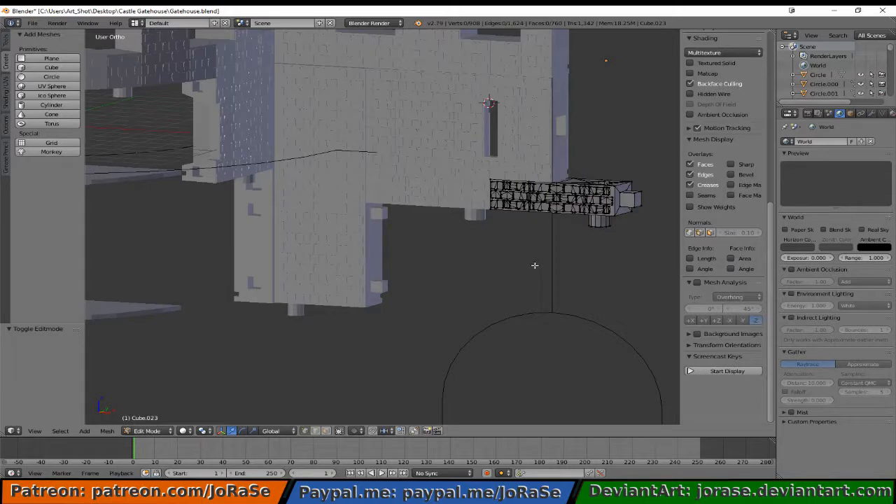
- Examine the brick base block's pegs and its fit against the wall above in front and top wireframe views
middle_click_drag(518, 263, 548, 268)
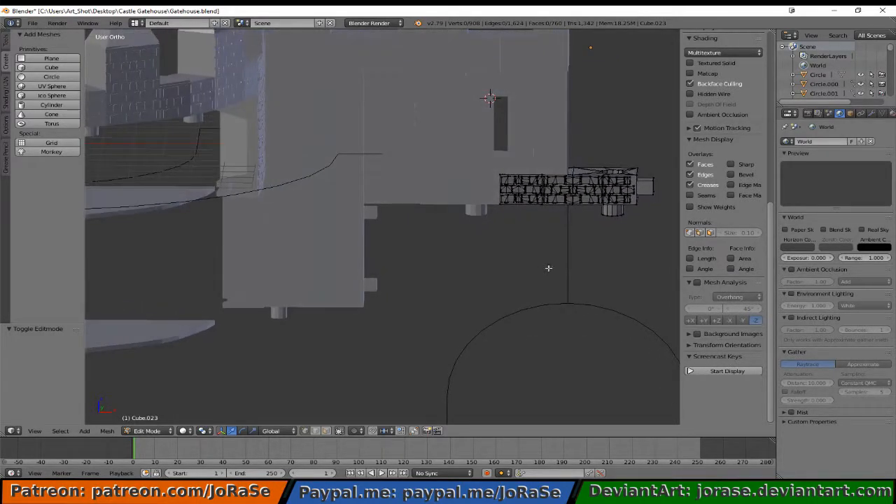
key("KP_1")
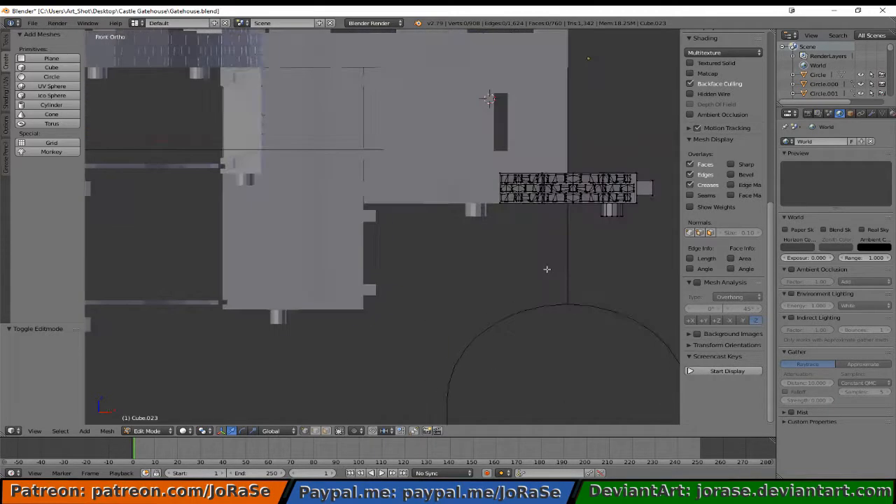
key("z")
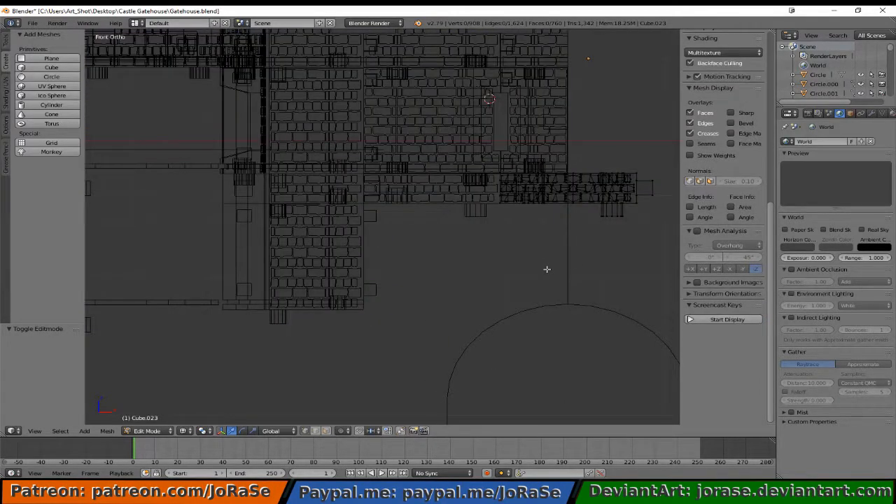
scroll(551, 270, "up", 4)
middle_click_drag(611, 210, 442, 324, "shift")
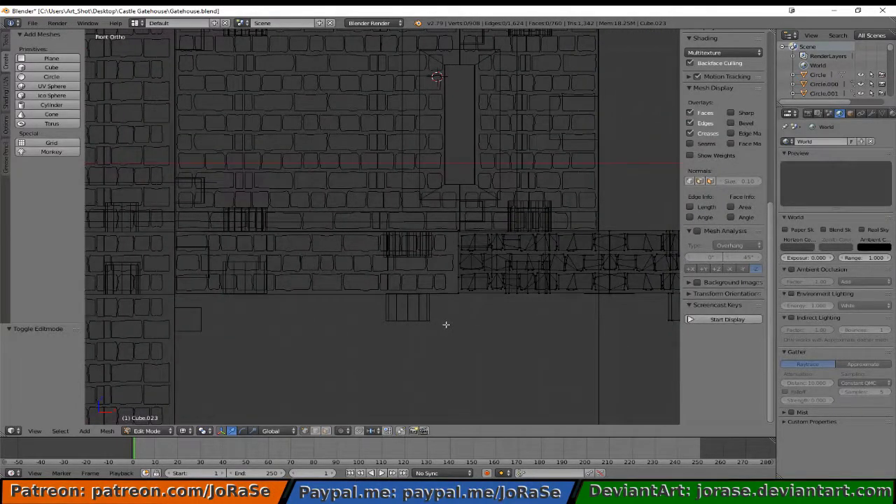
key("Tab")
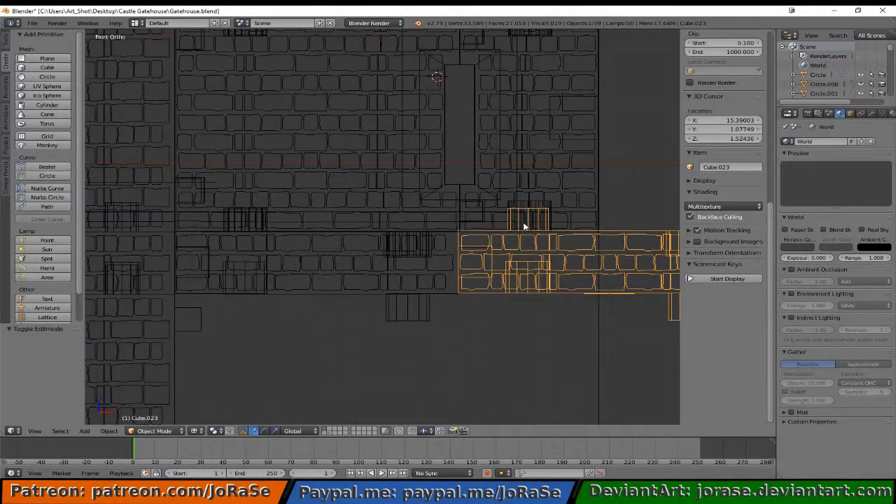
middle_click_drag(523, 226, 529, 222)
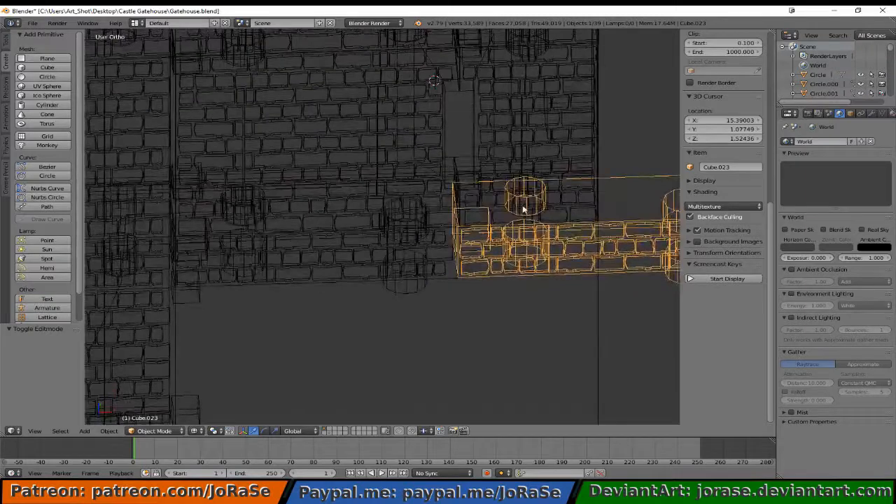
key("KP_7")
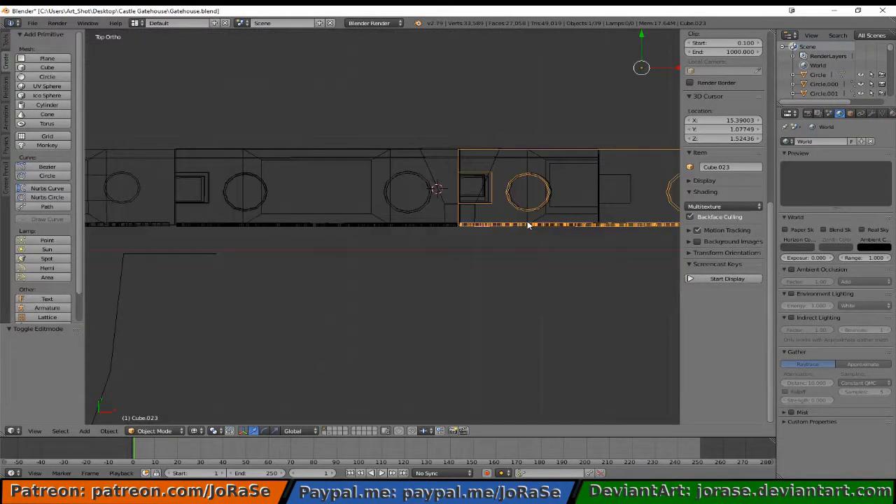
- Select only the upper peg recess geometry at the block's wall end, excluding the lower one, and shift it 0.010 along X
key("Tab")
scroll(517, 259, "up", 4)
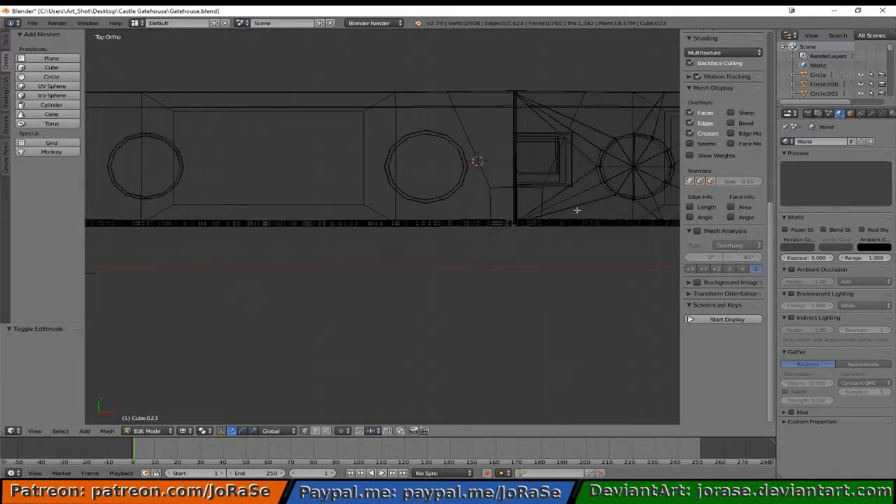
key("b")
left_click_drag(588, 126, 678, 204)
middle_click_drag(637, 198, 536, 187, "shift")
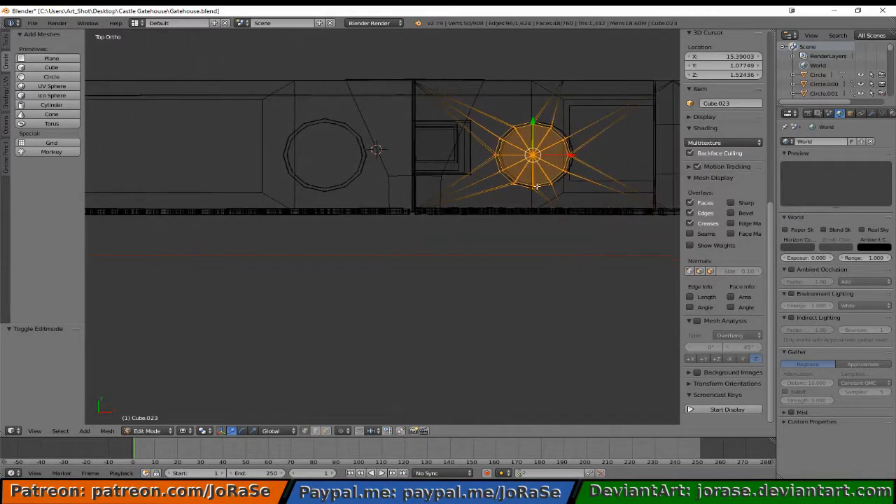
middle_click_drag(560, 238, 543, 198)
key("b")
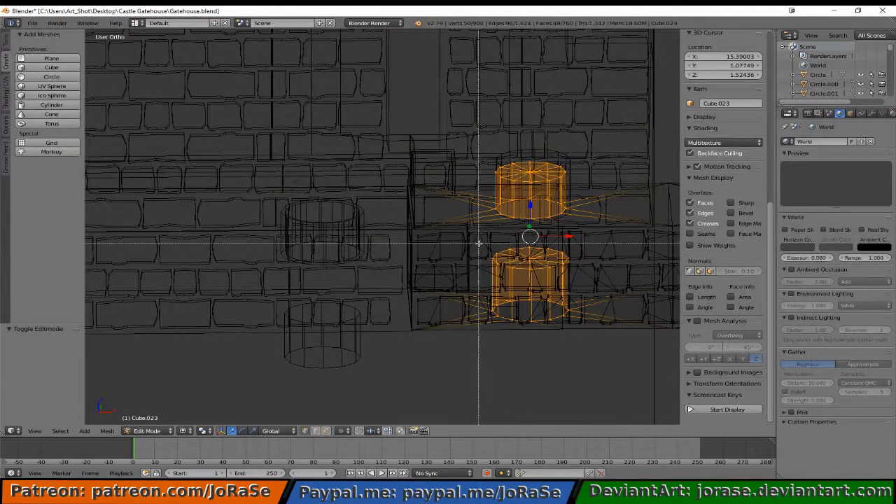
left_click_drag(476, 243, 599, 387)
key("KP_7")
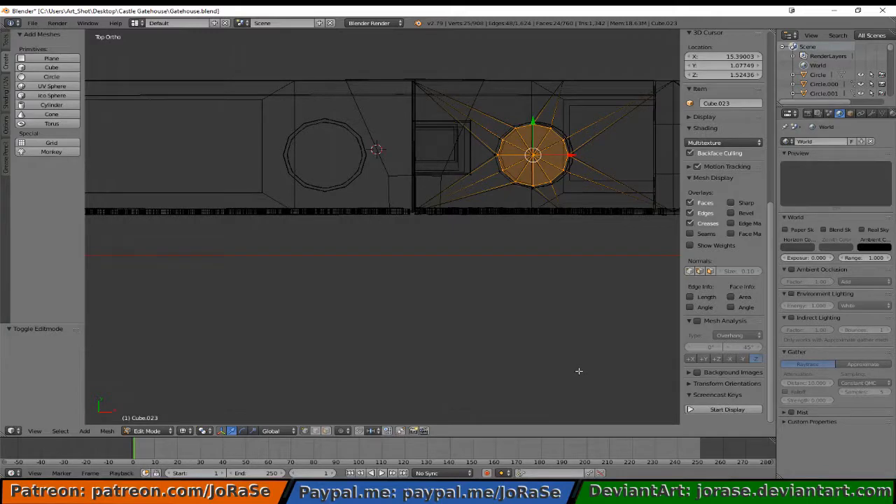
key("g")
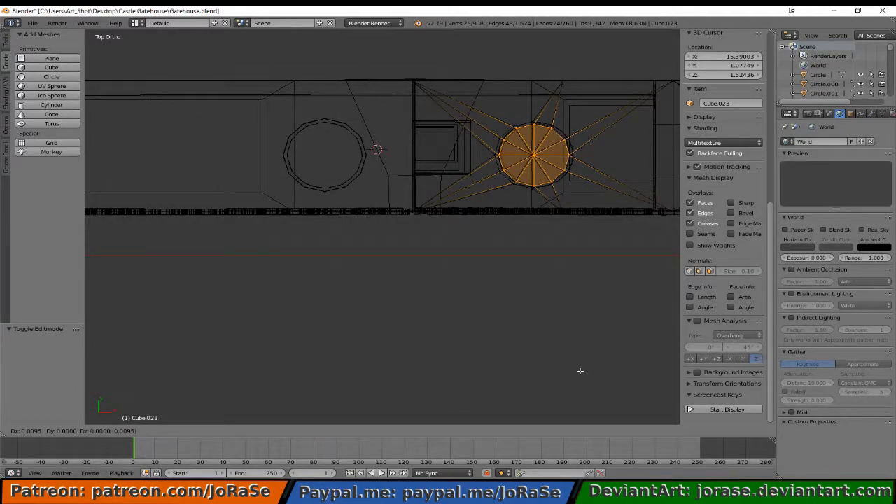
left_click(579, 371)
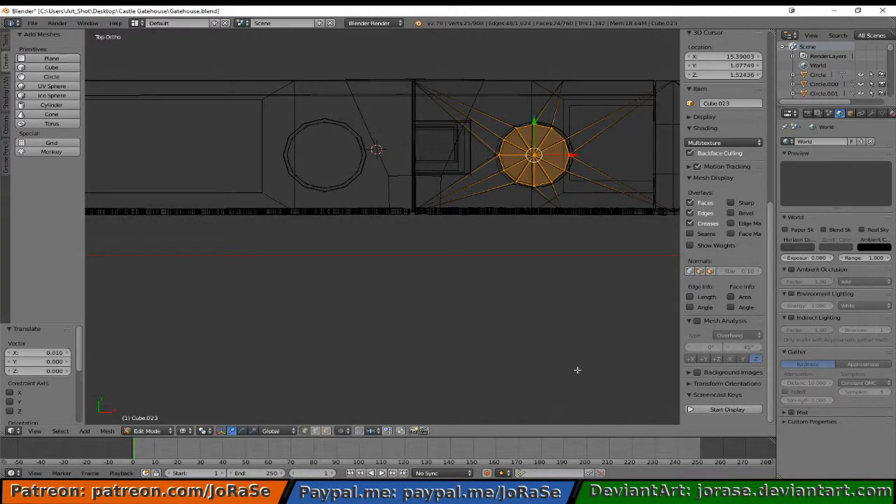
- Shift the same upper peg geometry another 0.010 along X, check it from the side, and clear the selection
key("KP_1")
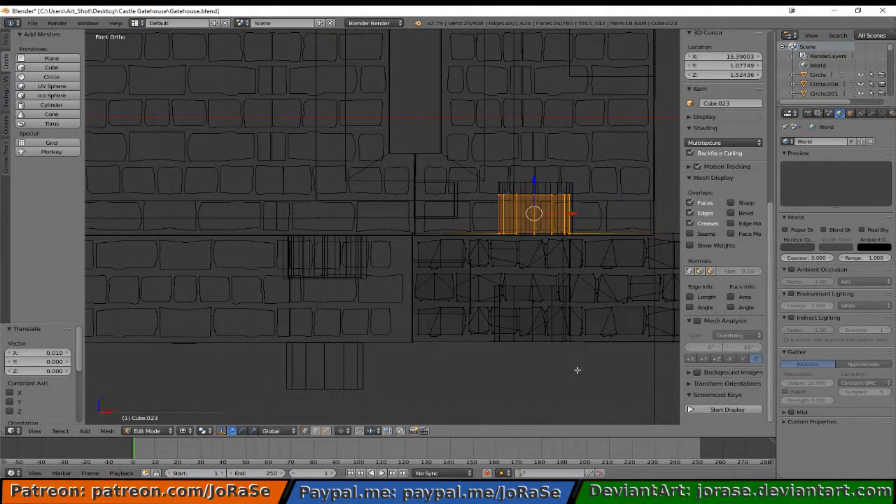
key("g")
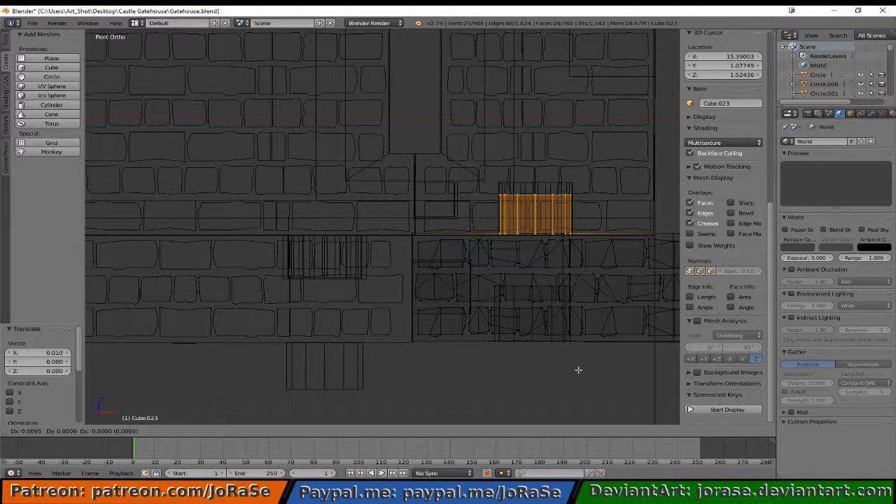
left_click(578, 369)
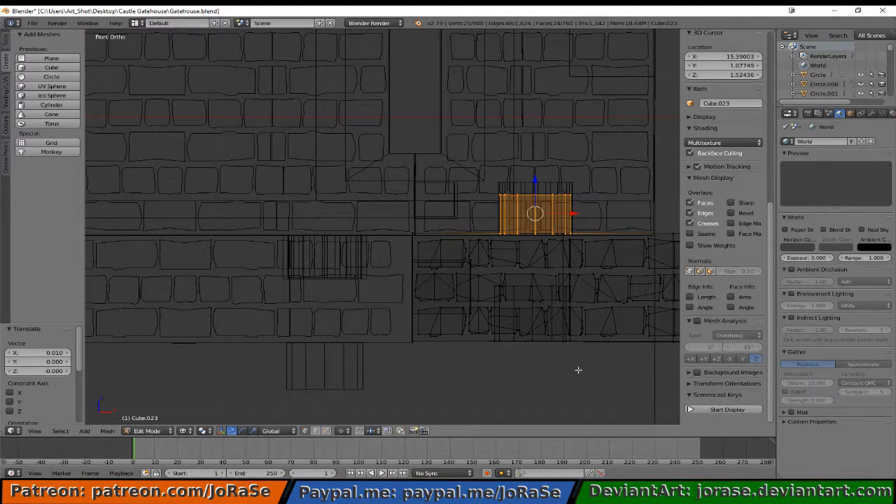
key("KP_3")
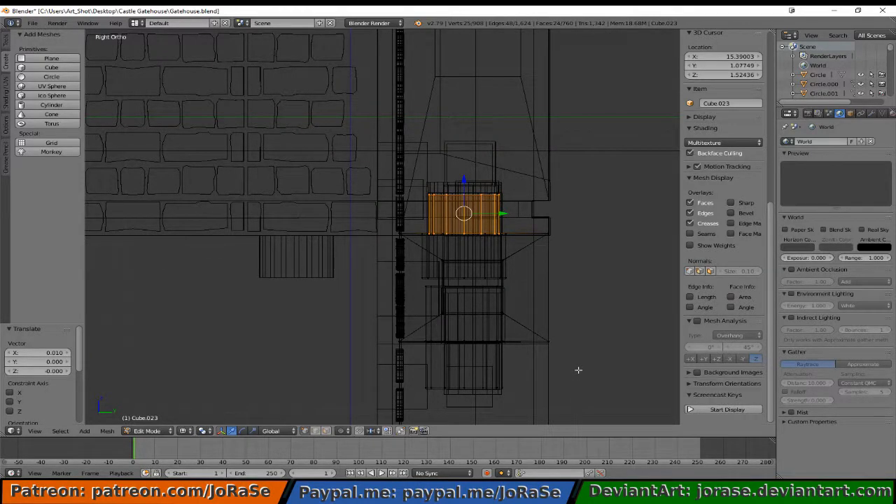
key("Tab")
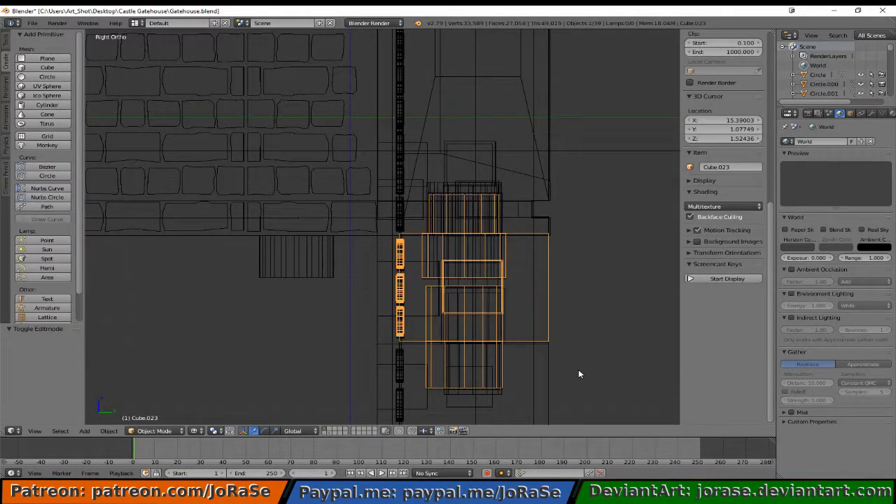
middle_click_drag(300, 314, 476, 310)
key("Tab")
scroll(400, 331, "down", 4)
key("a")
- Delete the vertices of the block's protruding half beyond the wall, keeping its flat end section with the square connector
key("z")
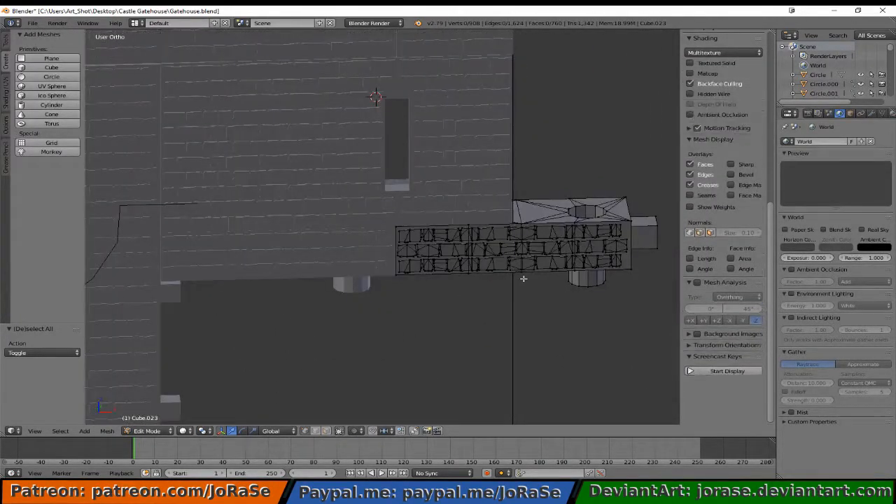
middle_click_drag(524, 278, 518, 276)
key("z")
key("b")
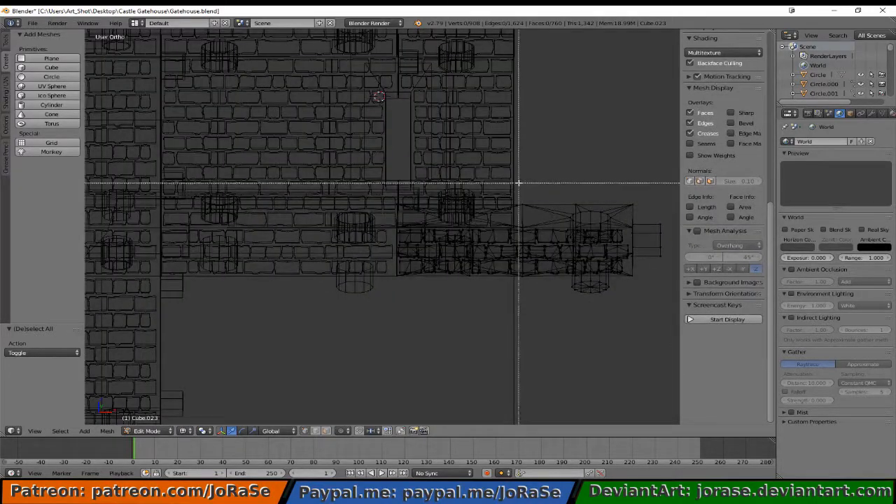
left_click_drag(526, 173, 666, 359)
key("x")
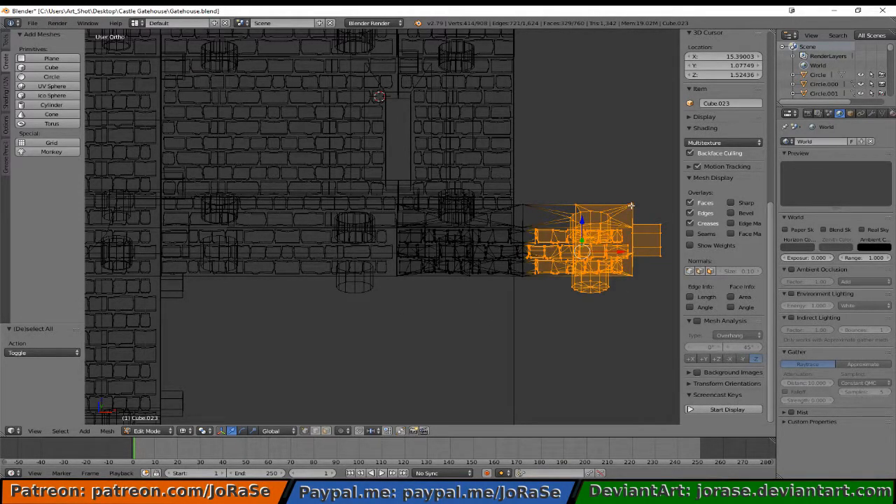
key("b")
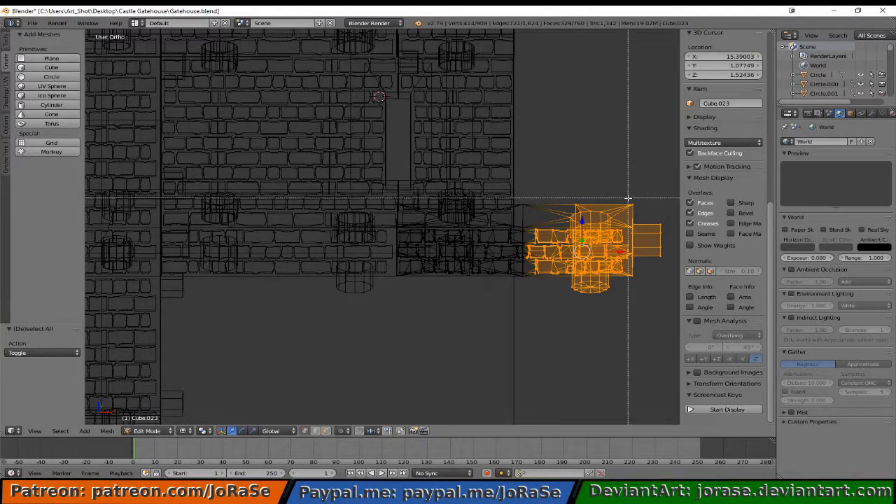
middle_click_drag(631, 198, 662, 313)
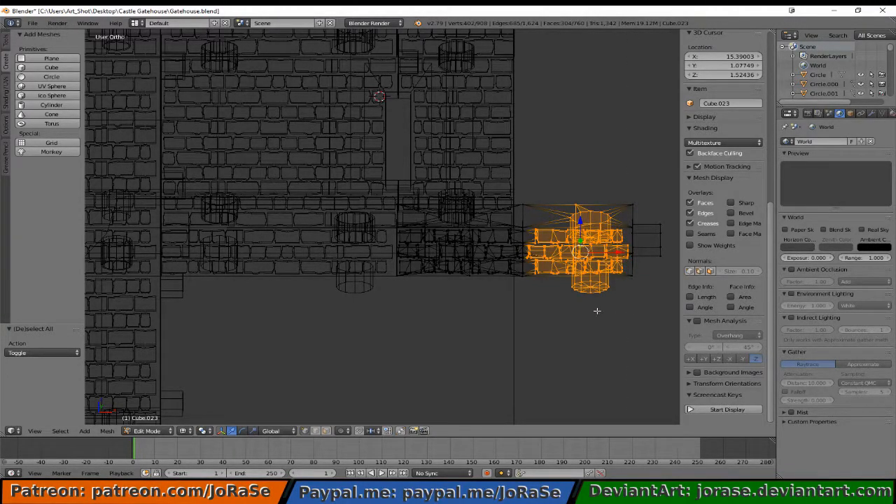
key("x")
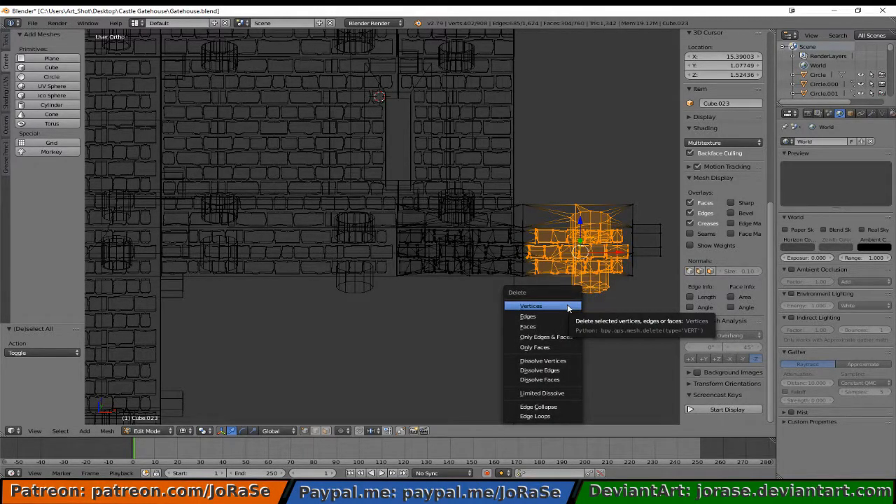
left_click(567, 307)
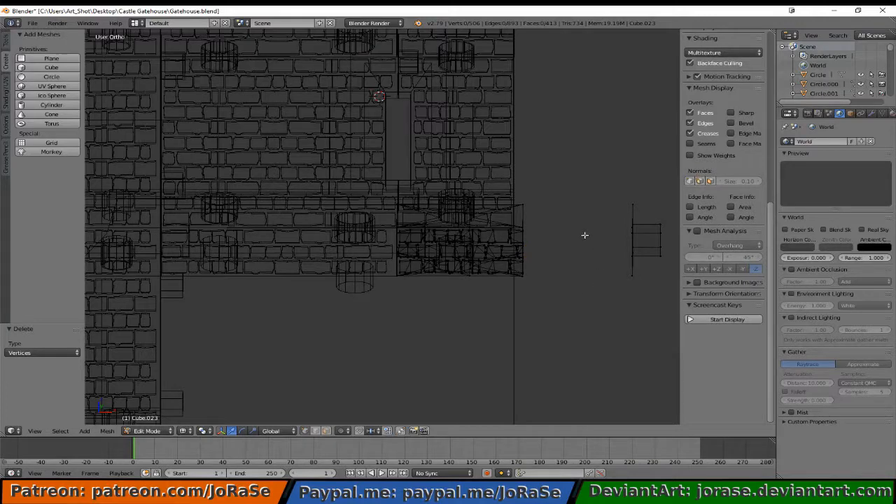
- Select the detached end section with its square connector
key("b")
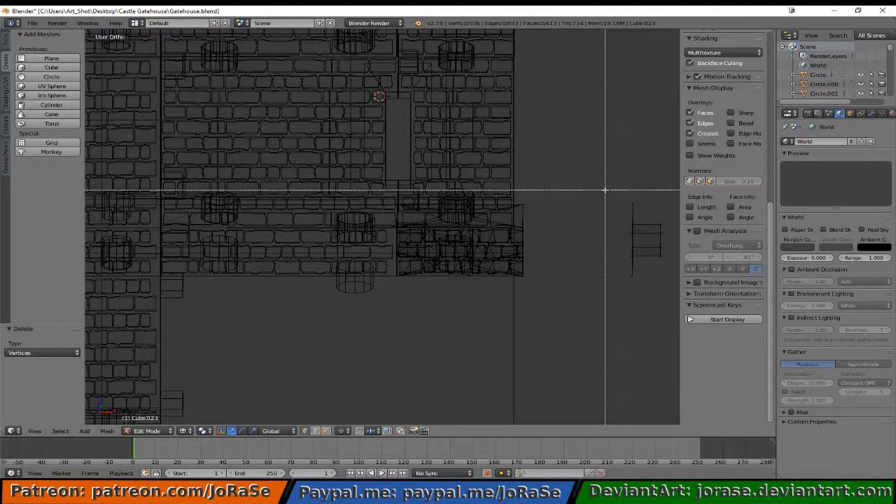
left_click_drag(605, 189, 658, 319)
scroll(616, 330, "down", 4)
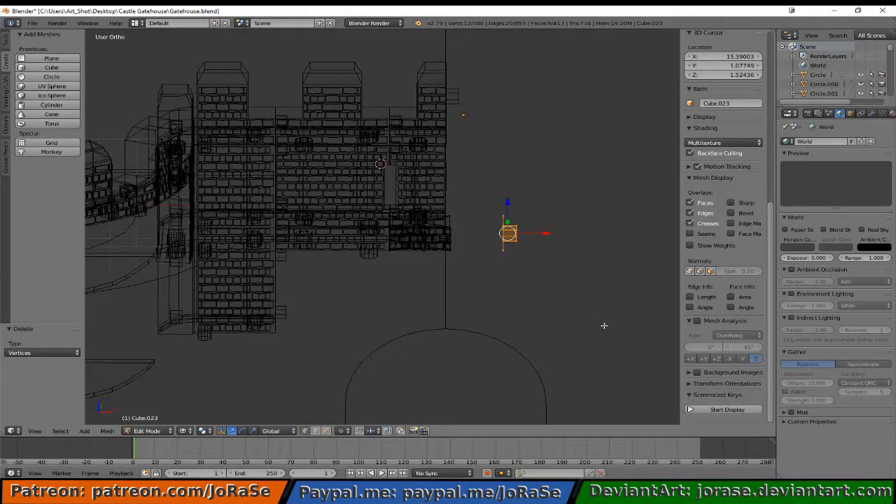
middle_click_drag(607, 320, 568, 338)
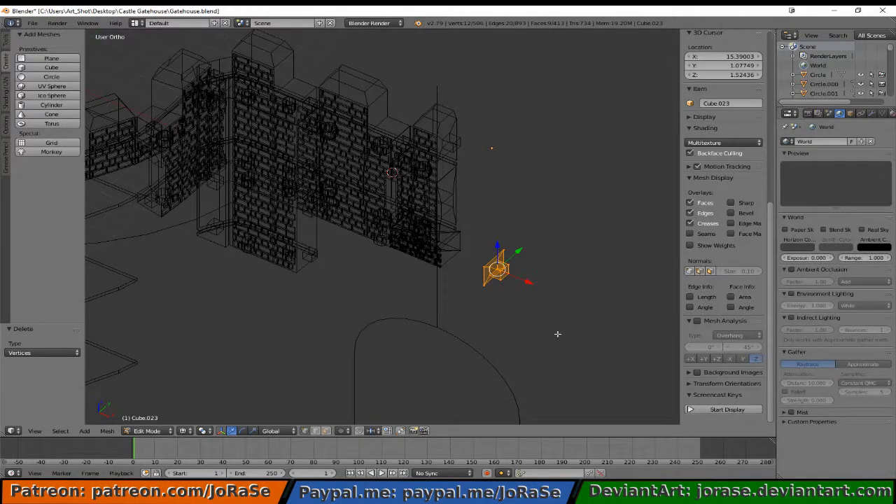
- Try deleting the detached end section's vertices, inspect the open-ended block, and undo the deletion
key("x")
left_click(557, 333)
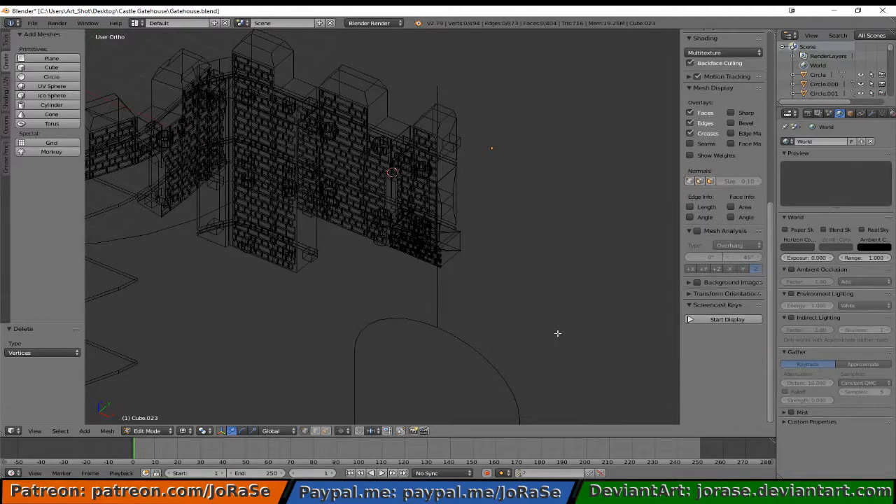
key("Tab")
scroll(543, 332, "up", 3)
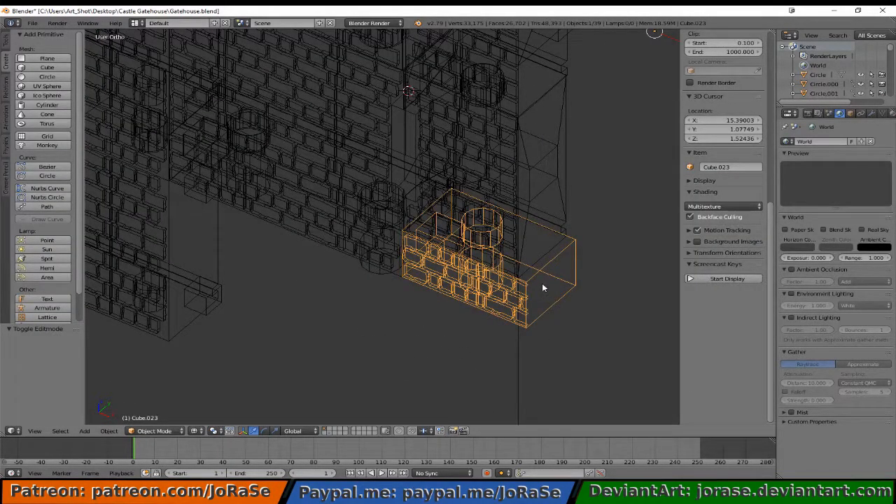
scroll(542, 283, "down", 2)
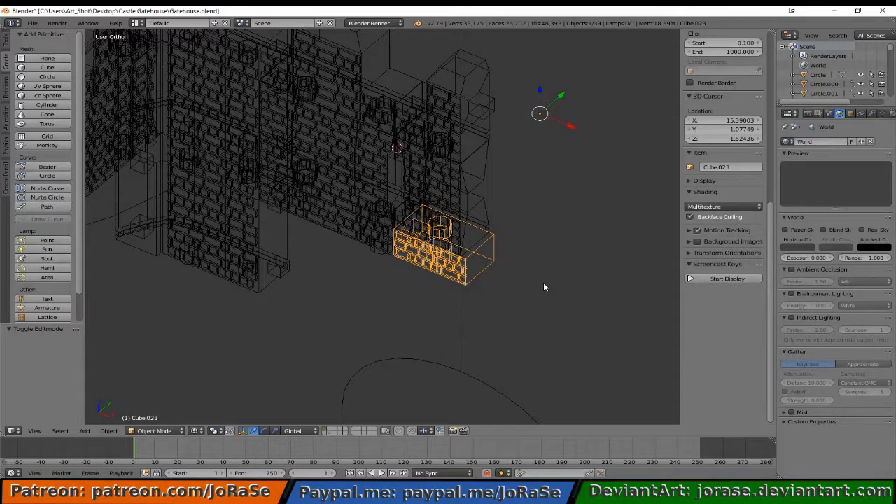
key("Tab")
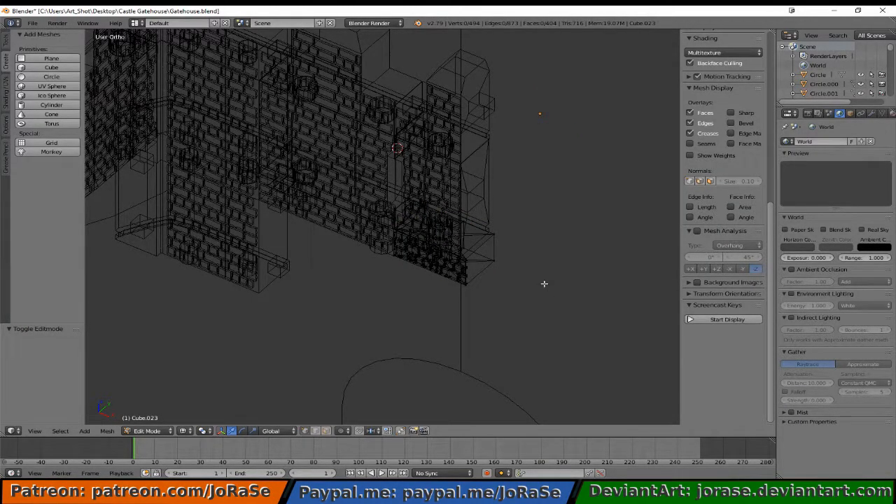
key("ctrl+z")
key("ctrl+z")
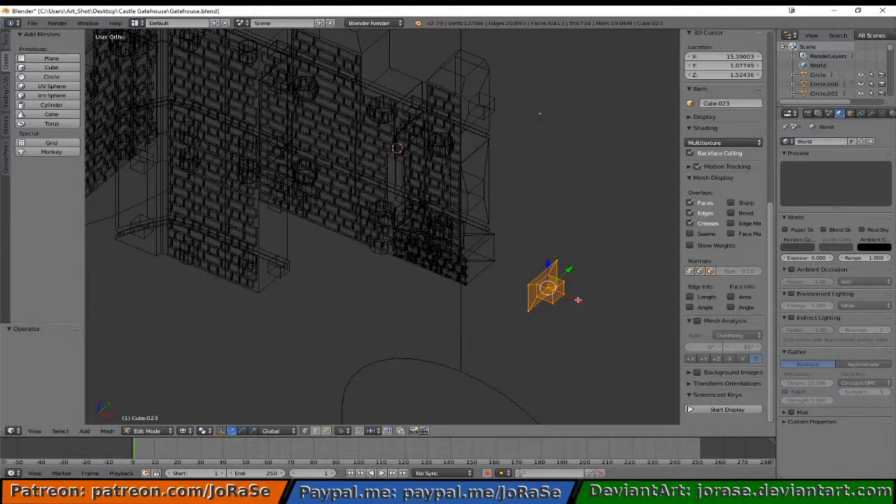
- Move the detached end section -2.029 along X against the shortened block's open end and clear the selection
key("z")
left_click_drag(578, 299, 517, 276)
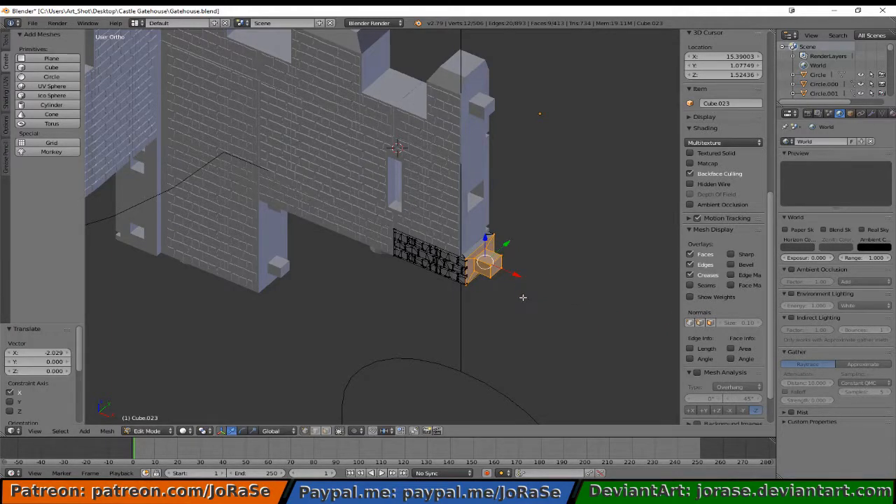
key("a")
scroll(527, 306, "up", 3)
scroll(527, 306, "up", 5)
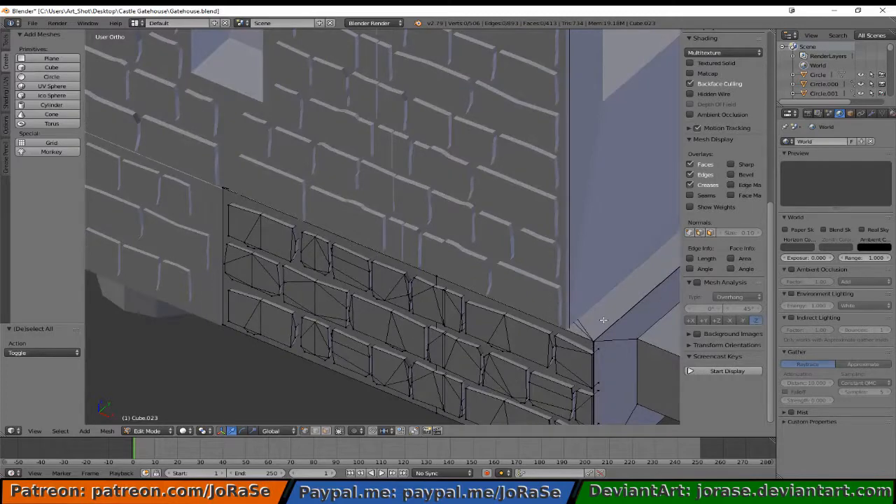
- Isolate the edge loop where the block meets its end section by hiding all other geometry of the block
right_click(607, 328, "alt")
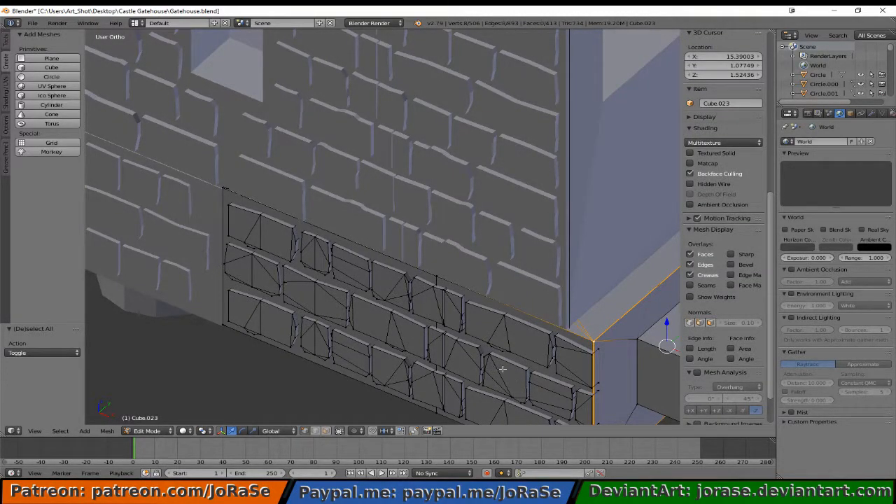
key("ctrl+i")
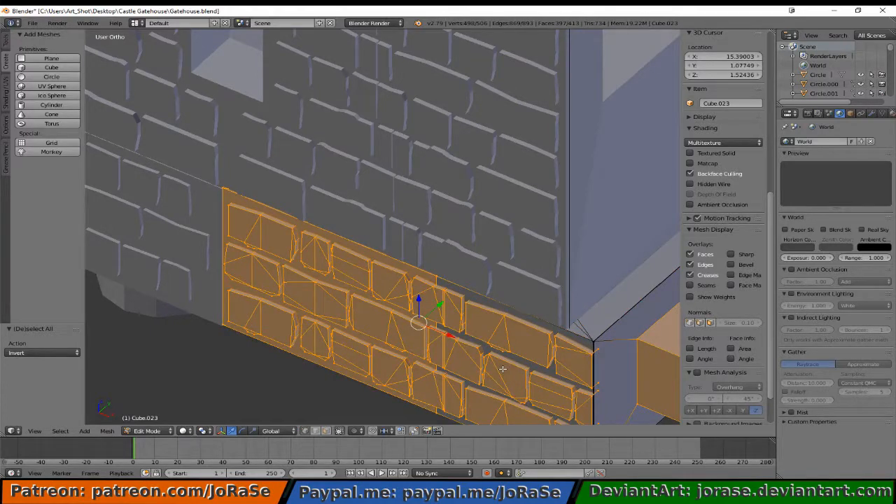
key("h")
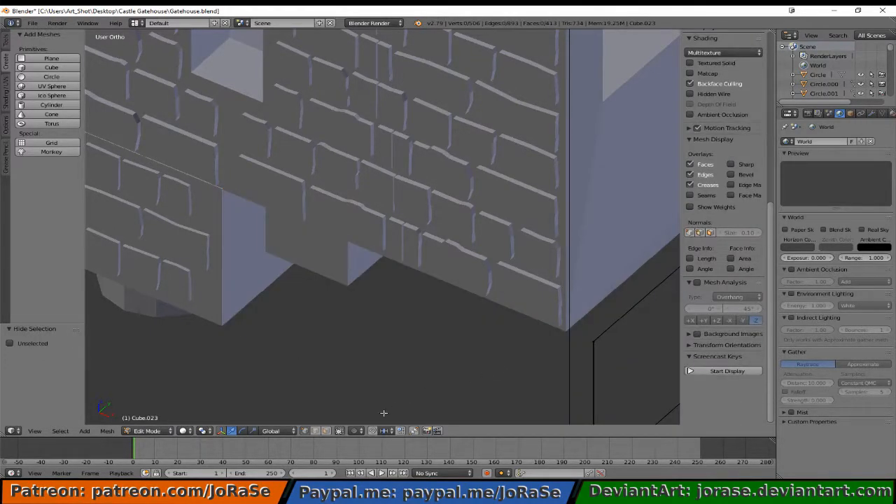
- Merge the doubled vertices at the loop's near upper corner at their center
key("z")
mouse_move(456, 368)
middle_mouse_down("shift")
mouse_move(465, 350)
mouse_move(312, 295)
middle_mouse_up("shift")
key("b")
left_click_drag(390, 266, 424, 299)
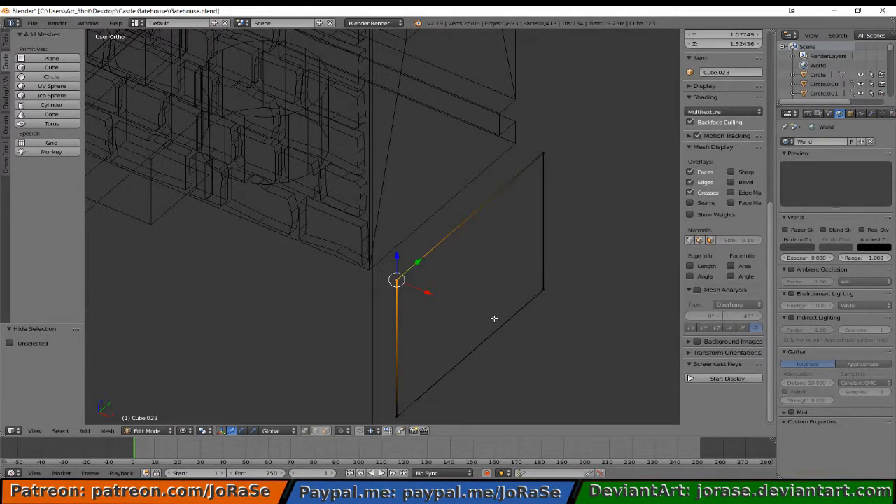
key("alt+m")
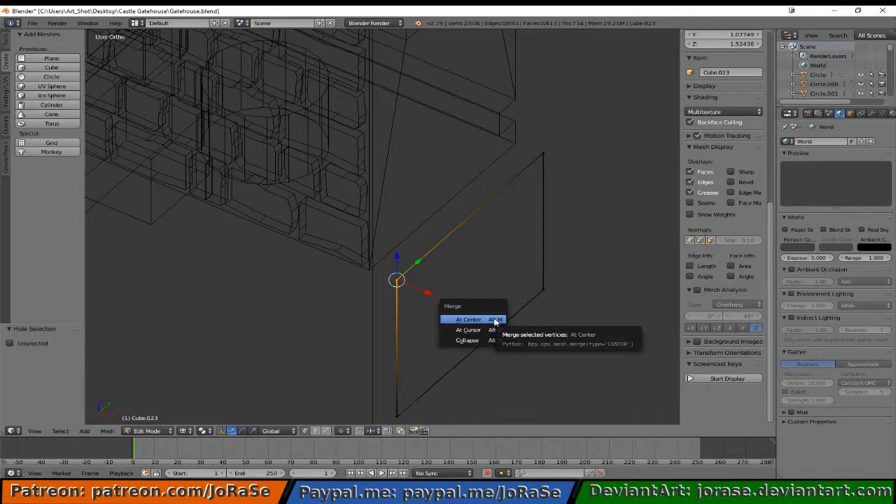
left_click(494, 319)
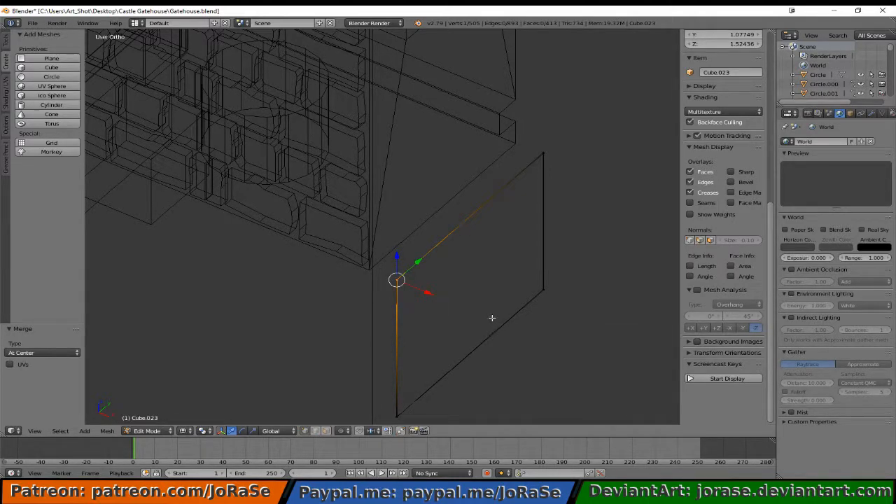
- Merge the doubled vertices at the loop's far upper corner at their center
key("a")
key("b")
left_click_drag(530, 145, 552, 169)
key("alt+m")
left_click(550, 173)
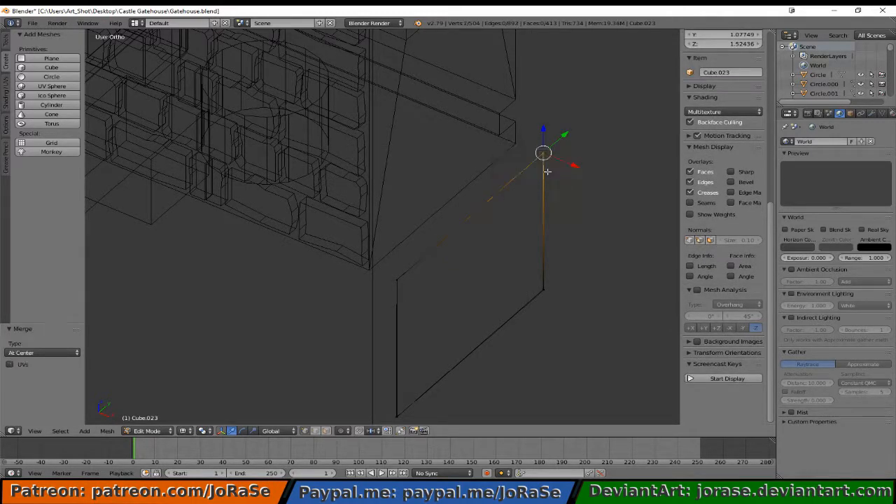
- Merge the doubled vertices at the loop's far lower corner at their center
key("a")
key("b")
left_click_drag(528, 264, 562, 311)
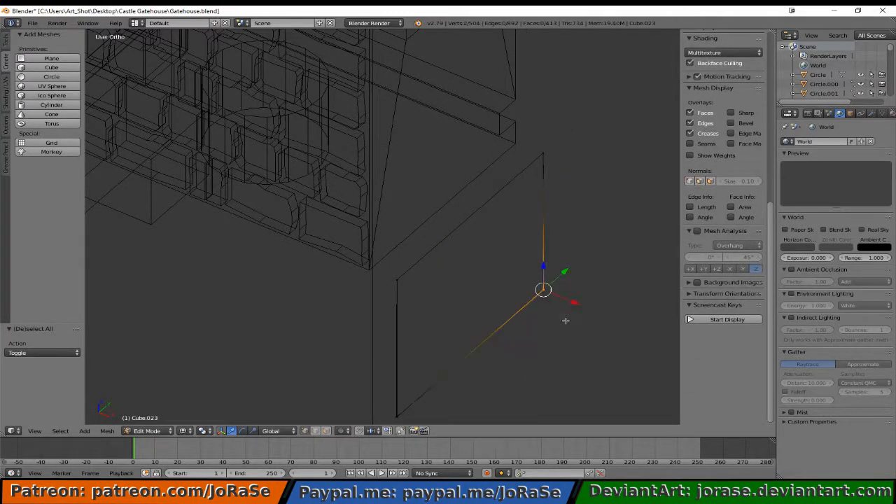
key("space")
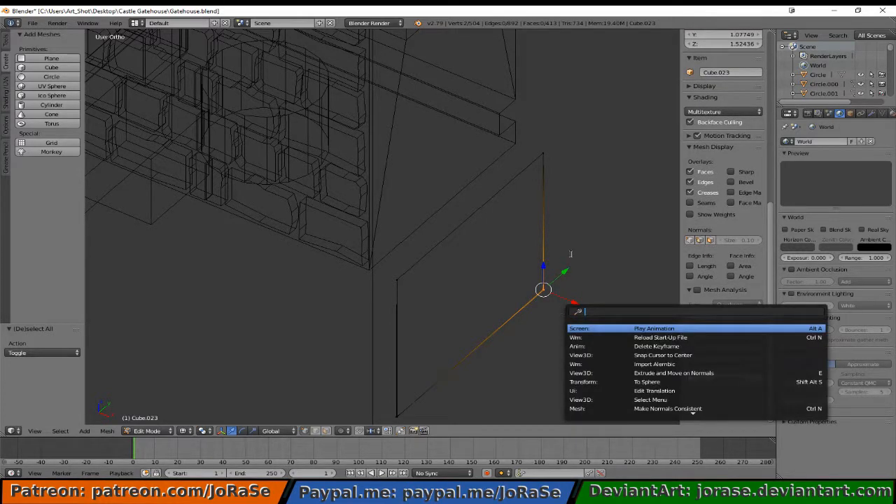
key("Escape")
key("alt+m")
left_click(375, 224)
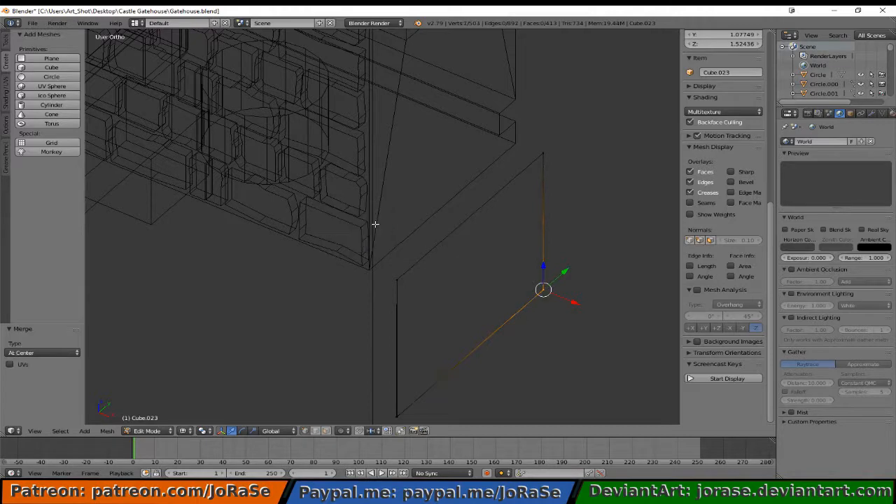
- Merge the doubled vertices at the loop's near lower corner at their center
key("a")
key("b")
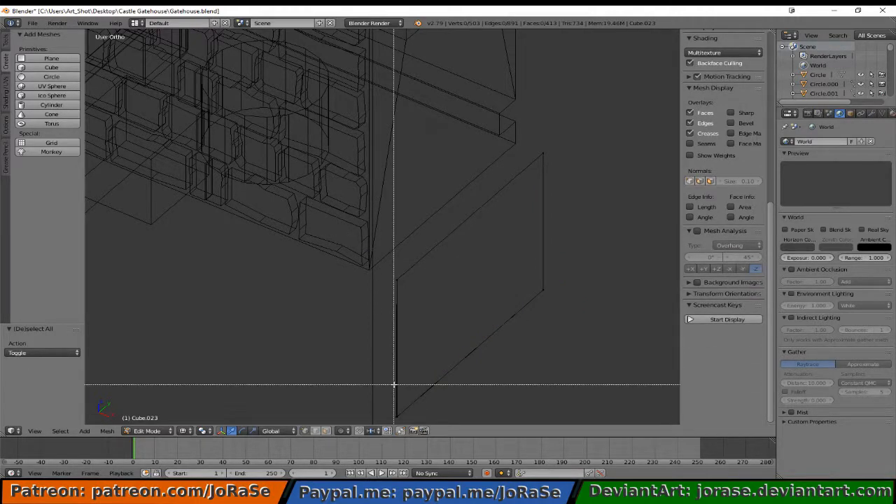
left_click_drag(393, 384, 409, 423)
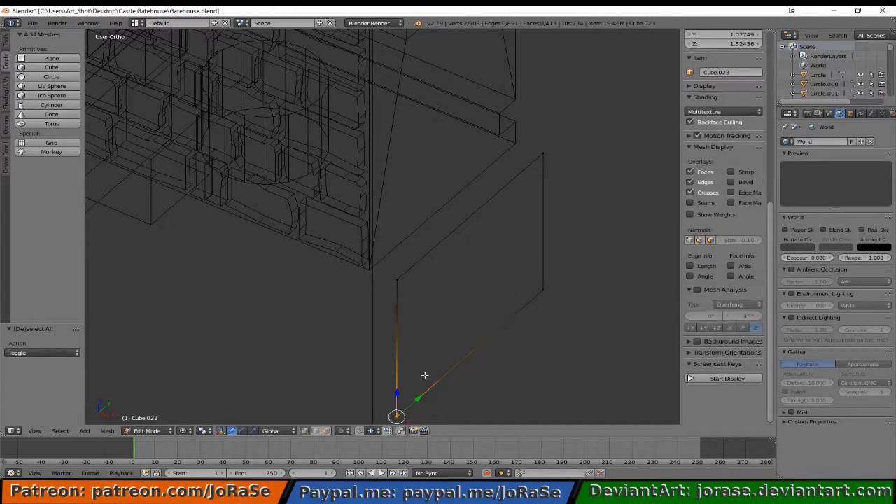
key("alt+m")
left_click(464, 287)
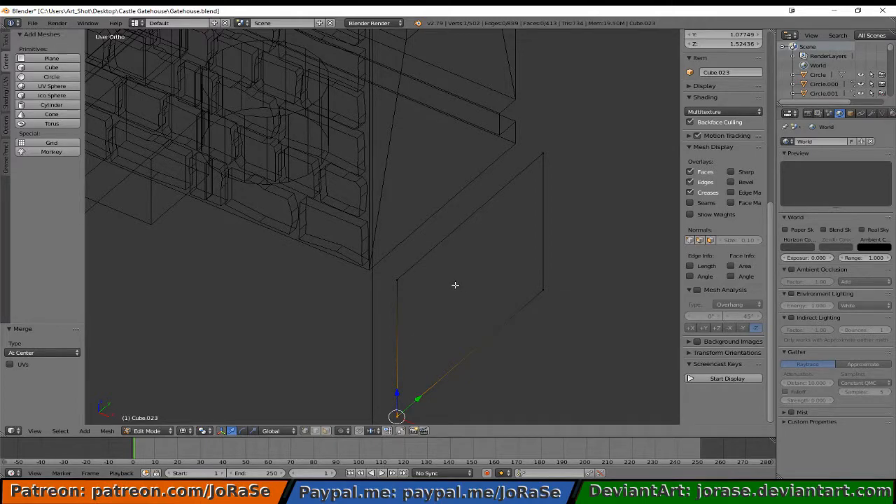
- Reveal the hidden geometry, clear the selection and return to solid shading at the block's joined end corner
key("a")
key("alt+h")
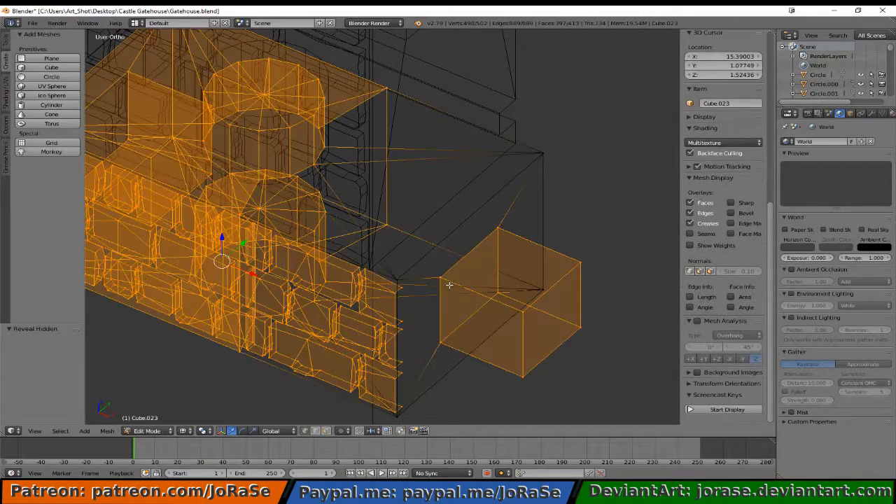
key("a")
scroll(451, 285, "down", 5)
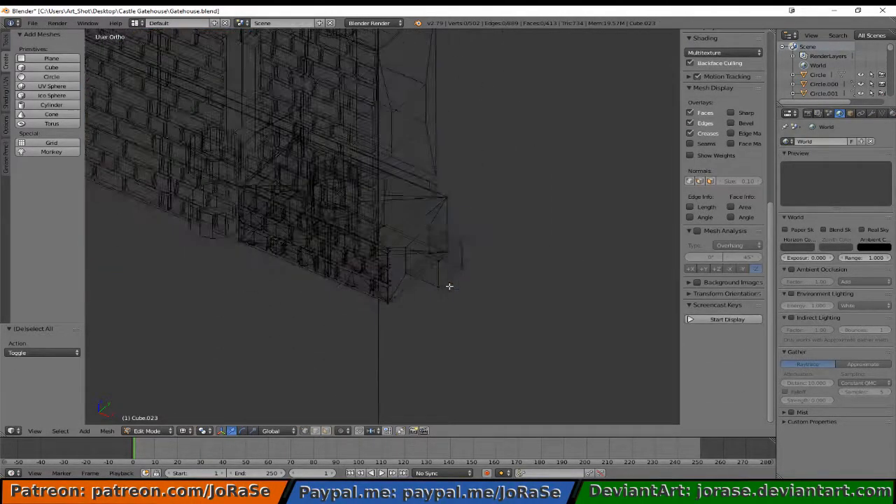
key("z")
mouse_move(371, 301)
middle_mouse_down()
mouse_move(444, 281)
mouse_move(422, 273)
middle_mouse_up()
scroll(423, 274, "up", 7)
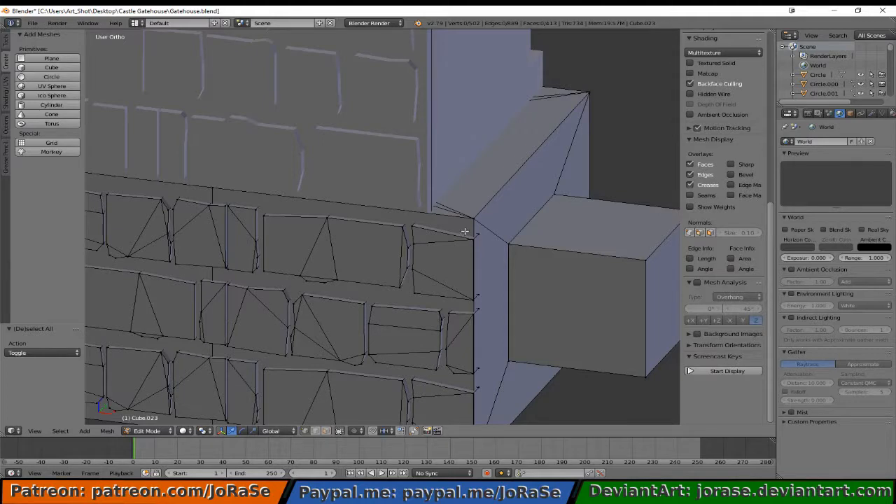
- Select the cut-off end vertices of the last brick in all three rows at the block's joined end
key("b")
left_click_drag(466, 233, 483, 397)
key("b")
key("b")
scroll(483, 397, "down", 2)
key("b")
left_click_drag(443, 368, 465, 386)
key("z")
middle_click_drag(460, 372, 336, 355)
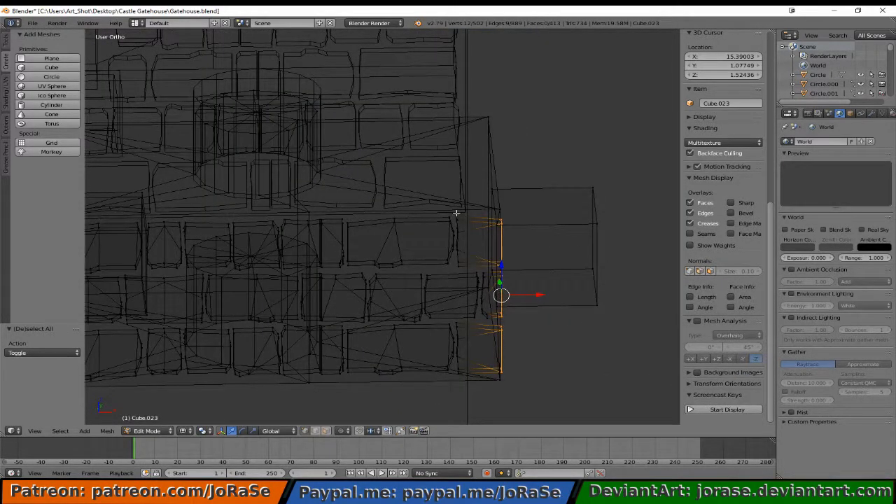
- Extend the selection to the whole cut bricks at the ends of the three rows and delete their vertices
key("b")
left_click_drag(455, 213, 569, 389)
scroll(483, 227, "up", 2)
key("b")
key("b")
key("b")
scroll(560, 368, "down", 3)
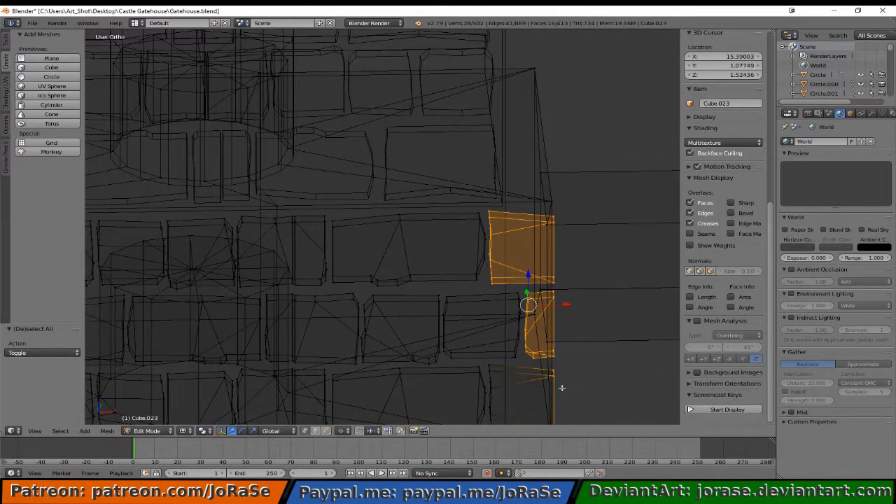
key("b")
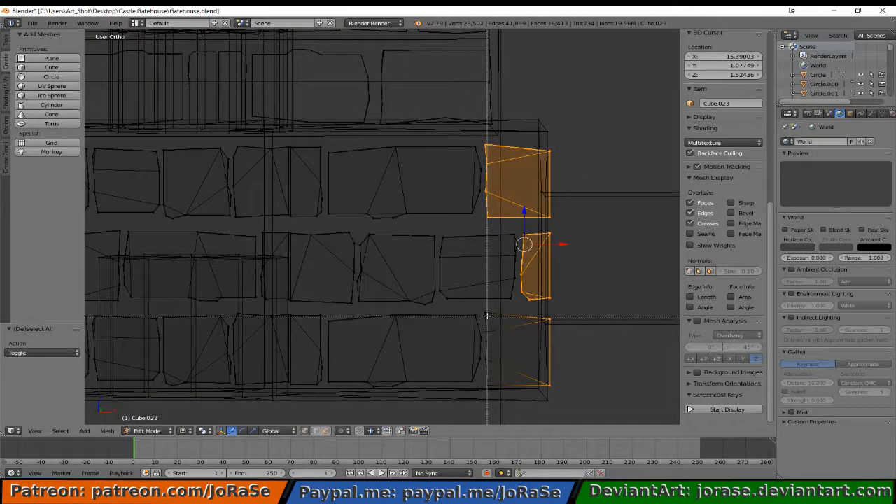
left_click_drag(483, 309, 494, 334)
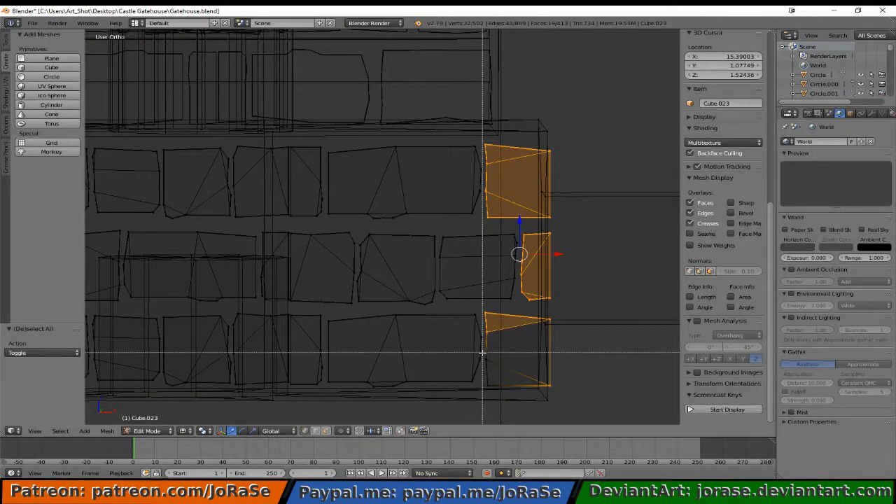
right_click(490, 386, "shift")
key("x")
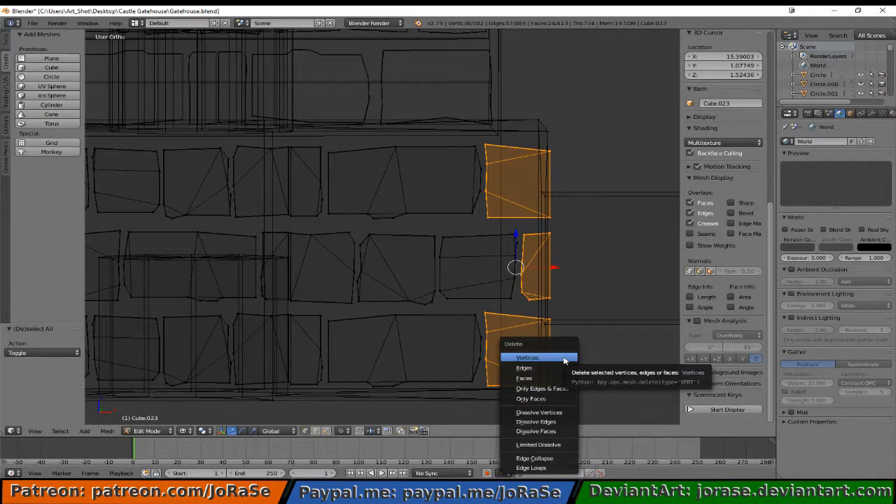
left_click(564, 358)
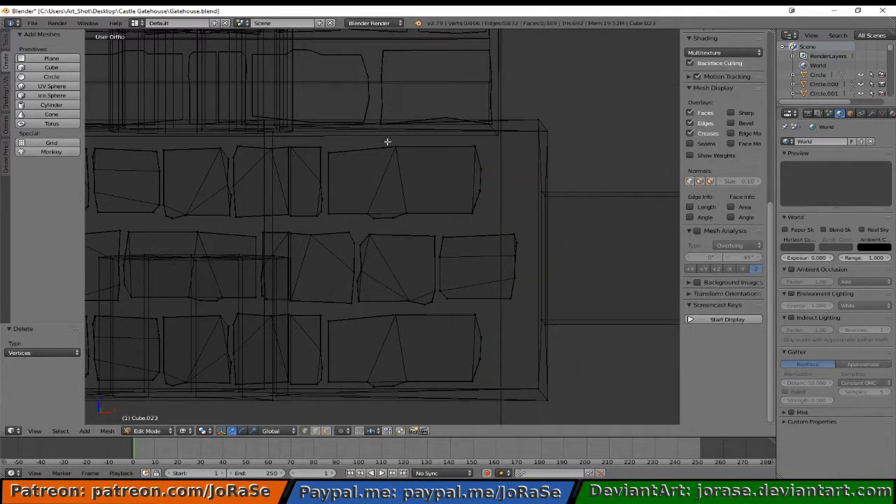
- In front view, stretch the middle row's last brick along X until its end sits just short of the block's edge
key("b")
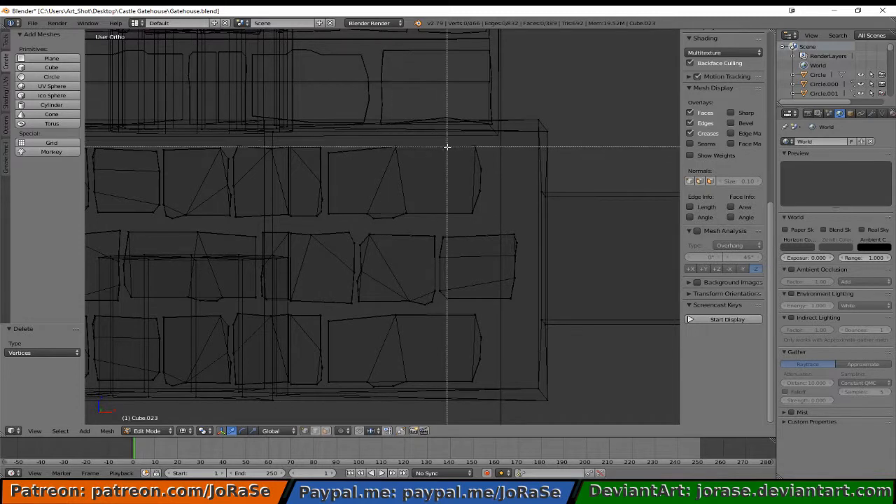
right_click(500, 200)
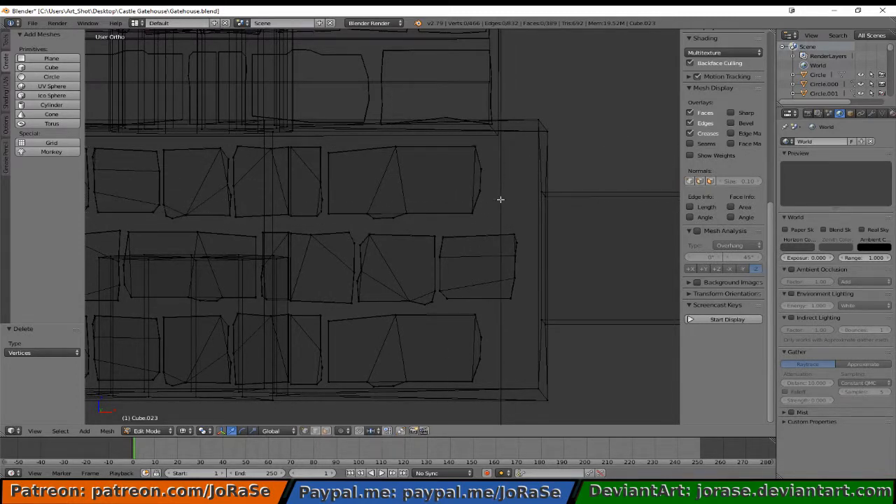
key("KP_1")
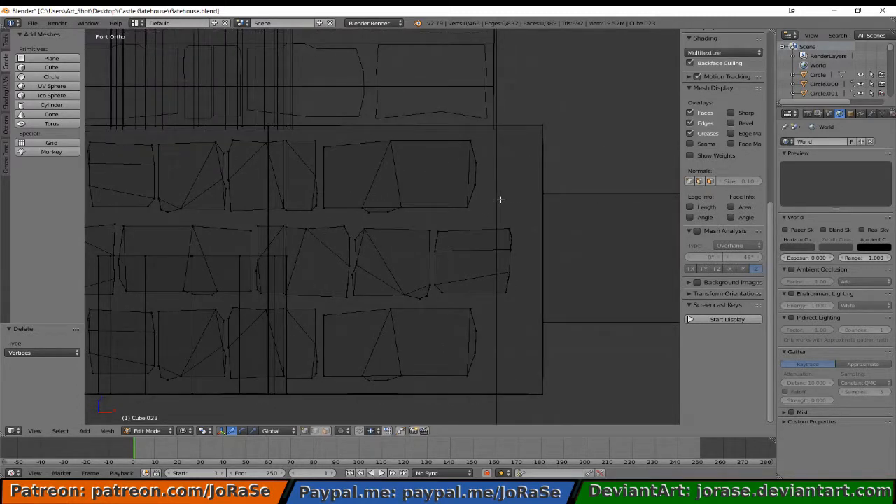
key("b")
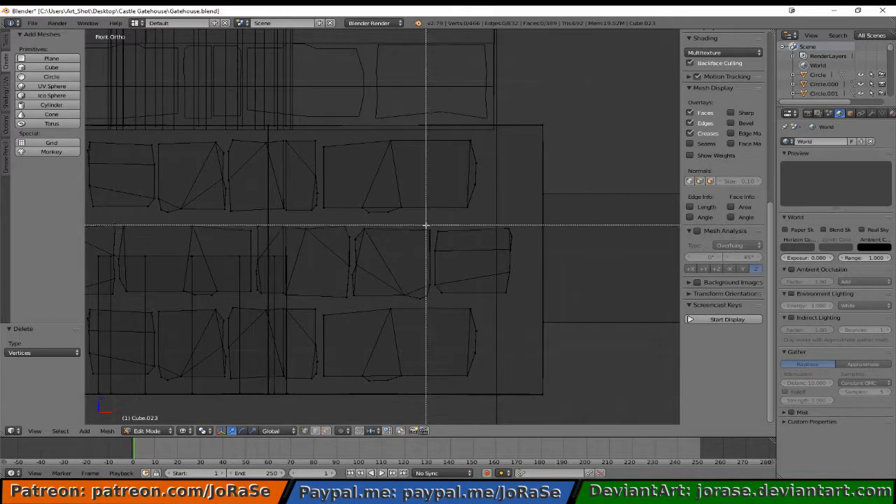
left_click(480, 218)
key("b")
left_click_drag(493, 216, 522, 319)
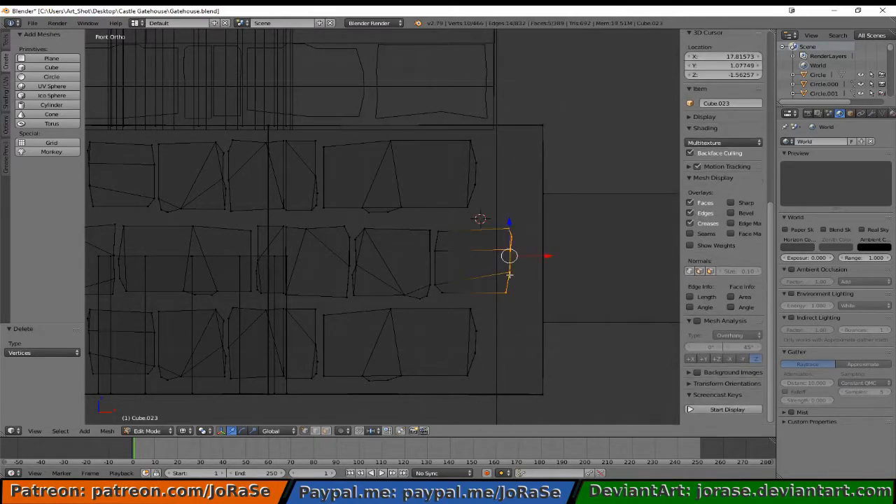
left_click_drag(526, 255, 550, 261)
key("a")
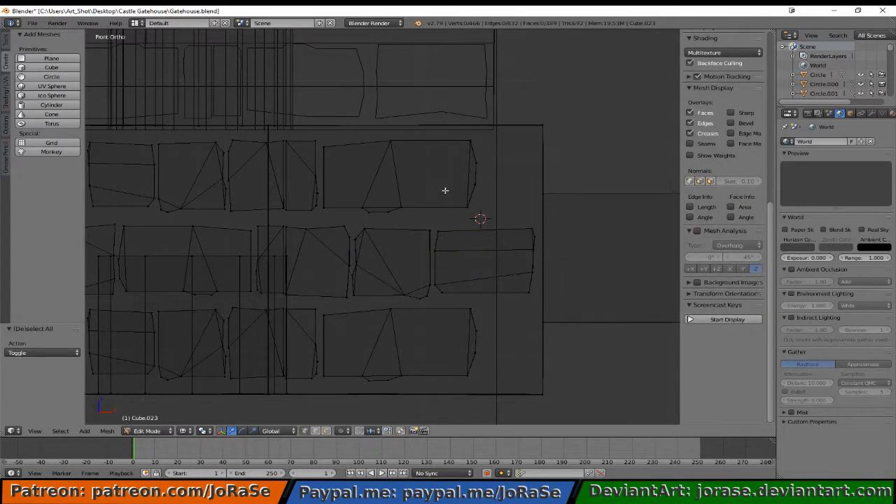
- Select the outer part of the upper row's last brick and move it 0.034 plus 0.023 along X toward the block's end
key("b")
left_click_drag(457, 136, 494, 210)
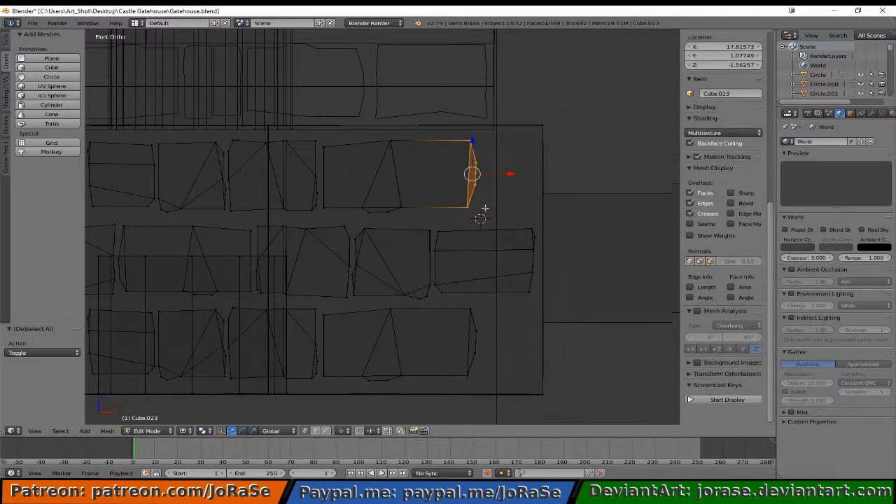
key("b")
left_click_drag(381, 137, 429, 220)
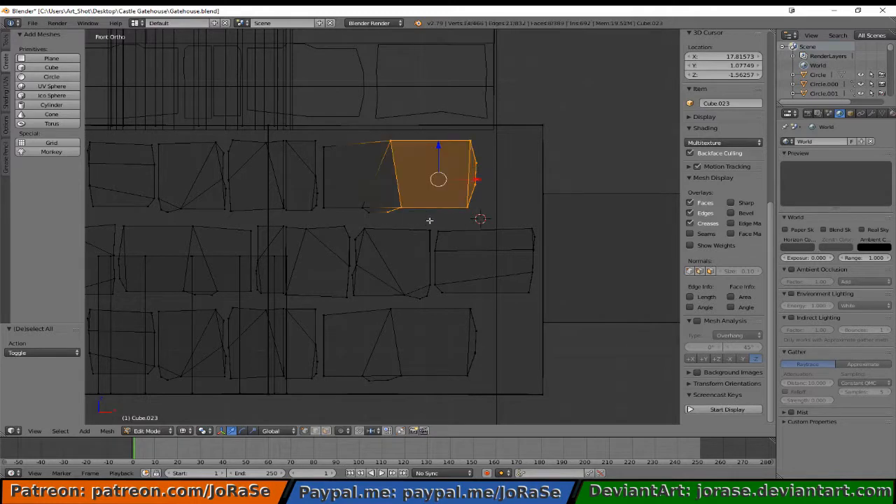
key("g")
key("x")
left_click(474, 182)
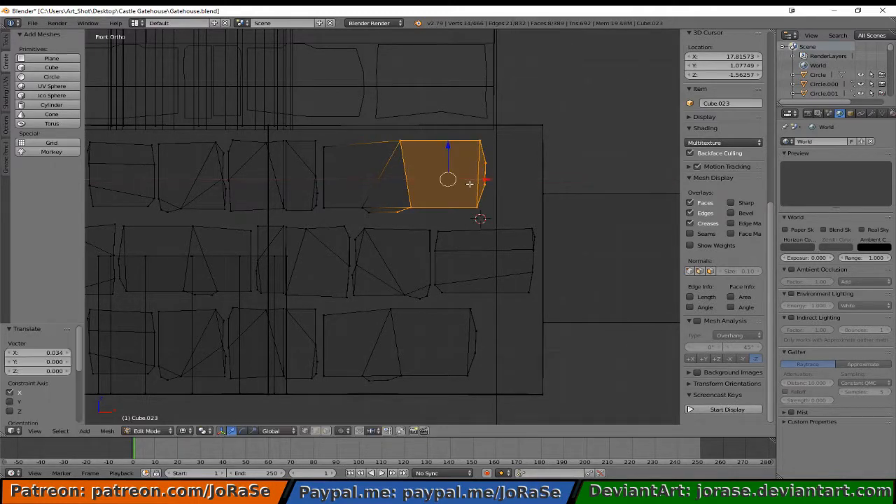
key("g")
key("x")
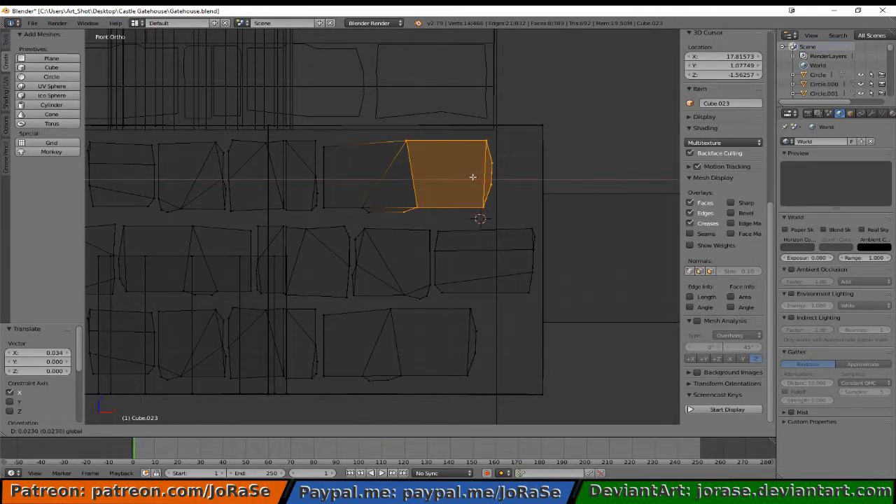
left_click(474, 176)
- Drop the bottom-edge vertices from the selection and move the upper brick's outer part 0.025 further along X
key("b")
middle_click_drag(376, 191, 405, 224)
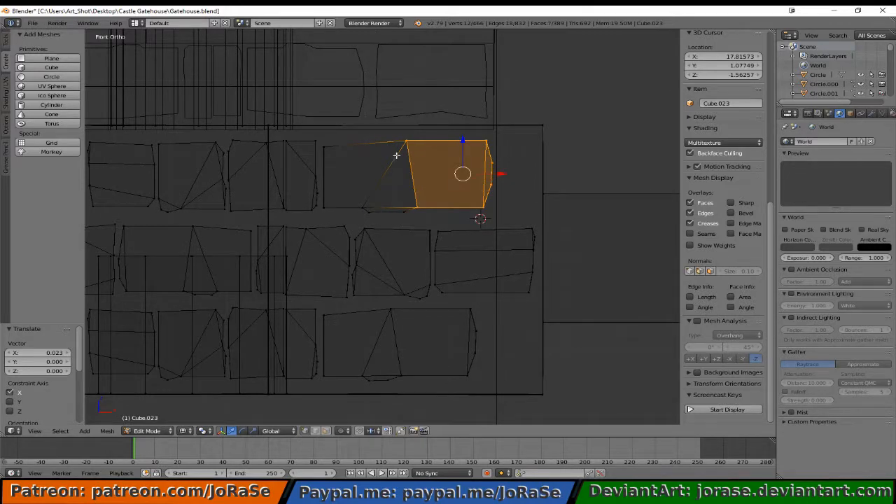
key("g")
key("x")
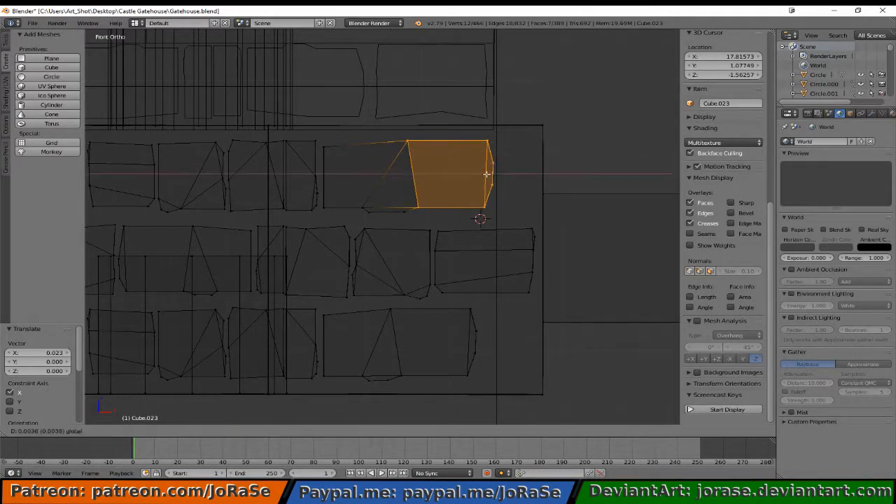
left_click(488, 177)
- Reduce the selection to the upper brick's end cap and move it 0.038 along X toward the block's end
key("b")
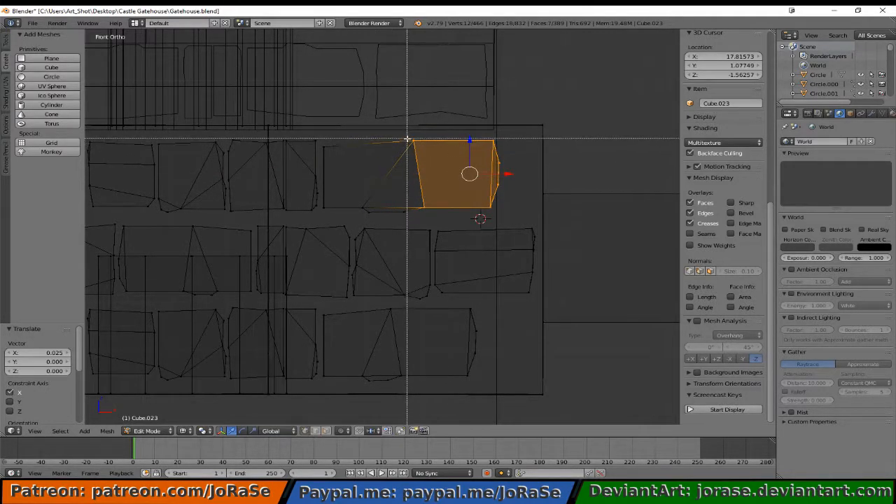
middle_click_drag(410, 140, 435, 219)
key("g")
key("x")
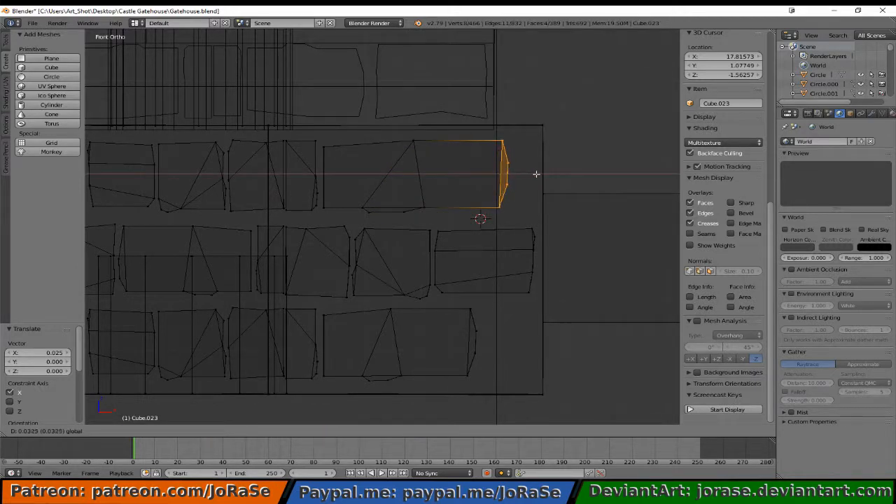
left_click(536, 174)
- Narrow the selection to the outermost vertices of the upper brick's end and move them 0.025 along X
key("b")
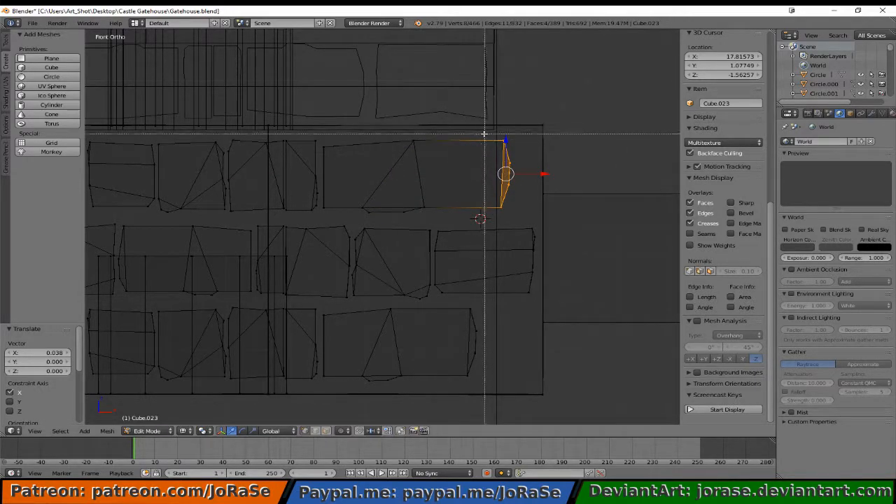
left_click_drag(482, 134, 504, 224)
middle_click_drag(504, 224, 504, 224)
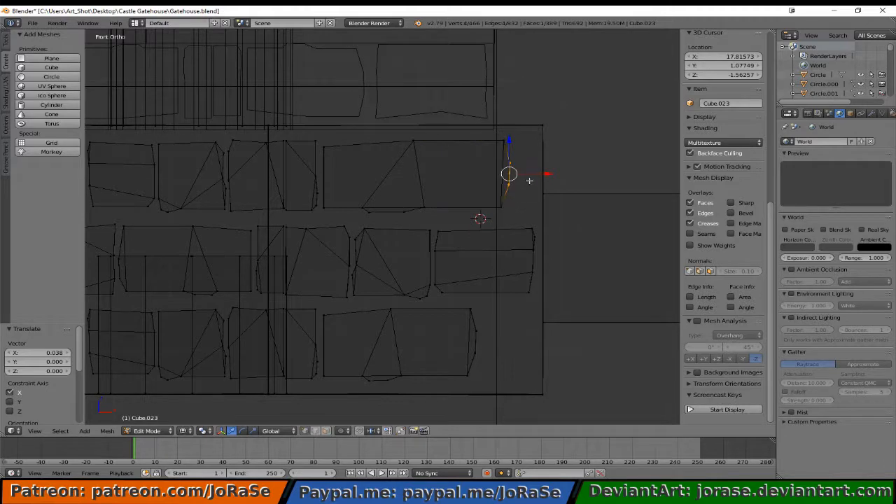
key("g")
key("x")
left_click(536, 174)
- Add the end's corner vertices back to the selection and move the upper brick's whole end cap 0.025 along X
key("b")
left_click_drag(492, 145, 517, 213)
key("g")
key("x")
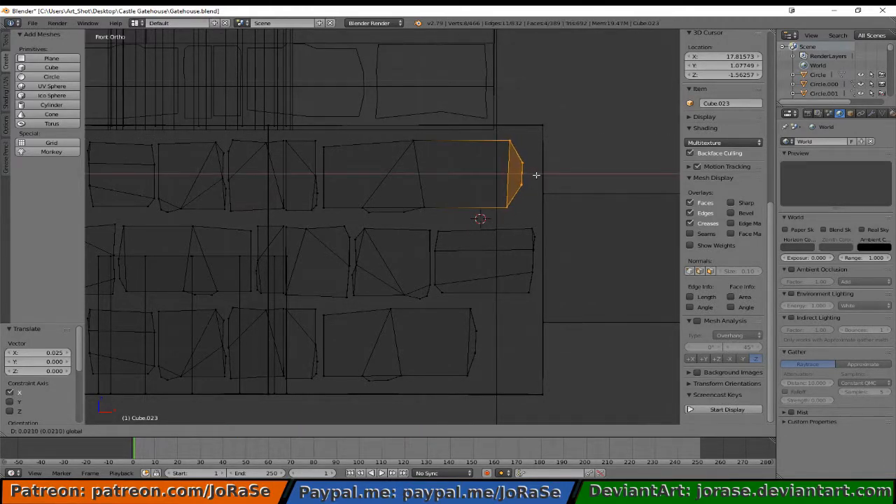
left_click(537, 175)
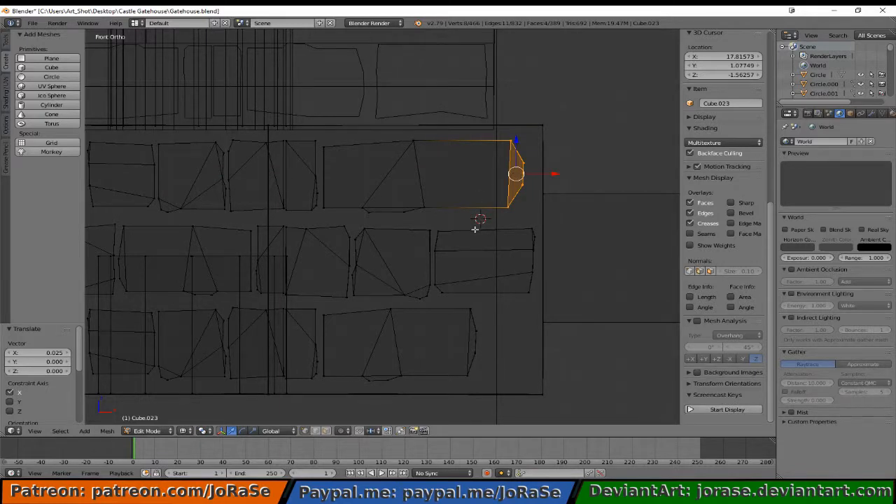
- Select the outer part of the lower row's last brick and move it 0.052 plus 0.008 along X toward the block's end
key("a")
key("b")
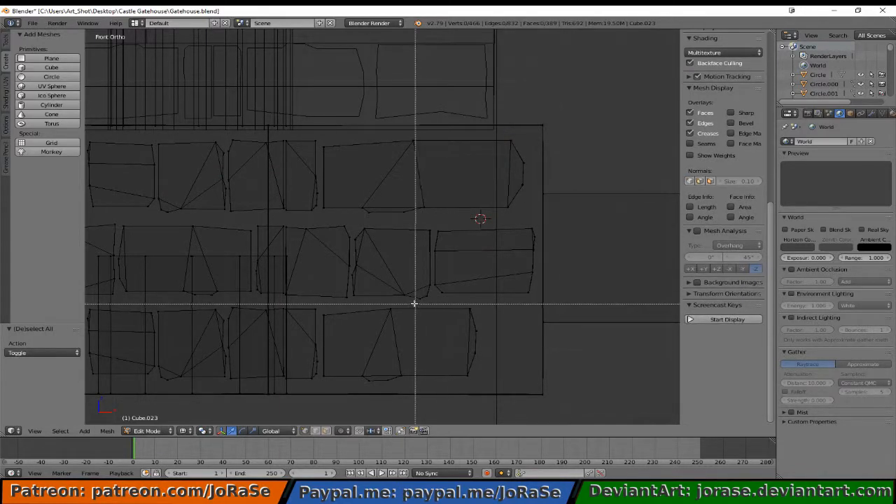
left_click_drag(380, 302, 480, 383)
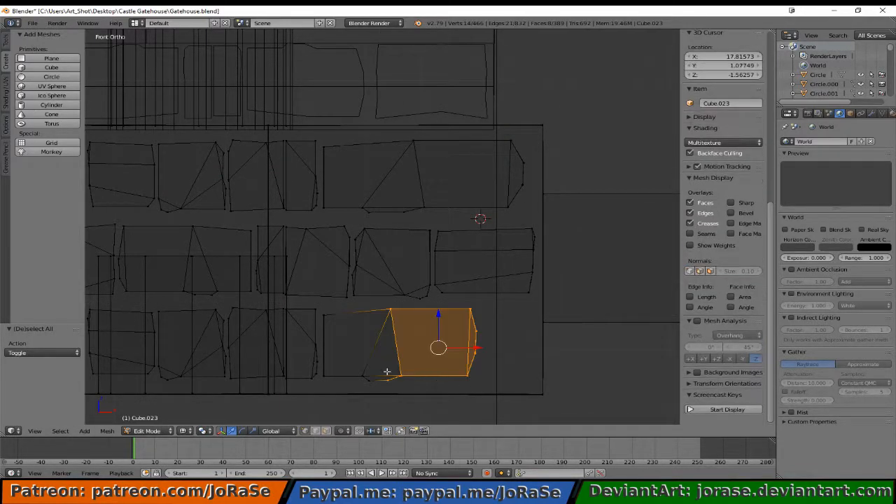
key("b")
left_click_drag(362, 360, 394, 394)
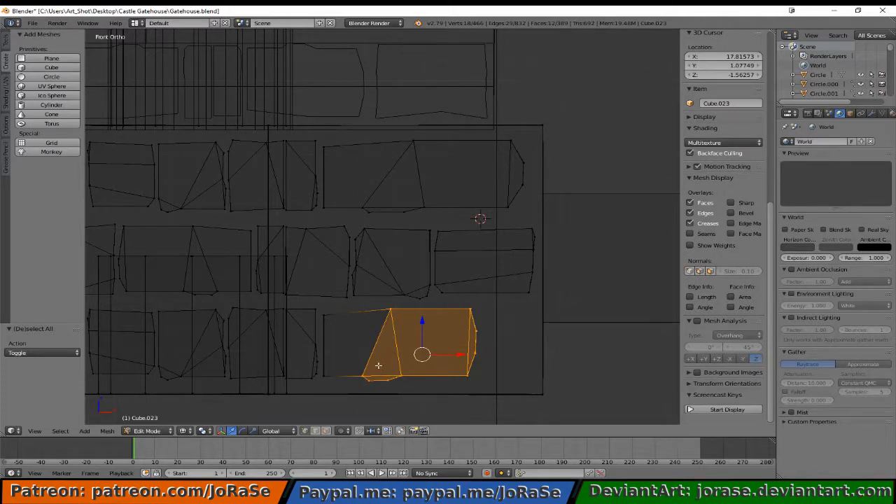
key("b")
middle_click_drag(352, 362, 406, 385)
left_click_drag(475, 348, 488, 350)
key("b")
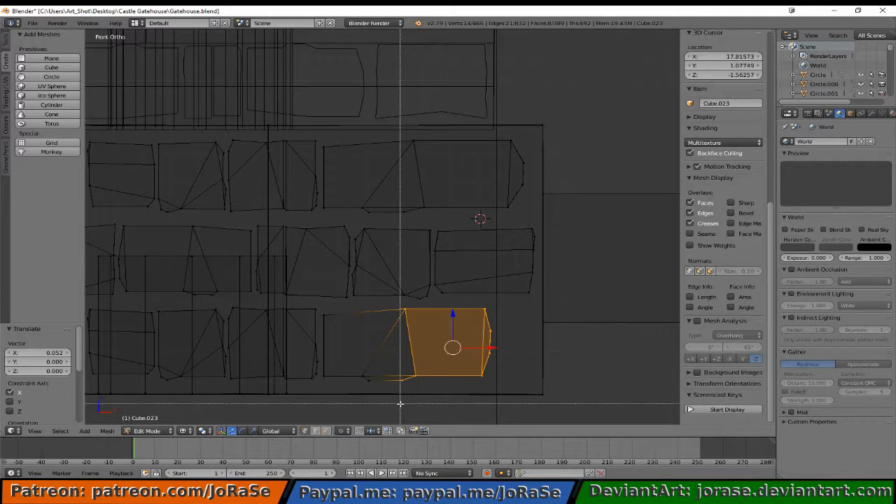
right_click(400, 404)
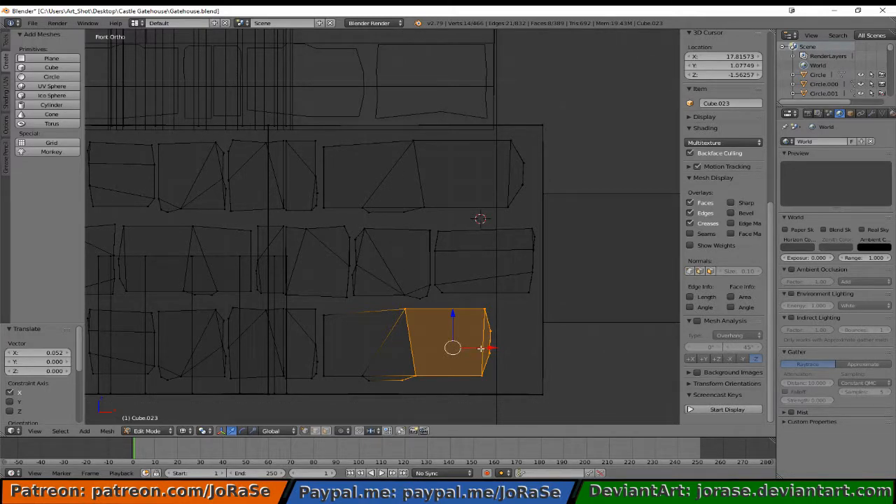
left_click_drag(481, 348, 483, 349)
- Deselect the bottom-edge vertices and shift the lower brick's outer part 0.044 along X and back by 0.013
key("b")
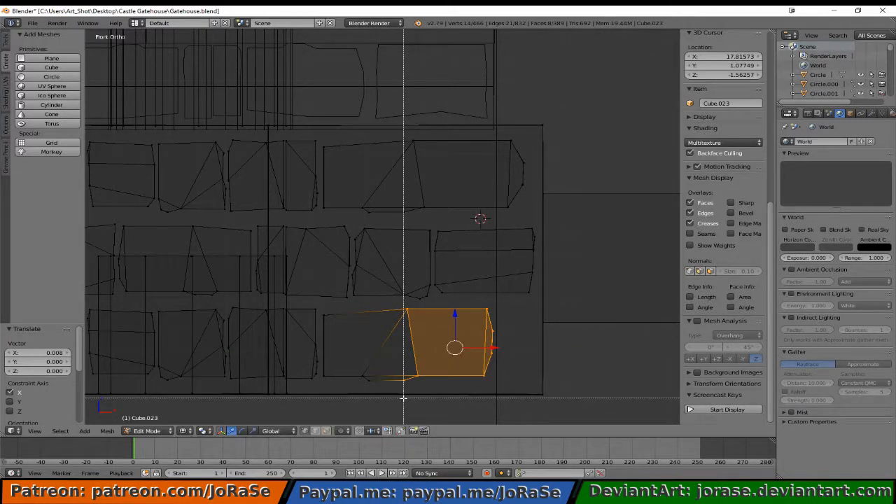
right_click(404, 397)
right_click(404, 390, "shift")
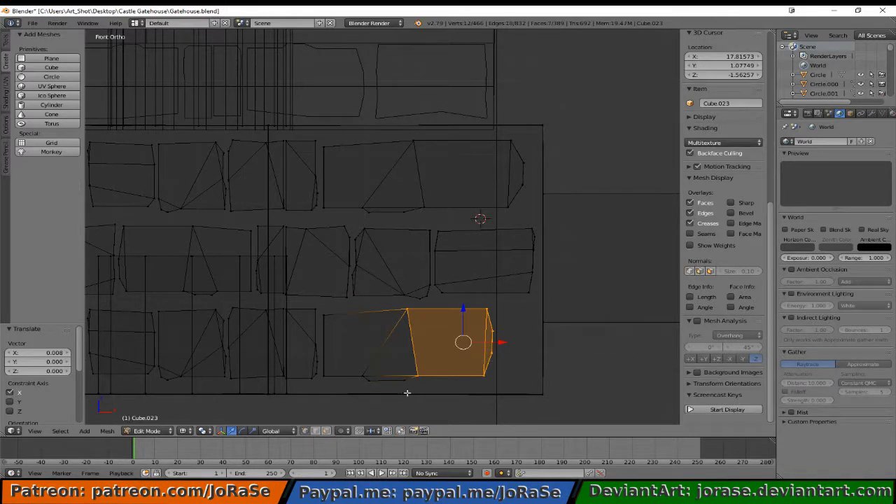
left_click_drag(490, 344, 502, 344)
key("b")
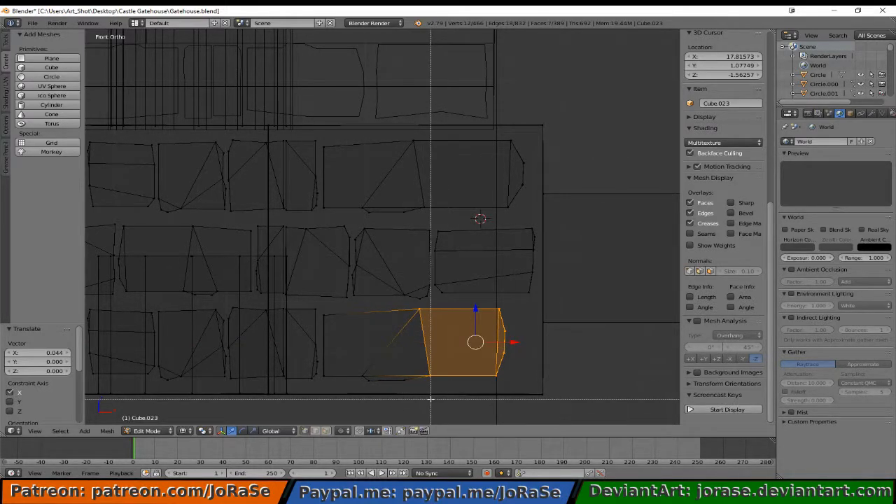
right_click(430, 399)
left_click_drag(502, 344, 499, 344)
- Reduce the selection to the lower brick's end cap and move it 0.042 plus 0.021 along X
key("b")
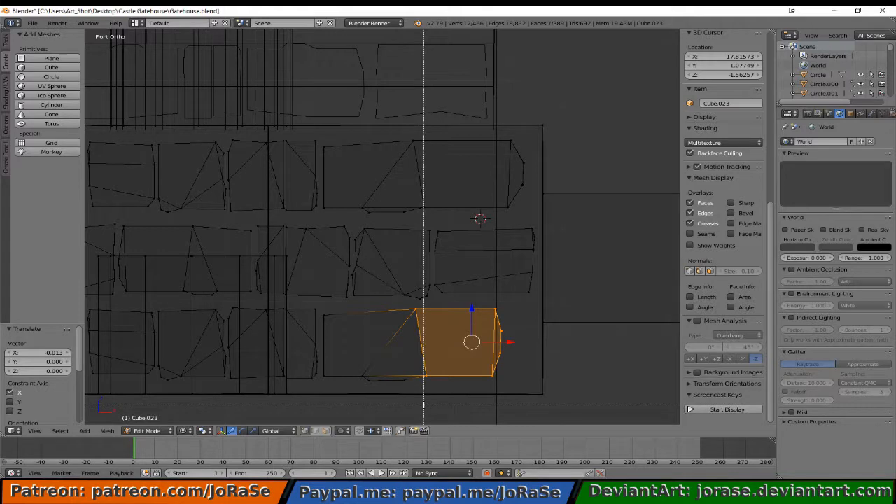
right_click(424, 404)
key("b")
middle_click_drag(401, 307, 438, 387)
left_click_drag(526, 342, 537, 343)
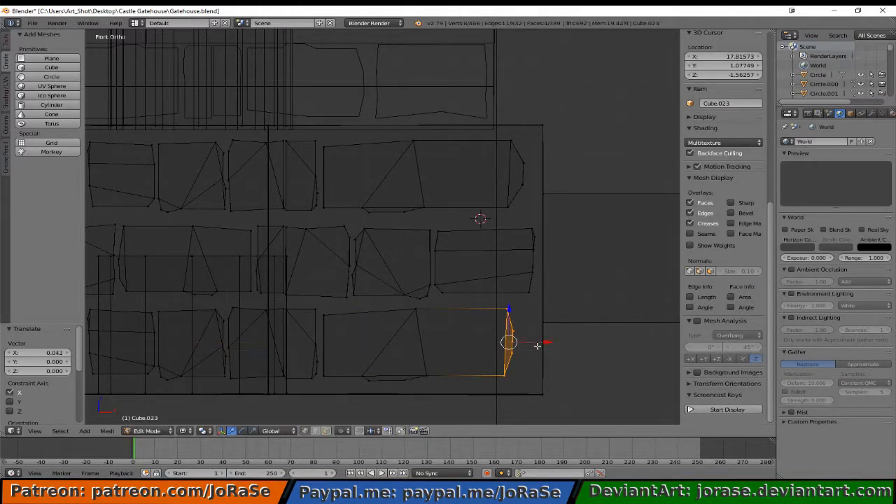
key("b")
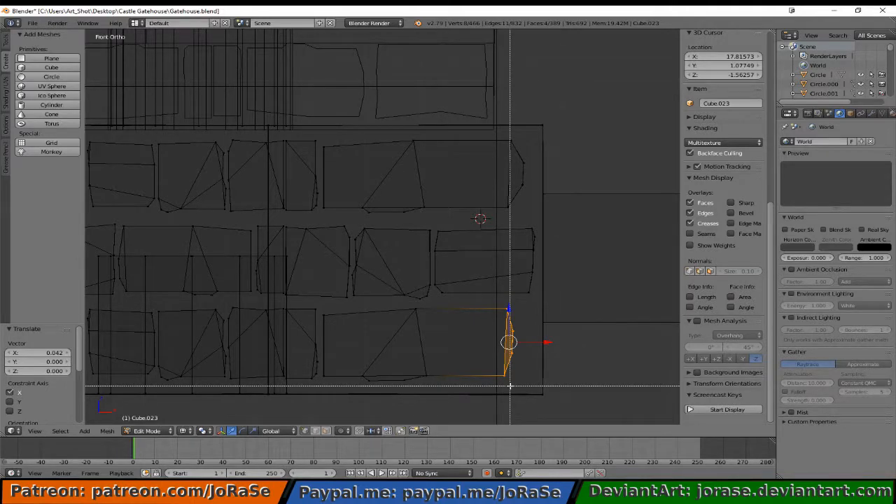
right_click(510, 386)
left_click_drag(527, 342, 533, 343)
- Deselect the corner vertices of the lower brick's end and move the outermost vertices 0.031 along X
key("b")
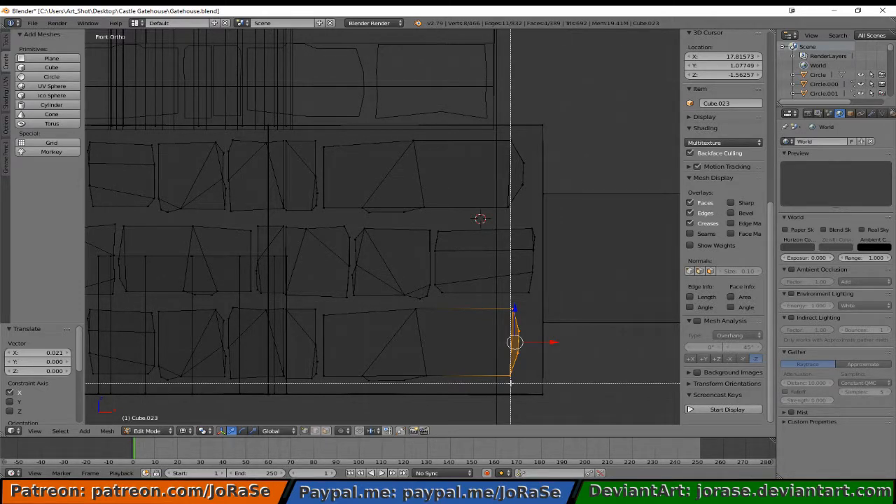
right_click(510, 383)
key("b")
middle_click_drag(493, 304, 517, 322)
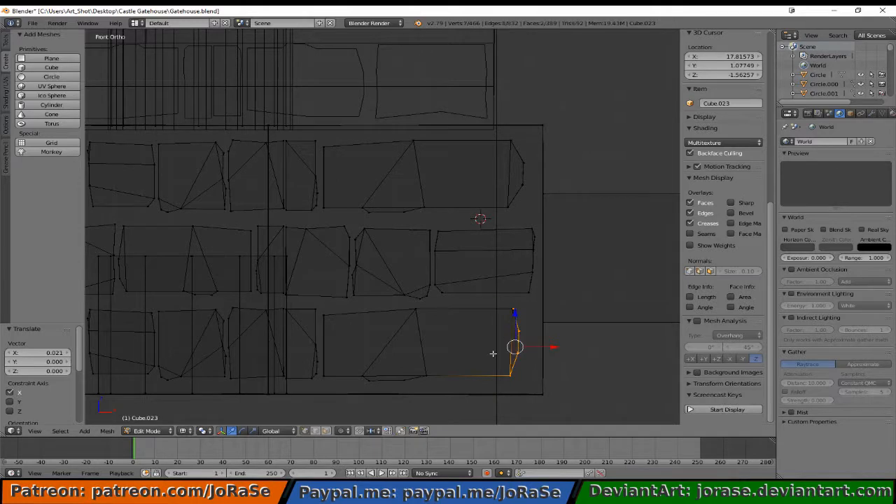
key("b")
middle_click_drag(489, 376, 537, 396)
key("b")
middle_click_drag(496, 368, 524, 397)
key("b")
middle_click_drag(498, 305, 524, 323)
key("g")
key("x")
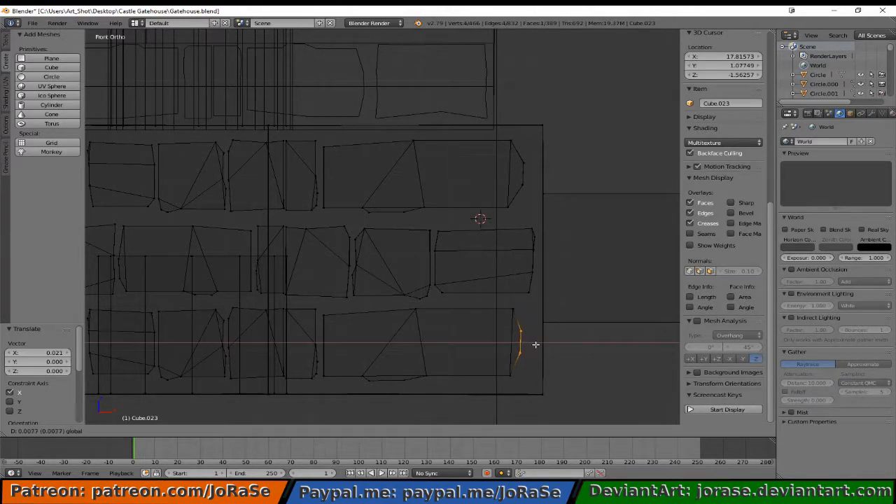
left_click(542, 348)
- Deselect everything, return to Object Mode in solid shading, and inspect the base block's end against the wall above
key("b")
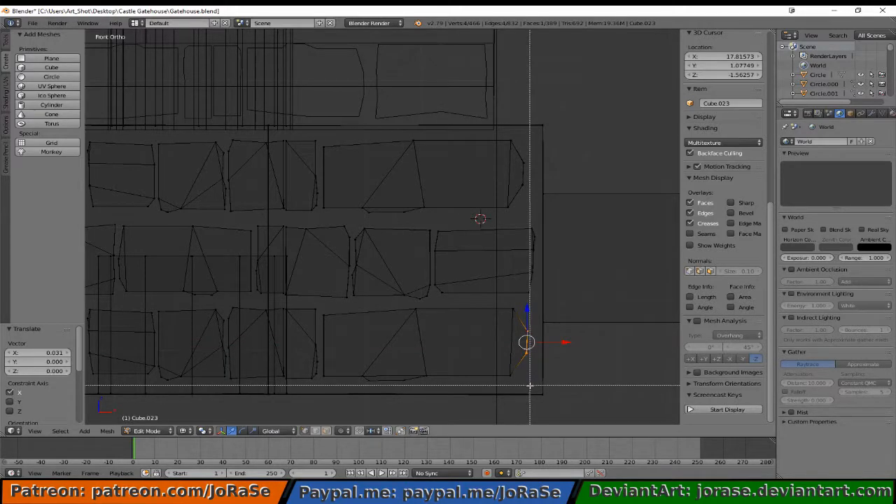
key("Escape")
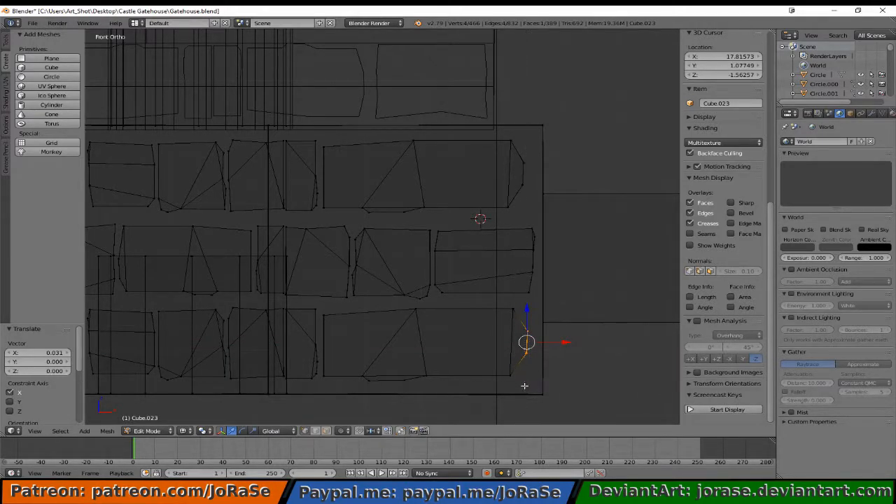
key("a")
scroll(566, 366, "down", 5)
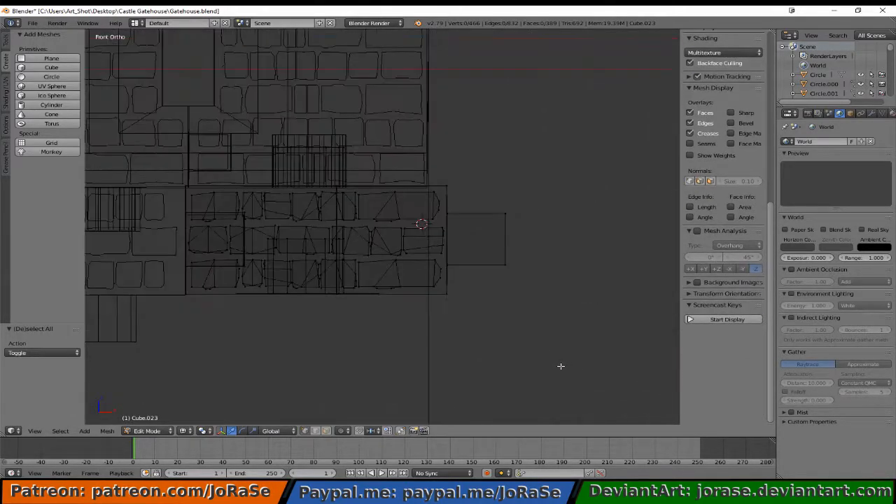
key("z")
key("Tab")
scroll(547, 339, "down", 3)
middle_click_drag(543, 334, 477, 384)
key("a")
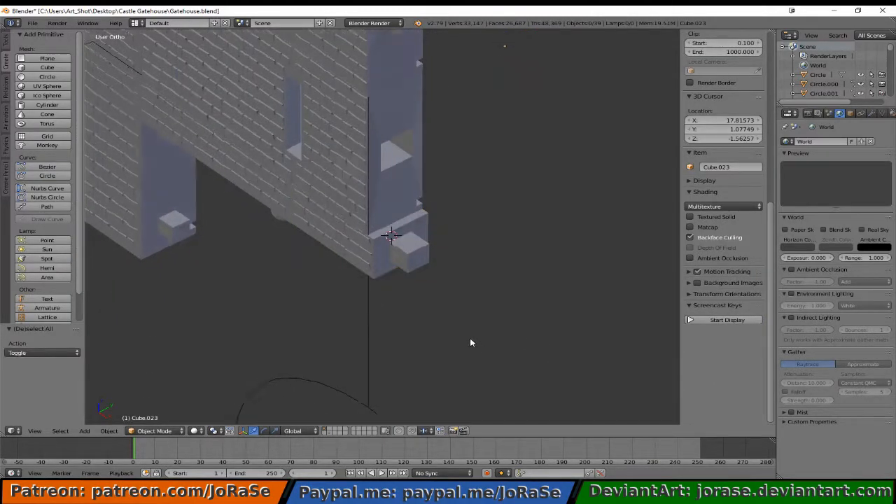
scroll(470, 338, "up", 6)
middle_click_drag(388, 310, 535, 343)
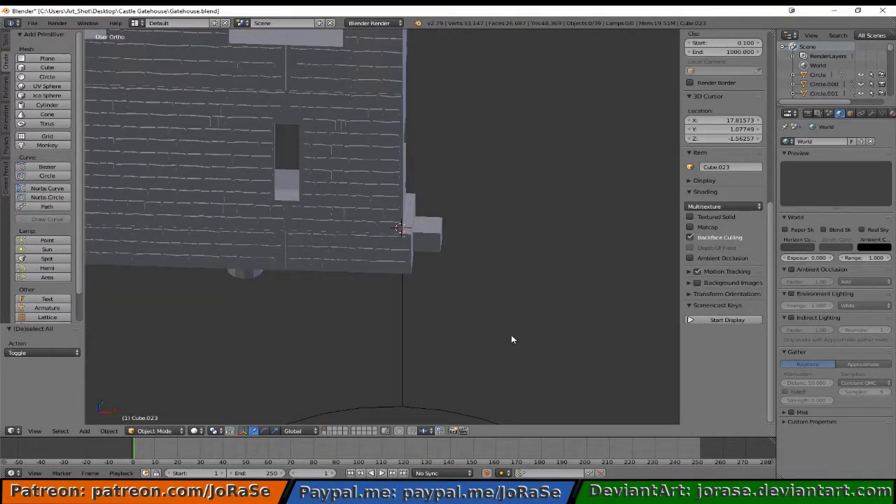
- In front-view wireframe, select the base block's end with its brick ends and protruding stub, and move it -0.168 along X
key("Tab")
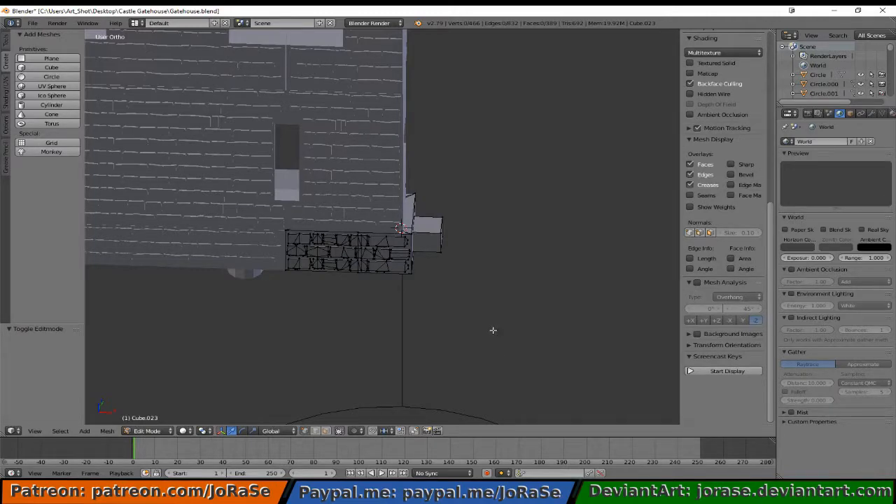
key("KP_1")
key("z")
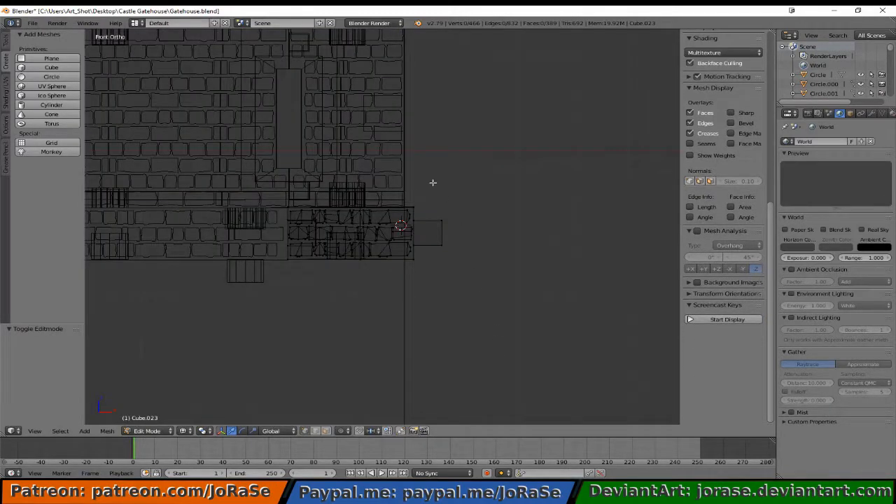
key("b")
left_click_drag(403, 190, 471, 283)
key("g")
key("x")
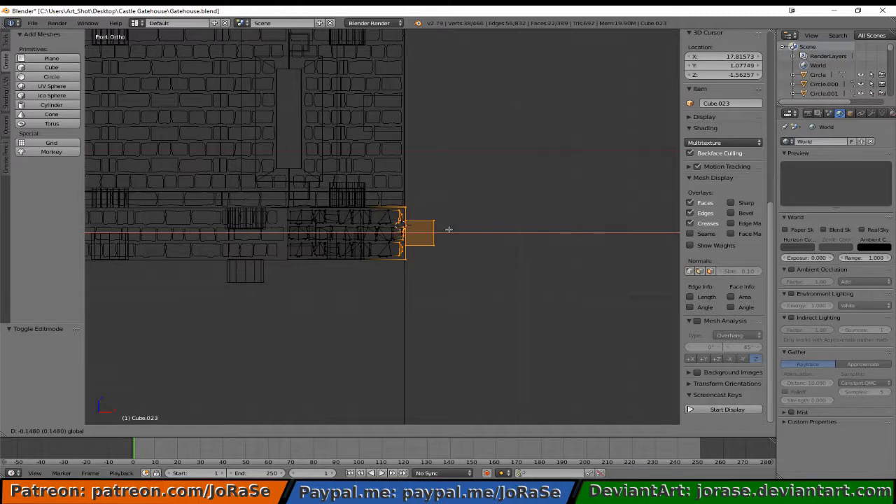
left_click(448, 229)
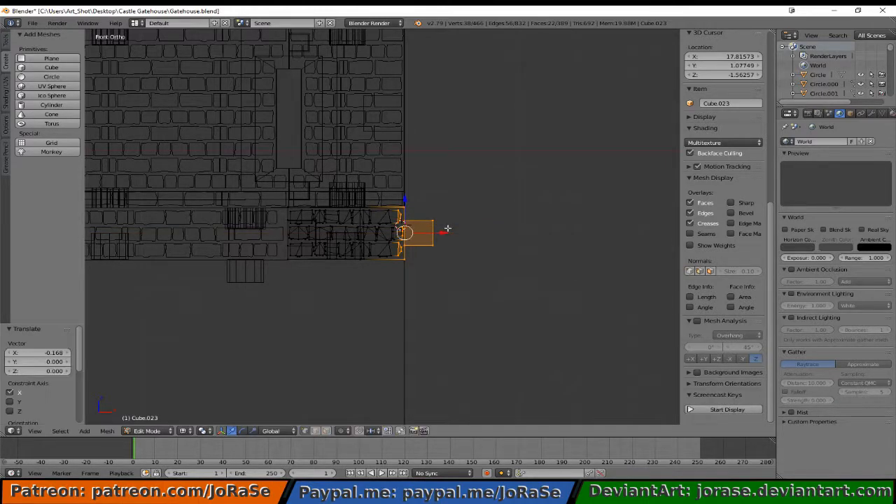
- Return to Object Mode with solid shading and check the gatehouse wall from an angle and in front view
key("Tab")
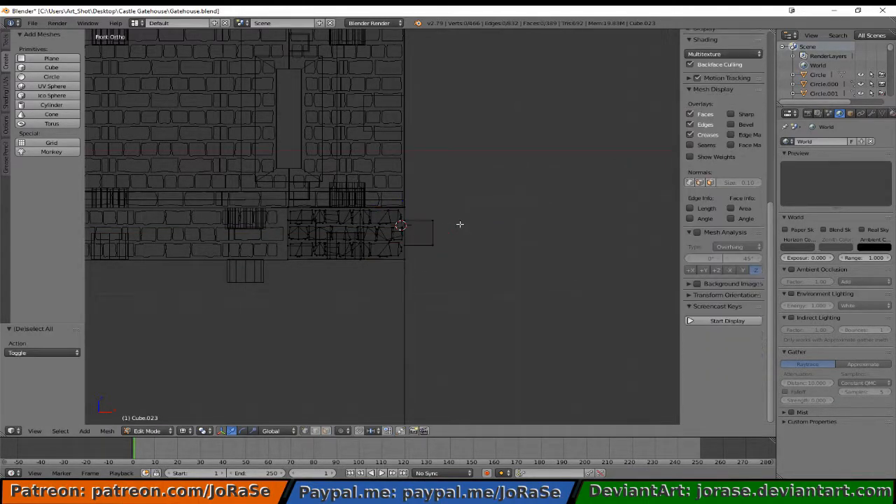
key("z")
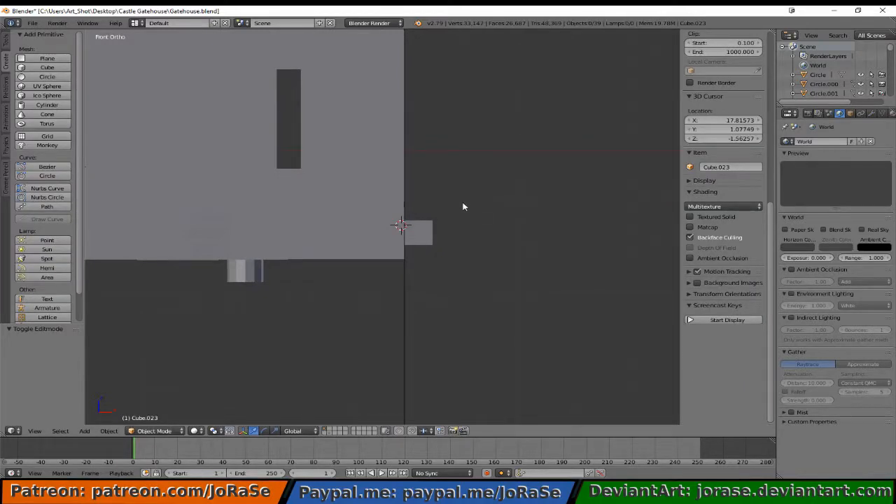
middle_click_drag(462, 203, 435, 272)
mouse_move(441, 217)
middle_mouse_down()
mouse_move(301, 200)
mouse_move(488, 206)
mouse_move(495, 226)
mouse_move(437, 176)
mouse_move(510, 188)
mouse_move(438, 229)
middle_mouse_up()
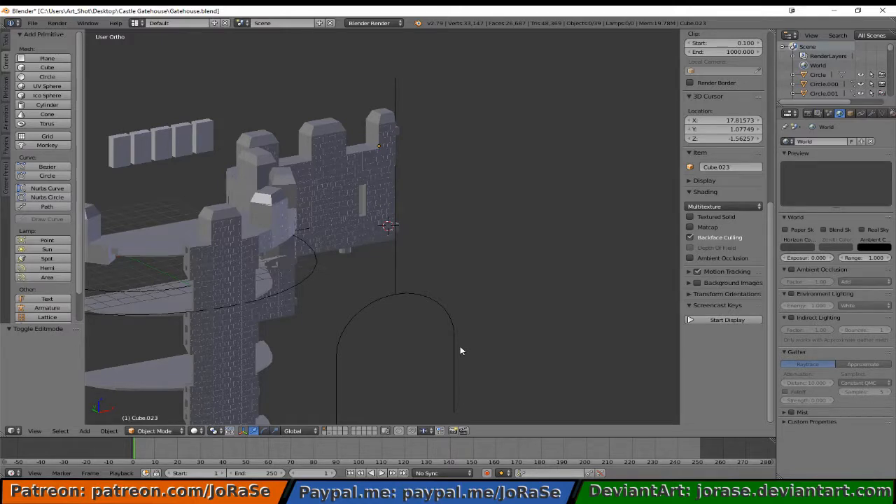
key("KP_1")
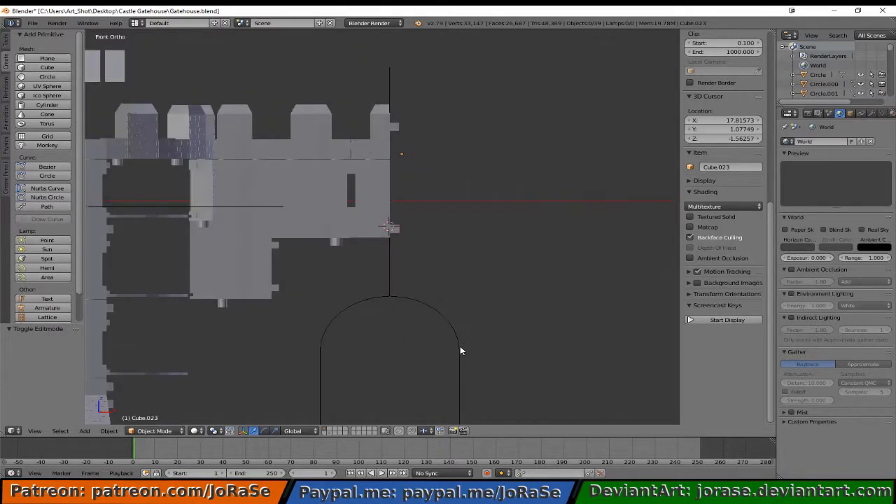
- Select the brick wall block beside the arrow slit and duplicate it in place
scroll(460, 350, "up", 4)
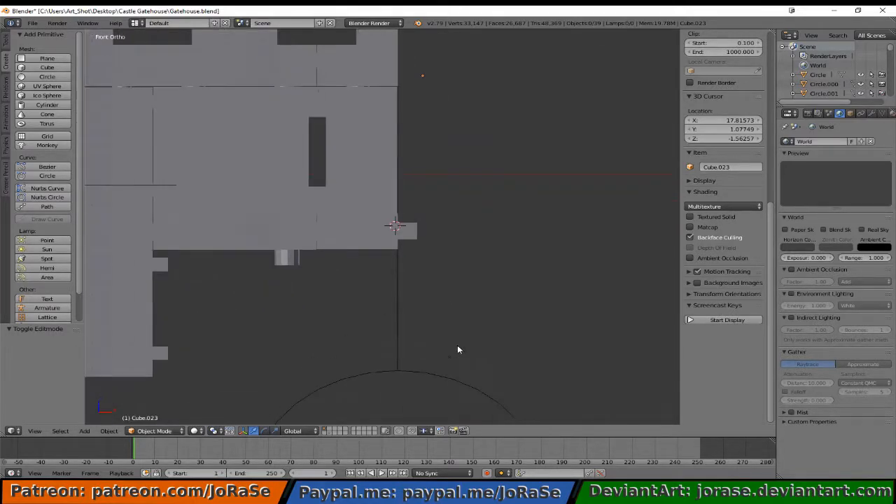
right_click(152, 348)
scroll(302, 338, "down", 3)
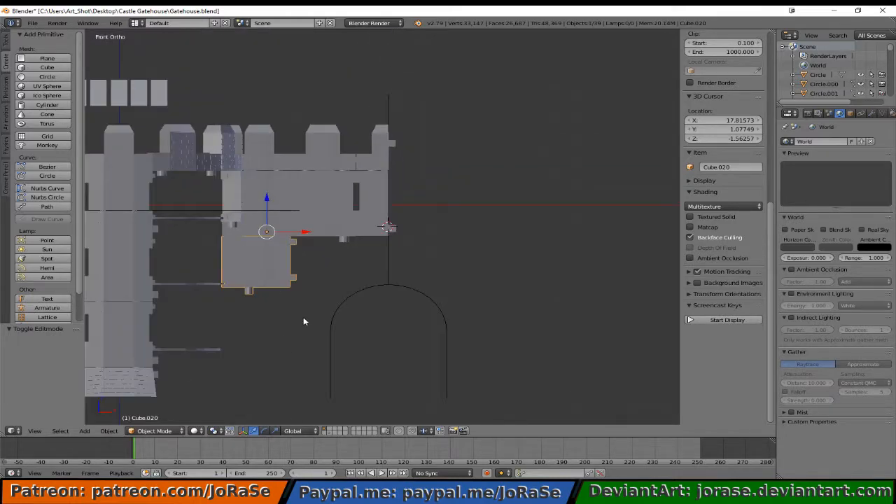
middle_click_drag(303, 317, 299, 360)
right_click(317, 239)
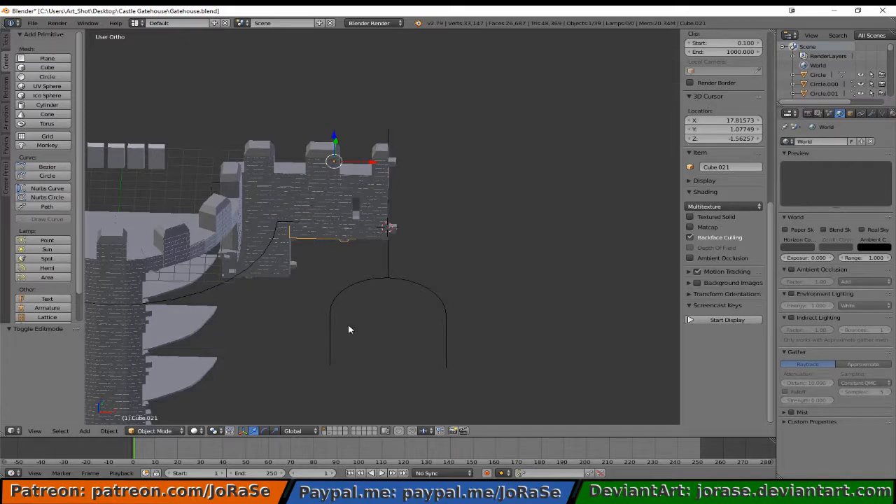
right_click(324, 209)
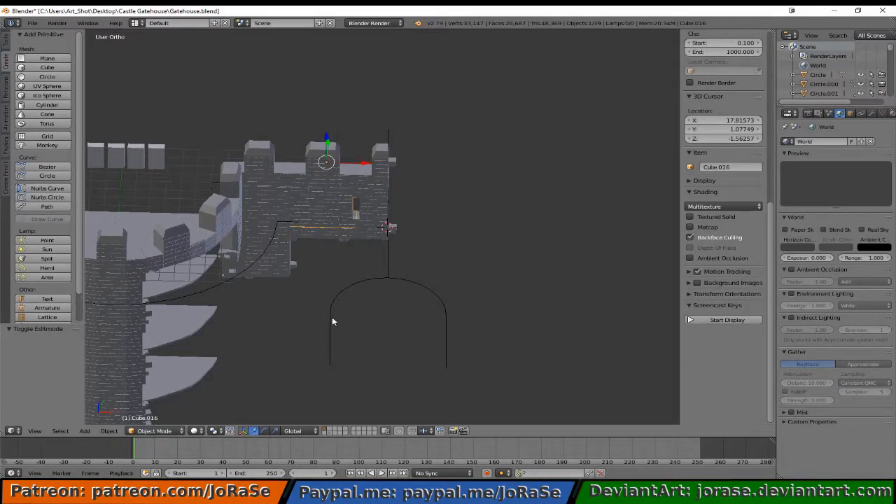
middle_click_drag(332, 316, 340, 293)
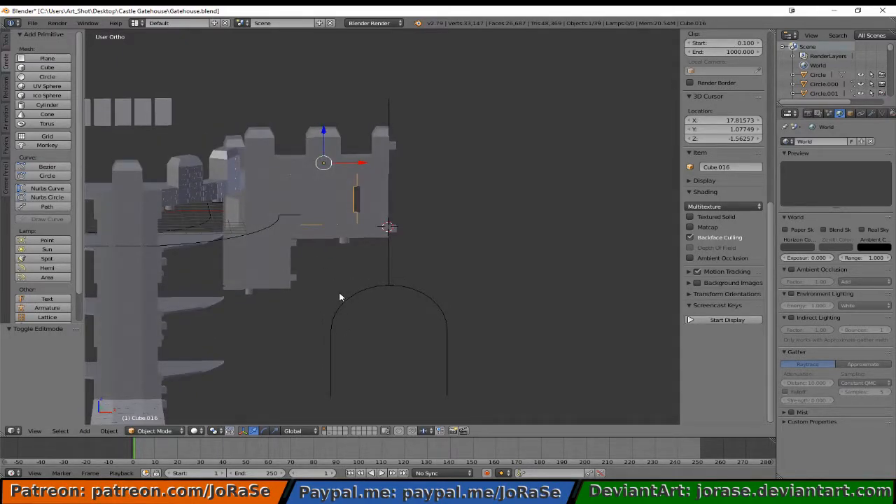
key("shift+d")
right_click(339, 280)
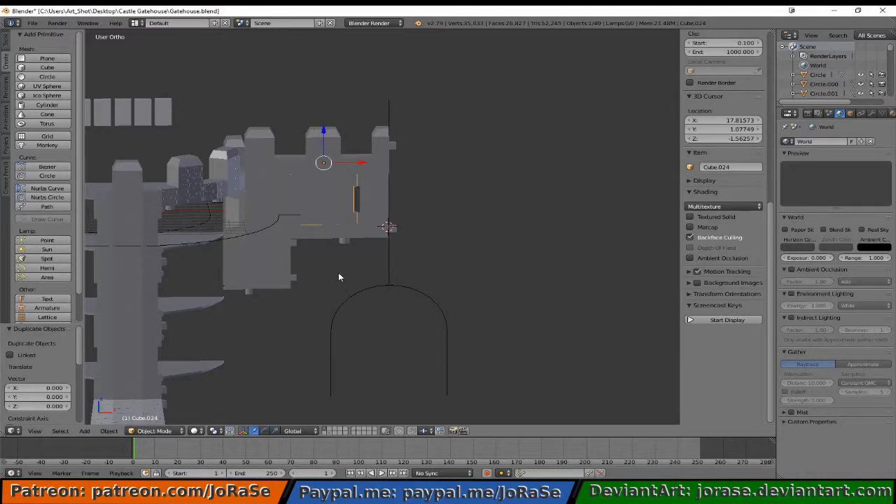
- In front view, move the duplicated block -4.951 along Z, beneath the wall and next to the lower base block
key("KP_1")
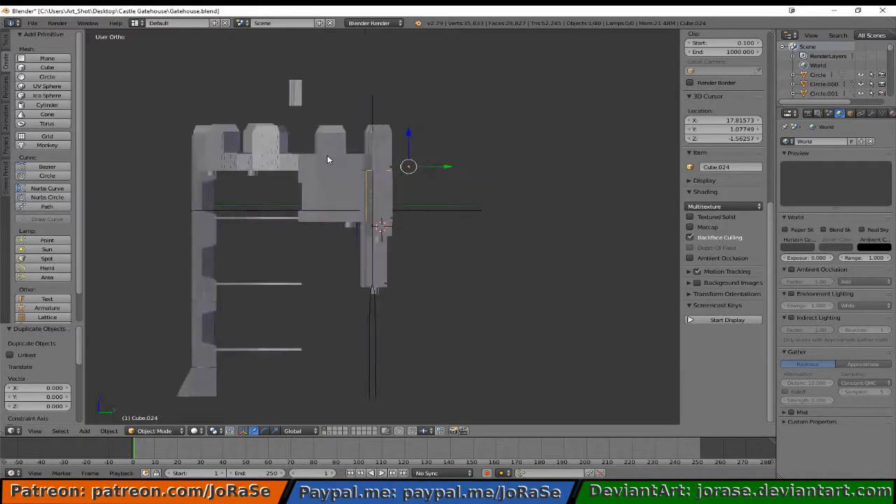
key("g")
key("z")
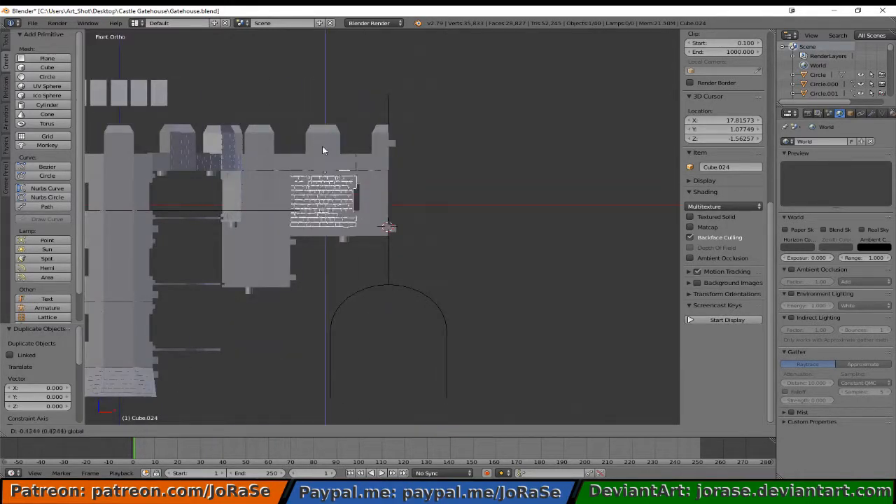
left_click(322, 205)
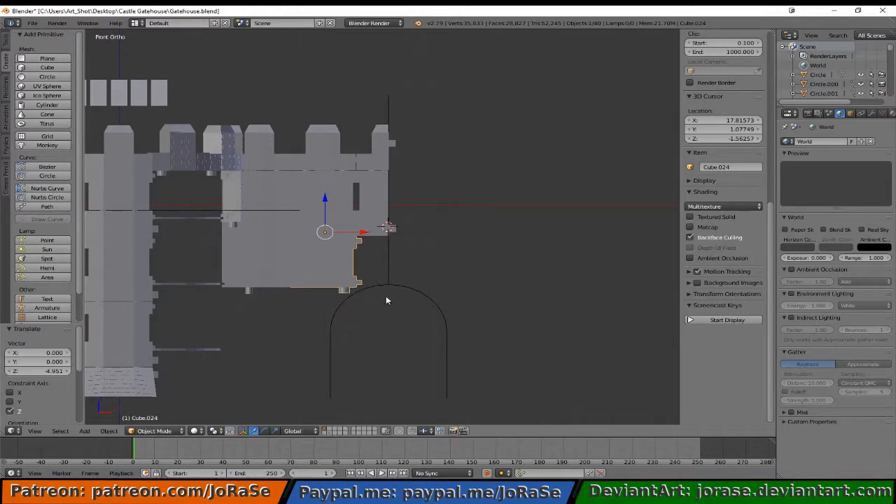
- In wireframe, inspect the joint above the duplicated block, select the three-course brick block above it and enter Edit Mode
key("z")
mouse_move(397, 303)
middle_mouse_down()
mouse_move(376, 296)
mouse_move(395, 314)
middle_mouse_up()
scroll(395, 315, "up", 6)
middle_click_drag(152, 316, 349, 294, "shift")
scroll(349, 294, "up", 5)
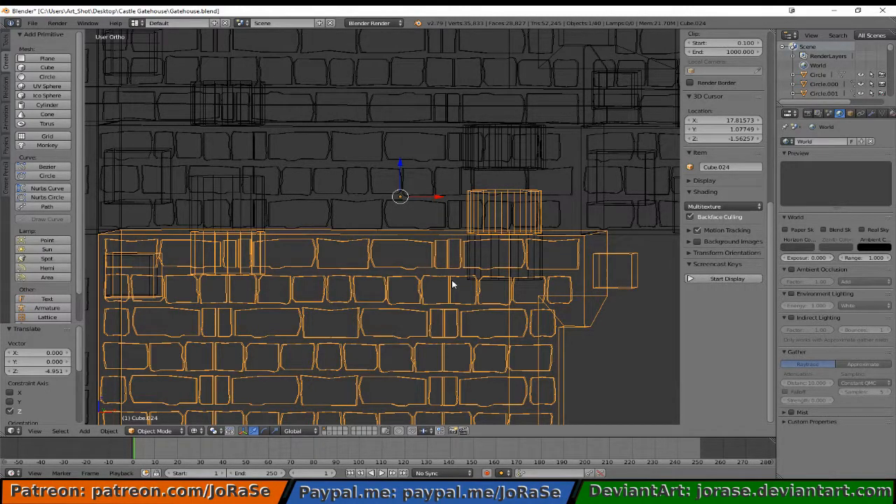
key("z")
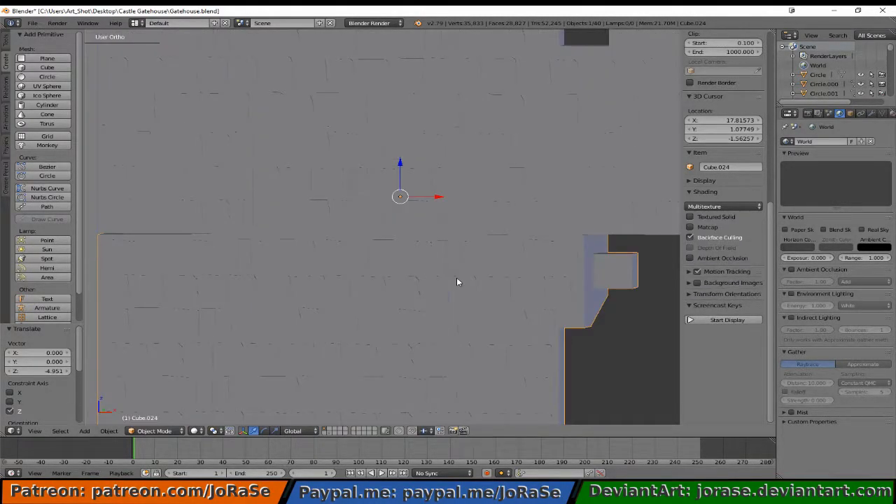
key("z")
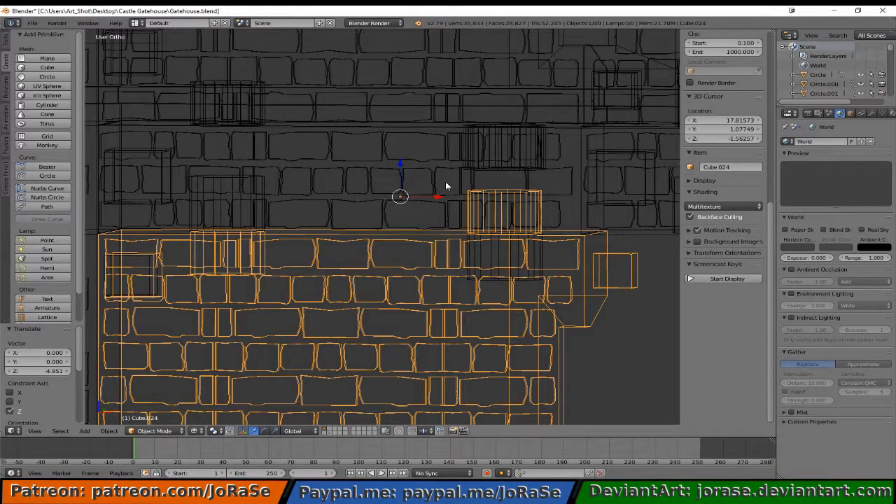
right_click(448, 194)
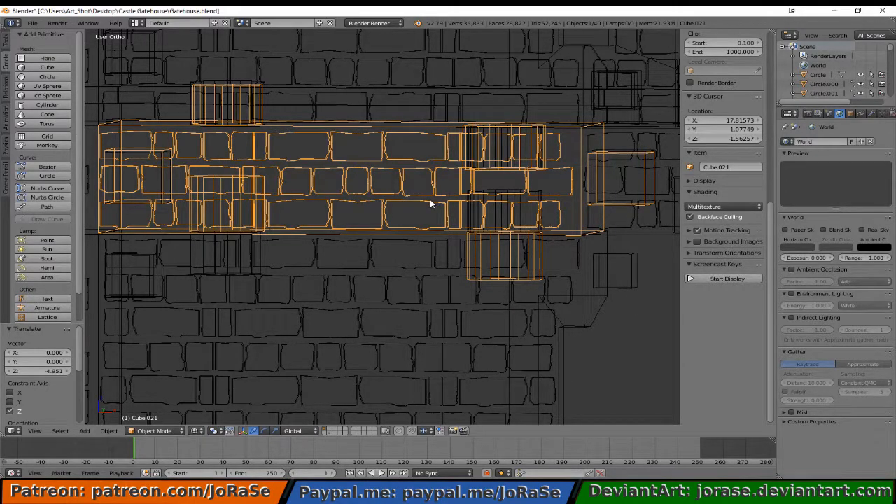
key("Tab")
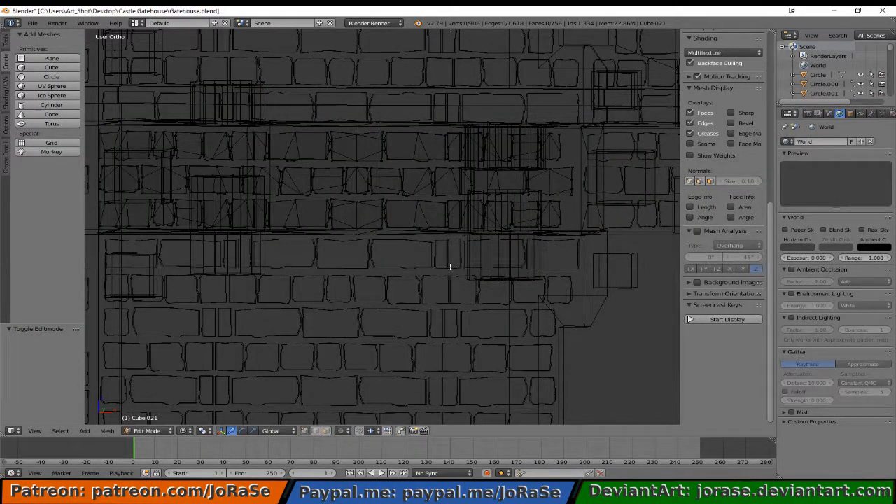
- Select the lower end of the block's protruding peg and move it 0.943 and then -0.024 along Z, forming a recess
key("b")
left_click_drag(450, 267, 570, 314)
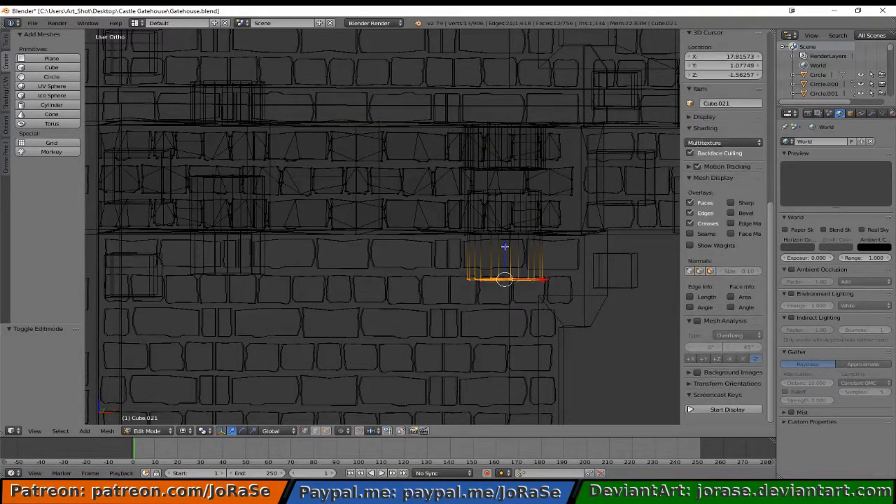
left_click(501, 154)
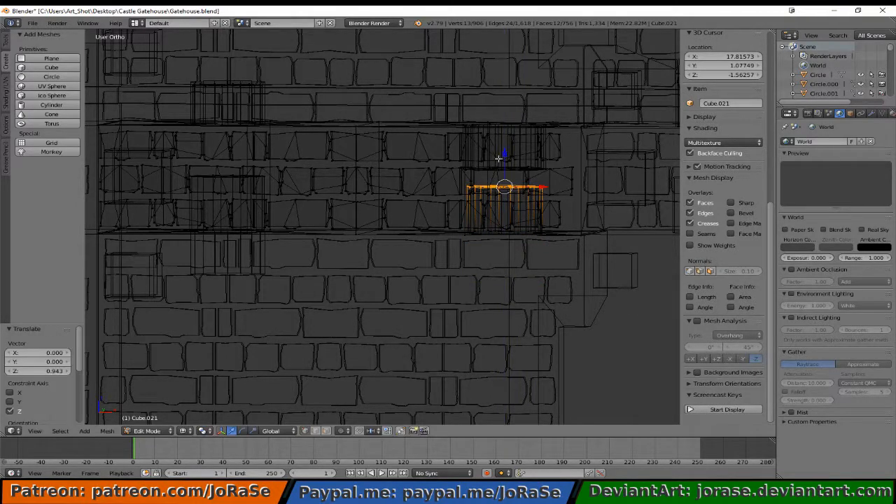
key("KP_3")
key("KP_1")
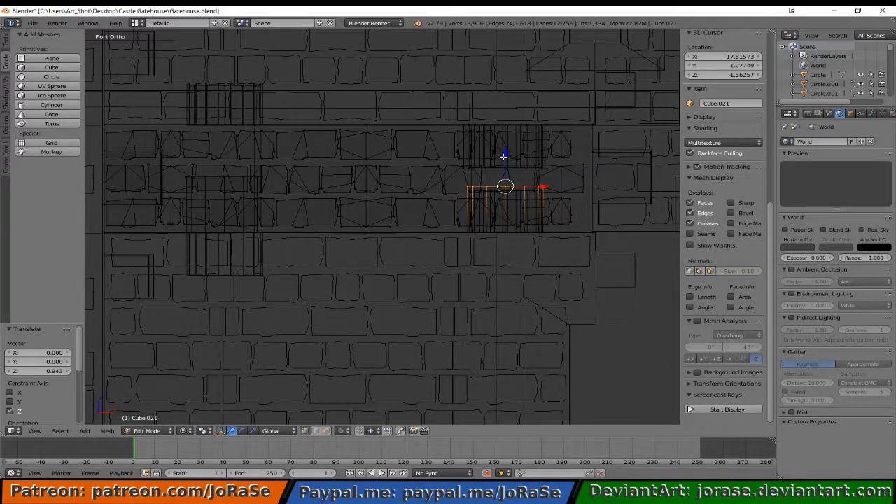
left_click_drag(503, 156, 505, 159)
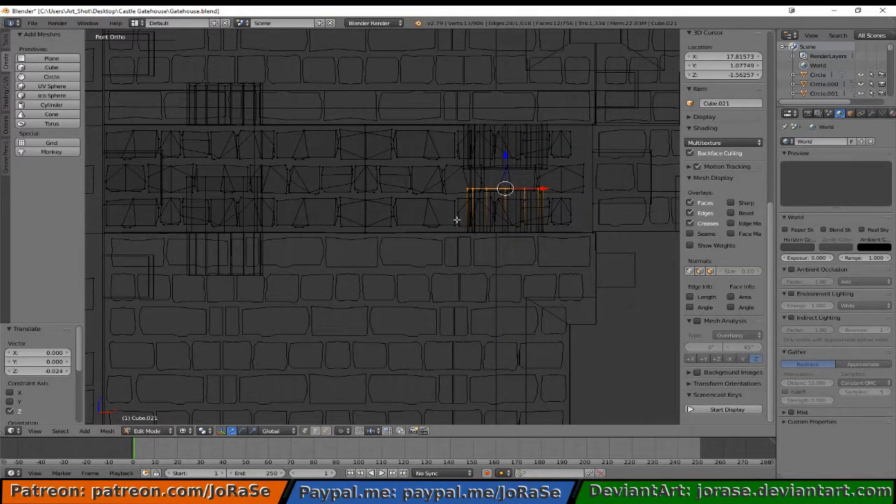
- Add the recess's open rim vertices at the block's underside to the selection and check the selection from an angle
scroll(456, 220, "up", 3)
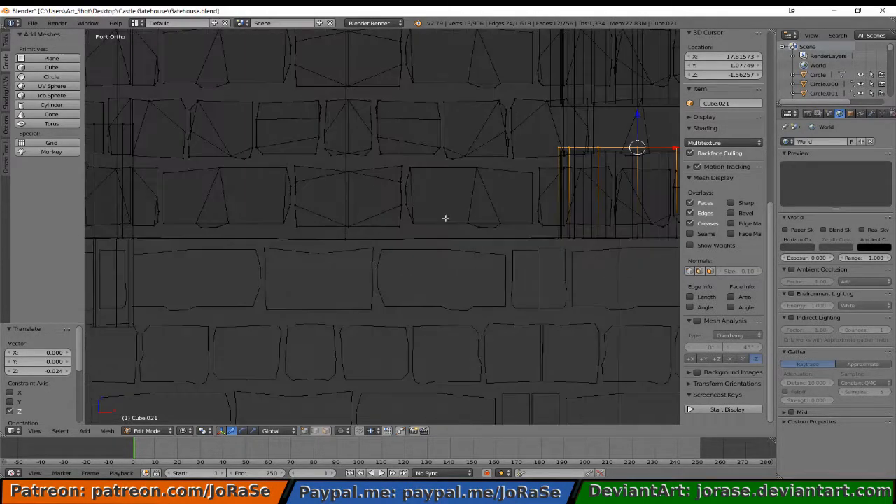
middle_click_drag(599, 205, 406, 241, "shift")
scroll(406, 239, "up", 3)
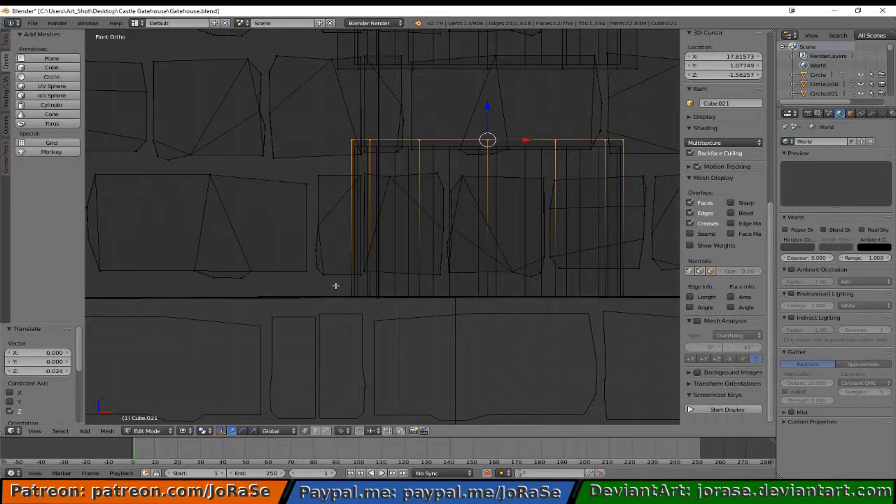
key("b")
left_click_drag(334, 285, 639, 314)
middle_click_drag(578, 278, 503, 249)
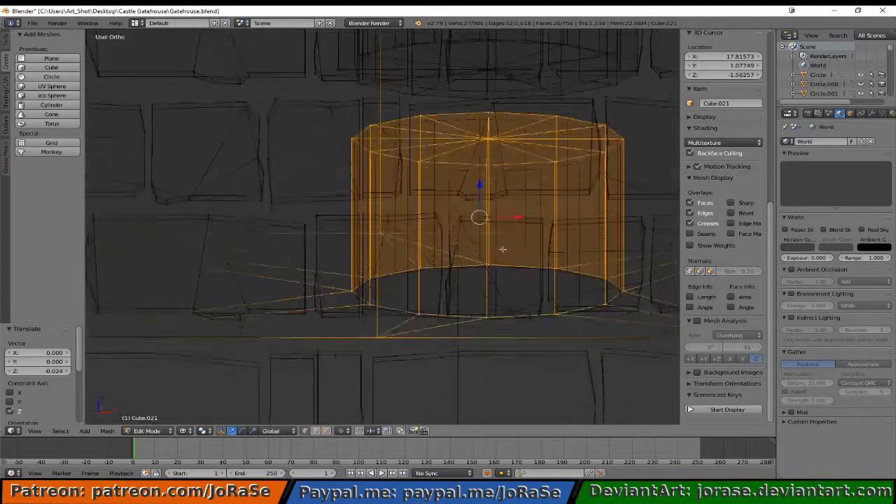
scroll(502, 259, "down", 6)
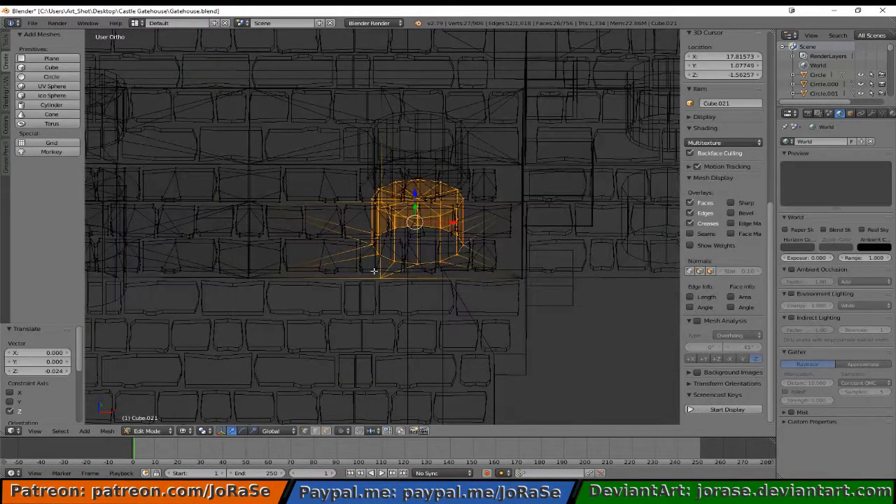
- Deselect the stray outer vertices and the cap's center vertex, leaving only the recess's two vertex rings selected
key("b")
middle_click_drag(373, 271, 407, 298)
key("b")
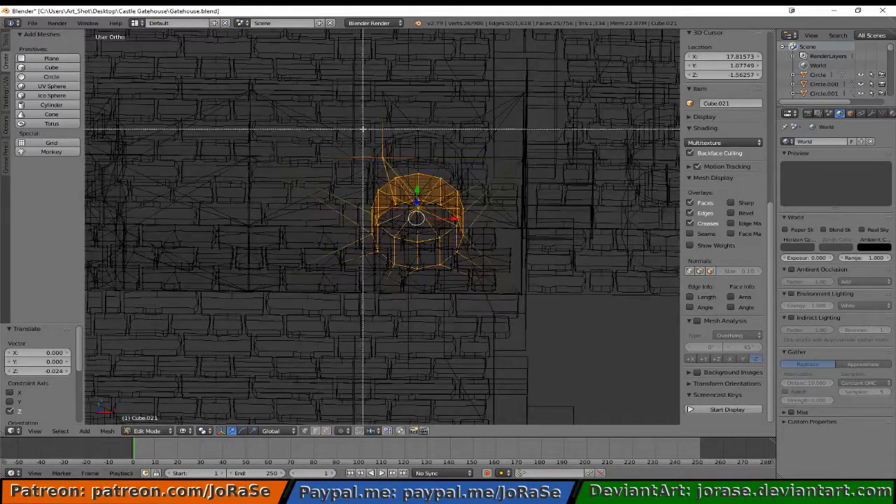
middle_click_drag(363, 129, 402, 164)
key("KP_7")
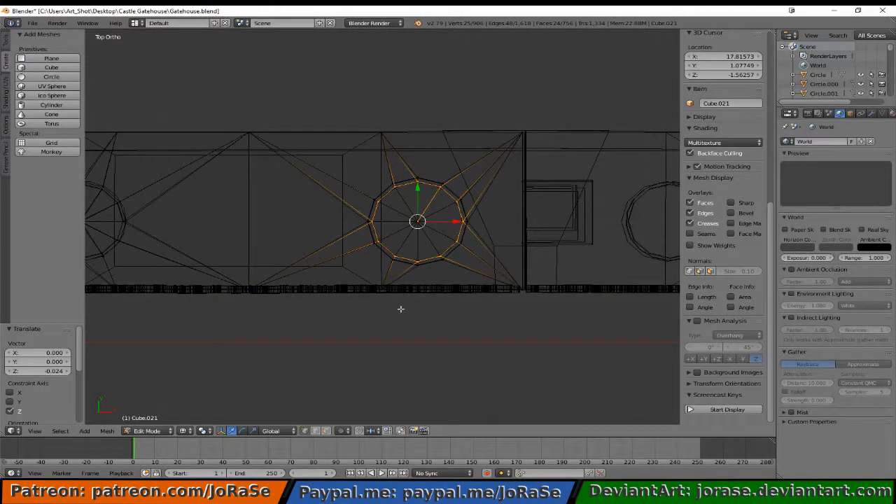
key("b")
middle_click_drag(407, 209, 429, 239)
- Scale the recess rings by 1.099 overall in top view, and by 0.915 along Z in front view
key("s")
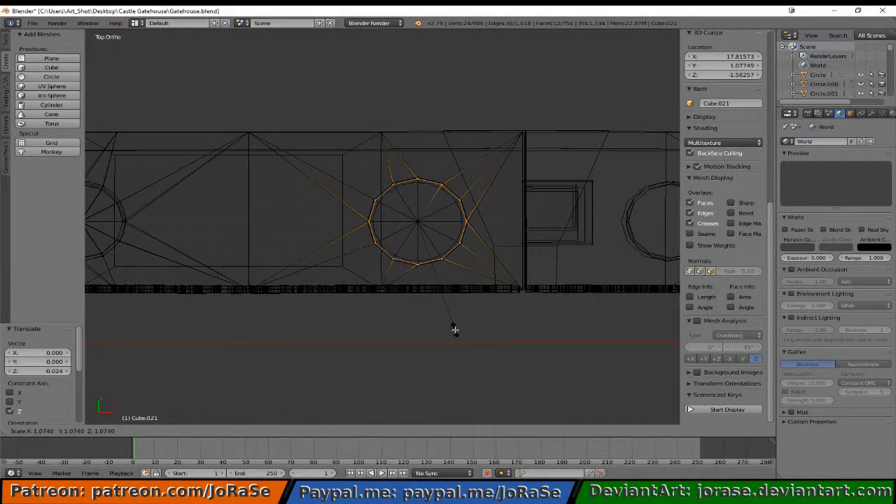
left_click(455, 331)
middle_click_drag(456, 330, 481, 254)
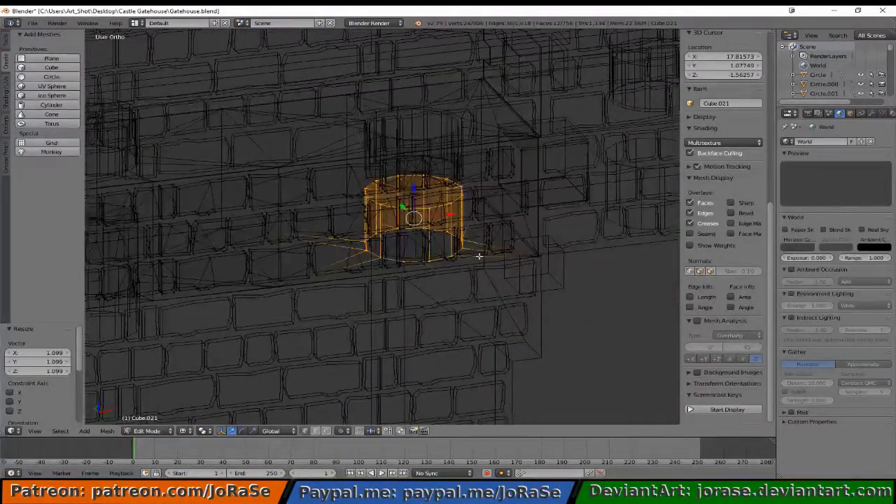
key("KP_3")
key("KP_1")
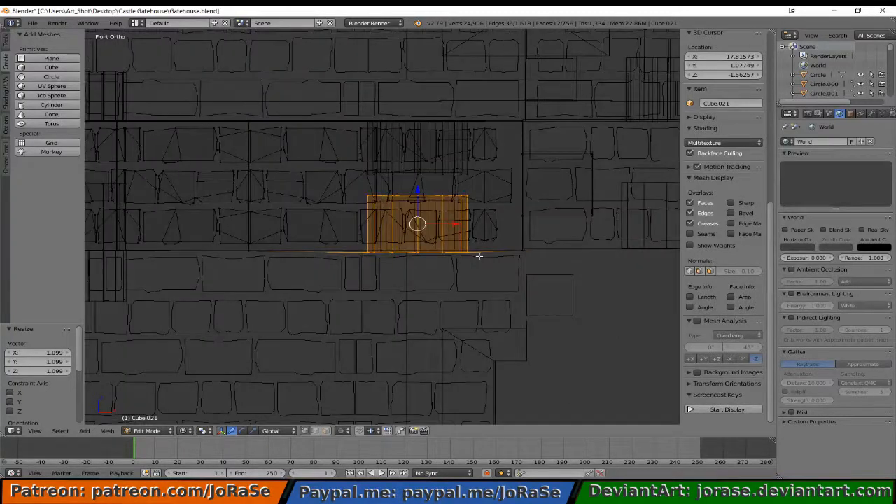
scroll(481, 250, "up", 3)
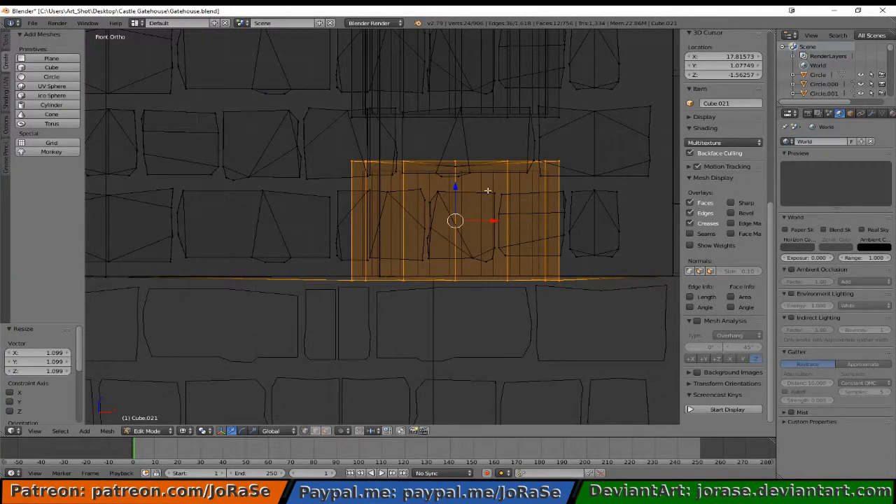
key("s")
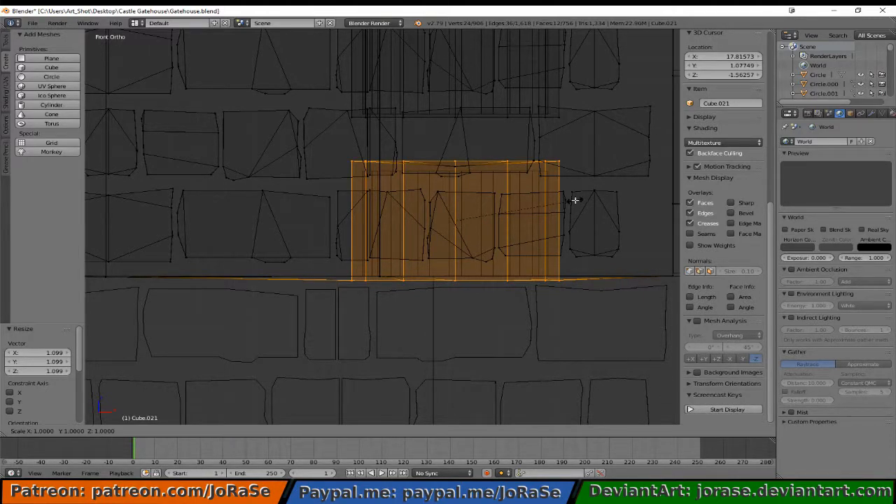
key("z")
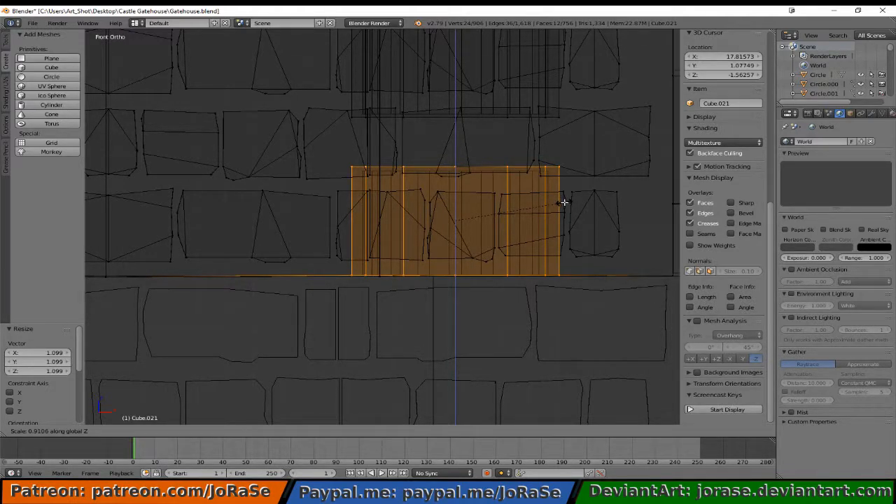
left_click(565, 202)
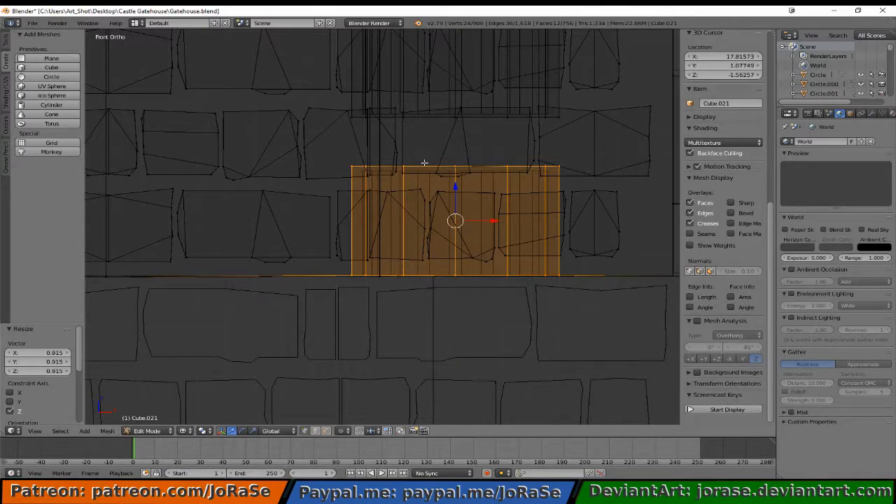
- Clear the selection and select the cap vertices of the circular recess in the block's underside, near its other end
key("a")
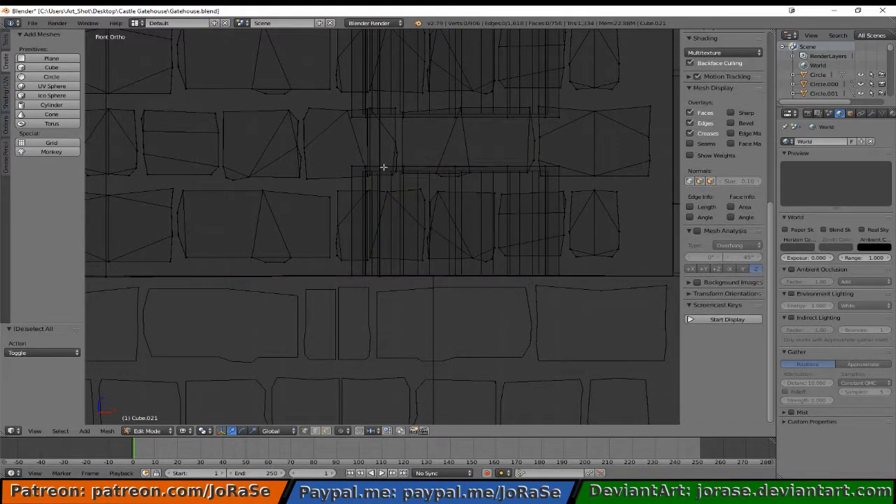
scroll(364, 282, "down", 5)
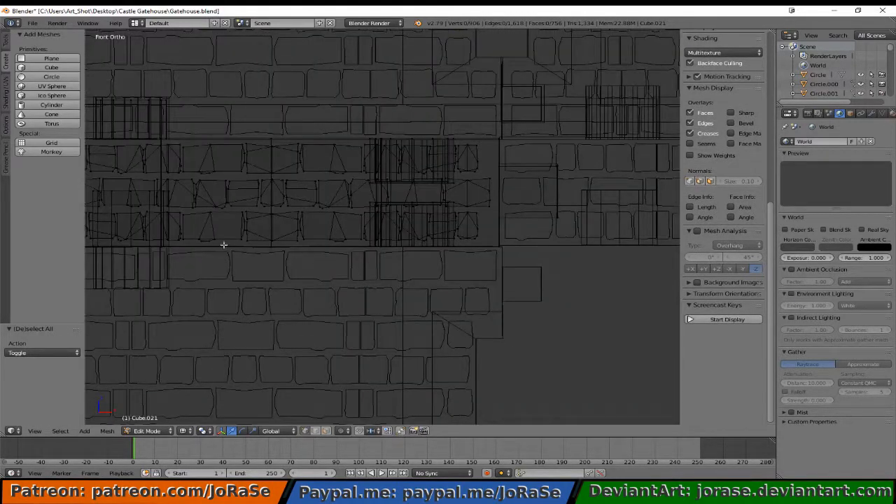
middle_click_drag(192, 244, 443, 272, "shift")
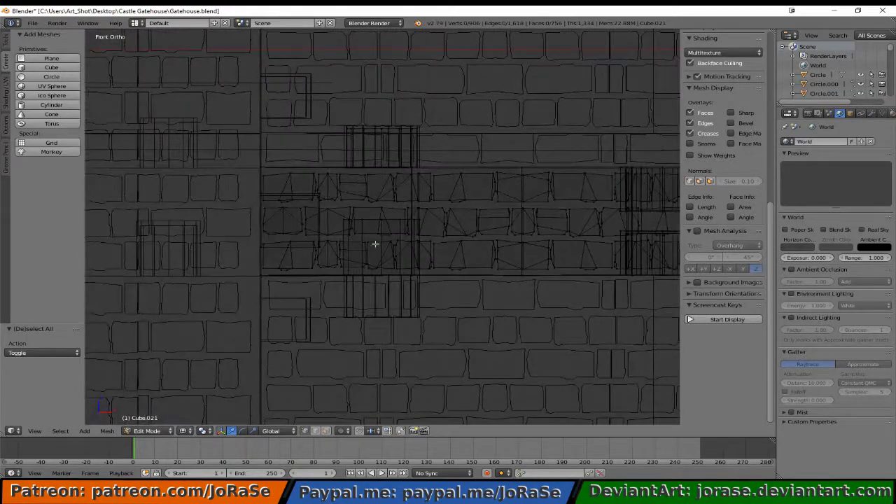
scroll(375, 243, "up", 3)
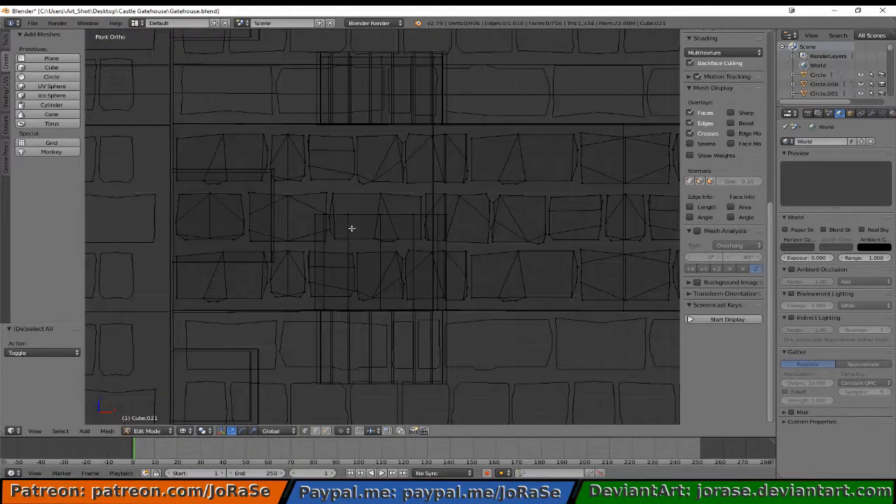
right_click(315, 215)
key("b")
mouse_move(324, 213)
left_mouse_down()
mouse_move(339, 216)
mouse_move(332, 214)
left_mouse_up()
key("b")
middle_click_drag(332, 215, 337, 220)
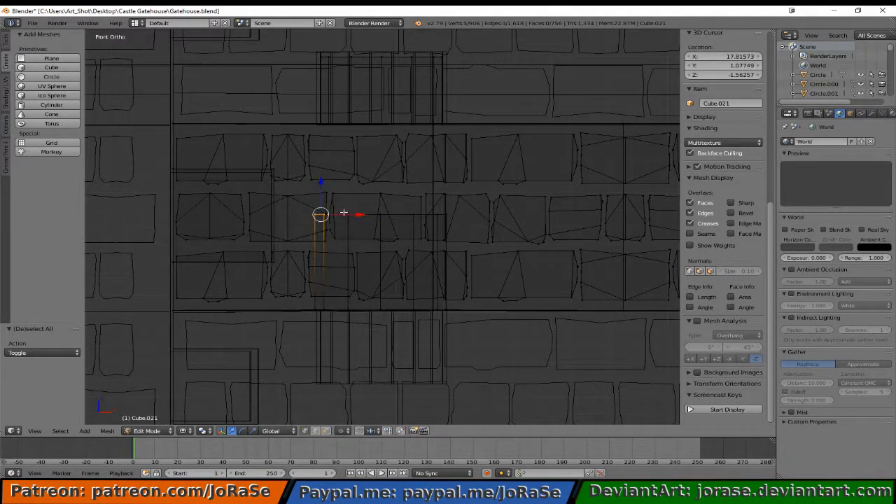
key("b")
mouse_move(339, 209)
left_mouse_down()
mouse_move(361, 219)
mouse_move(452, 218)
left_mouse_up()
key("b")
key("b")
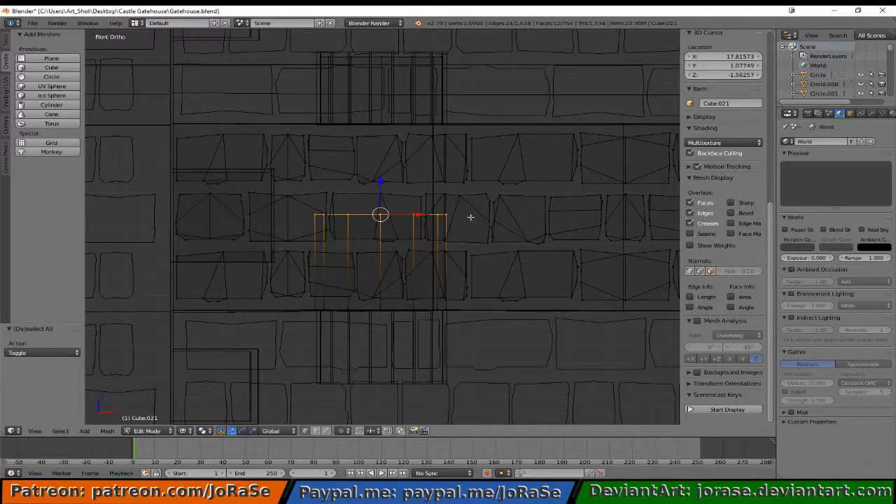
middle_click_drag(469, 216, 459, 246)
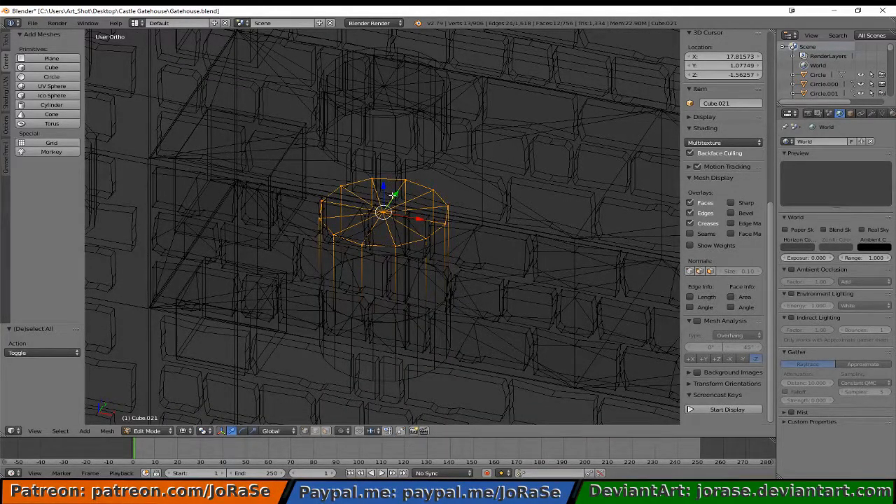
- Move the recess's cap -1.025 along Z so it forms a peg protruding below the block
key("KP_3")
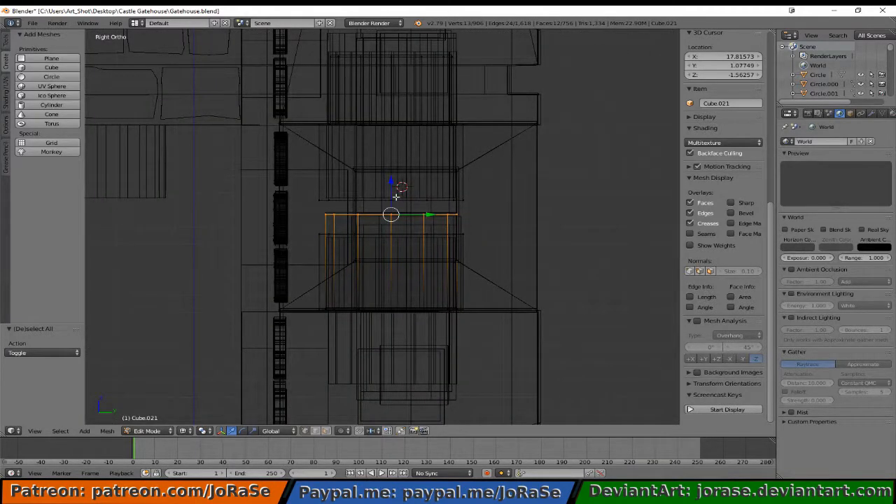
left_click_drag(389, 185, 400, 360)
middle_click_drag(401, 360, 339, 375)
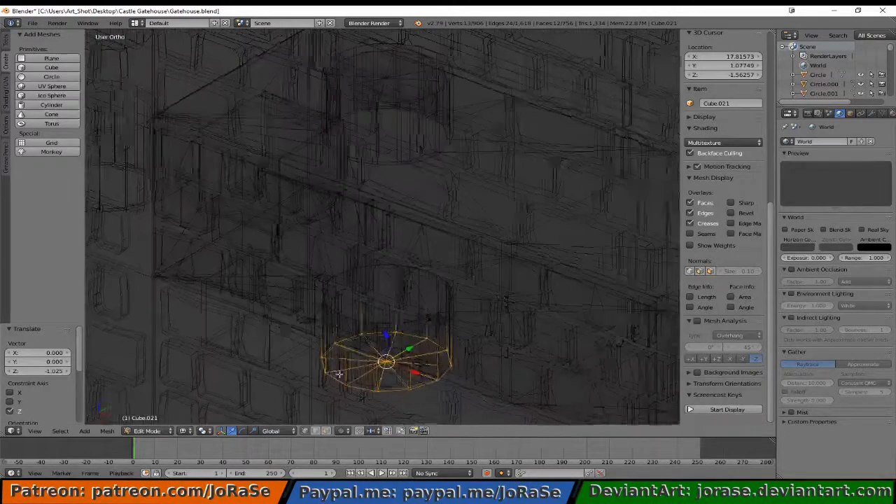
- Add the peg's base ring to the selection and scale the whole peg by 0.932 in top view
right_click(431, 275, "alt+shift")
right_click(357, 319, "alt+shift")
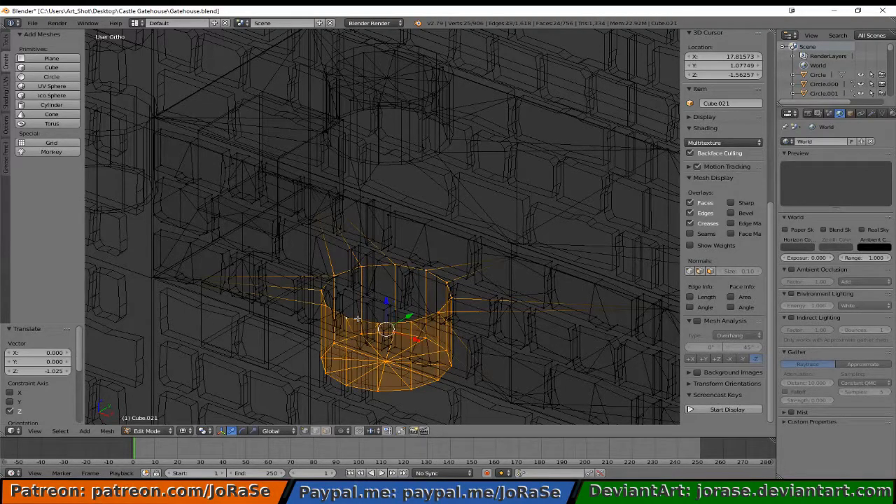
middle_click_drag(450, 341, 408, 382)
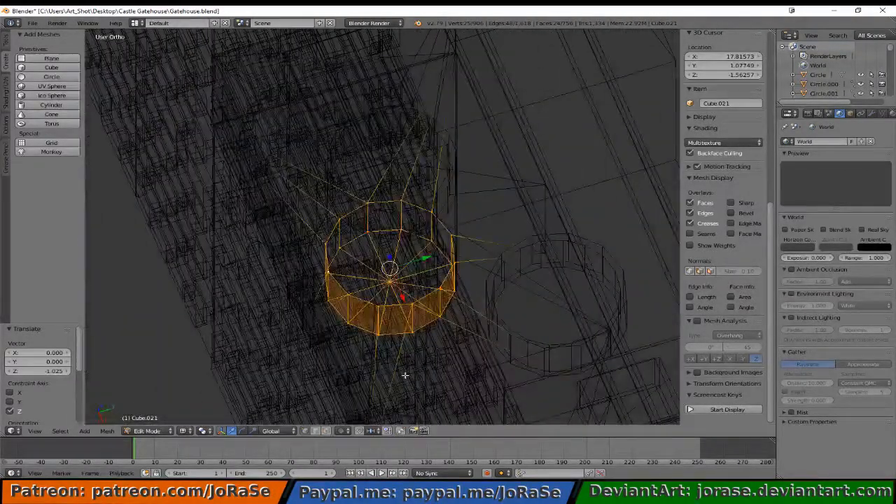
key("KP_7")
key("s")
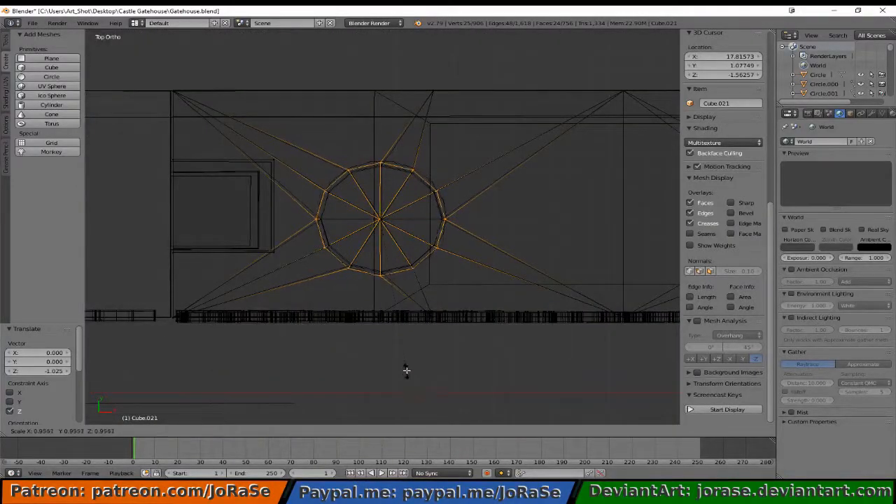
left_click(407, 362)
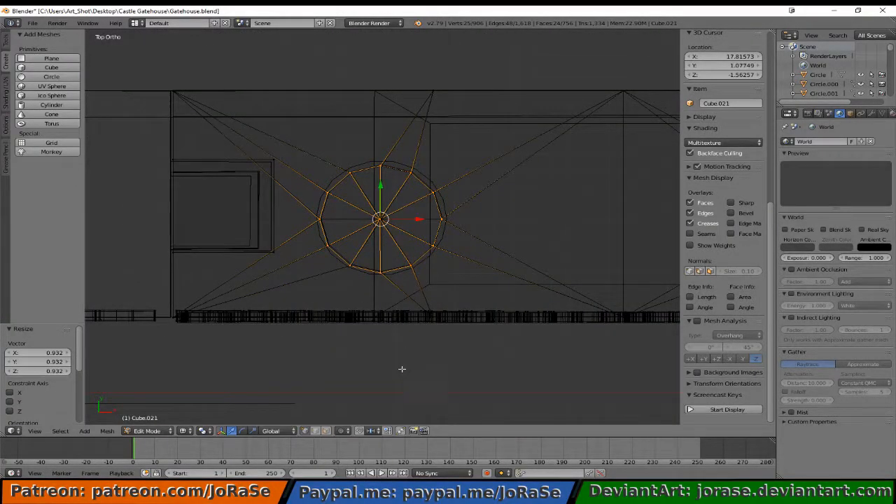
- Nudge the selected peg by 0.006 in X and Y, and by 0.008 along Z
middle_click_drag(399, 366, 262, 387)
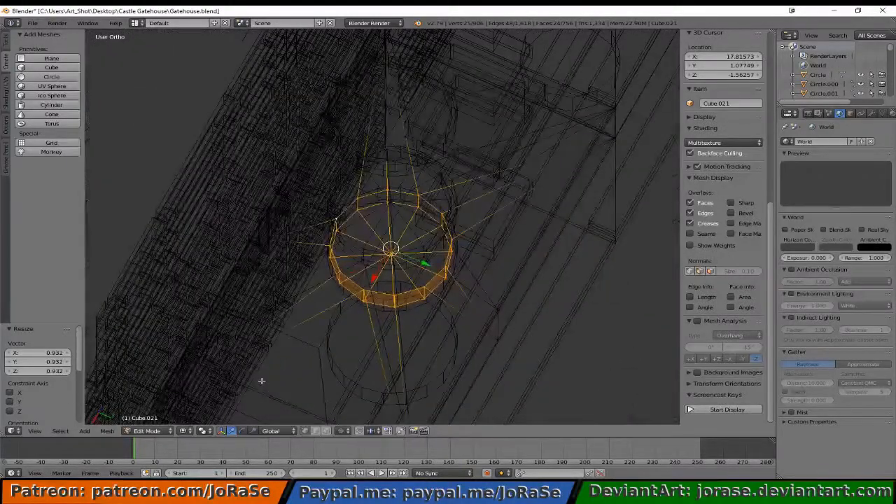
key("KP_7")
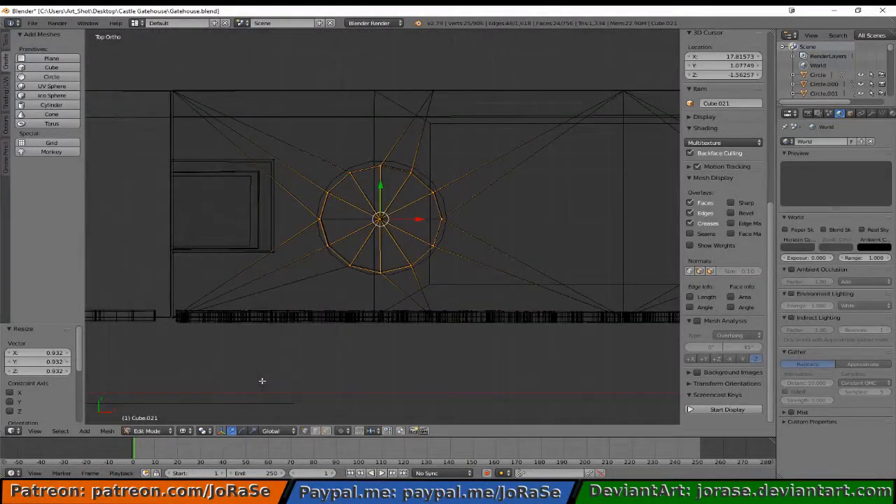
key("g")
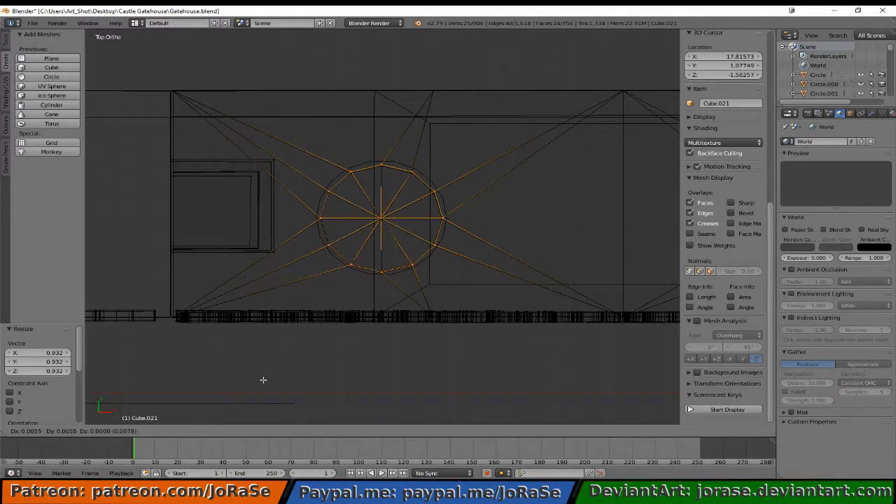
left_click(263, 380)
middle_click_drag(304, 423, 252, 271)
key("KP_1")
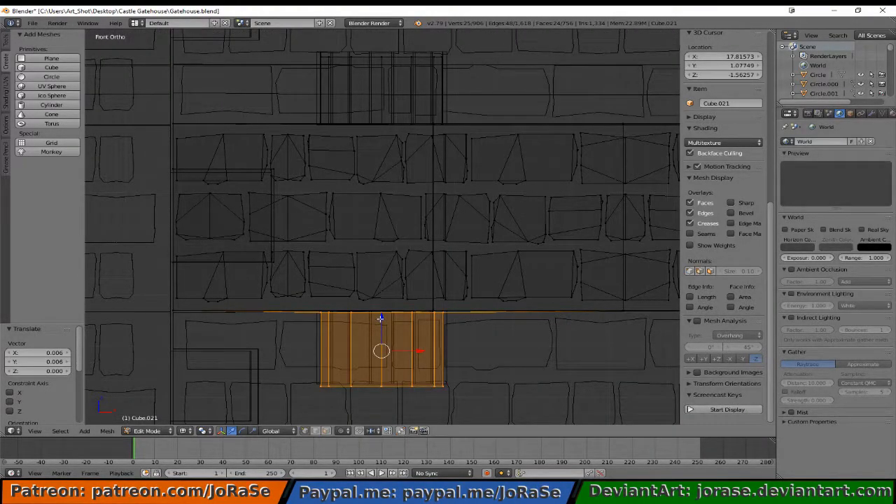
key("g")
key("z")
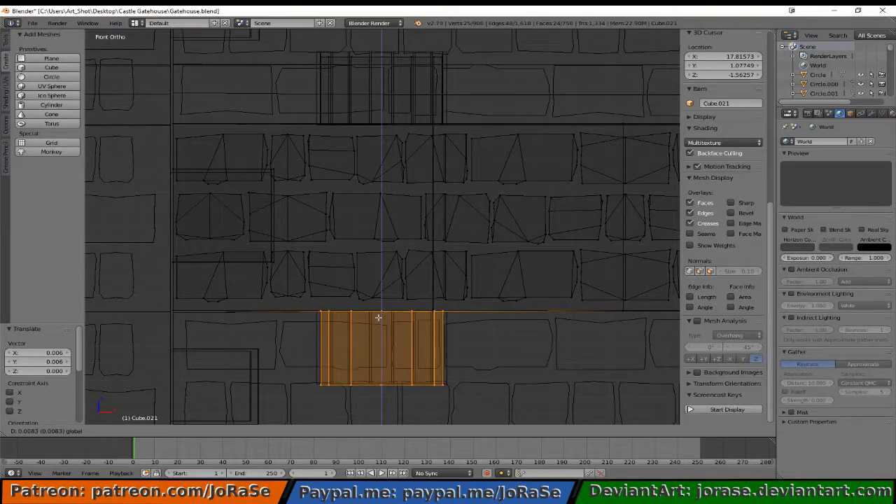
left_click(378, 317)
- Deselect the peg's base ring and raise its lower end slightly along Z to shorten the peg
key("b")
left_click_drag(310, 303, 410, 333)
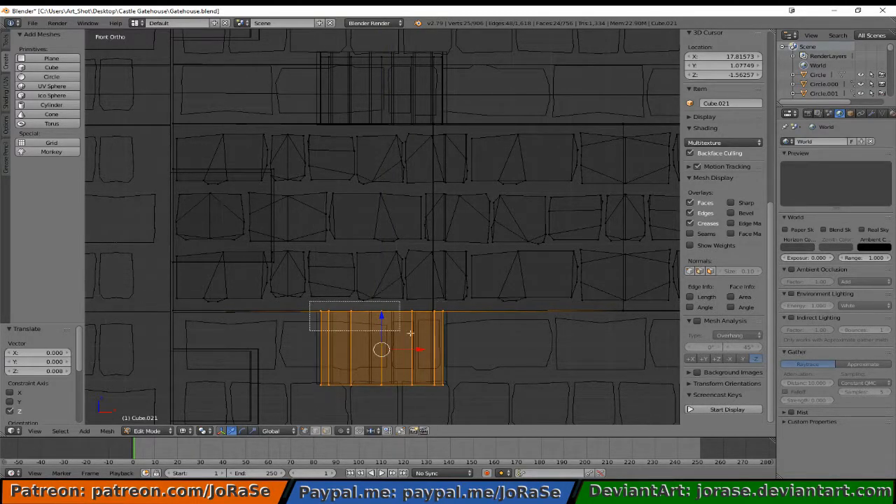
middle_click_drag(411, 333, 412, 335)
key("g")
key("z")
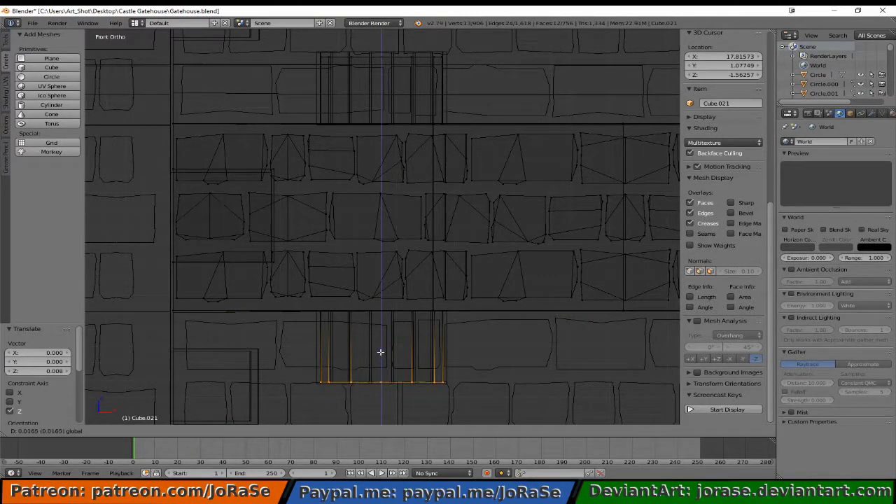
left_click(375, 352)
- Isolate the edited block by hiding all other objects, and examine its pegs and recess in solid shading
key("Tab")
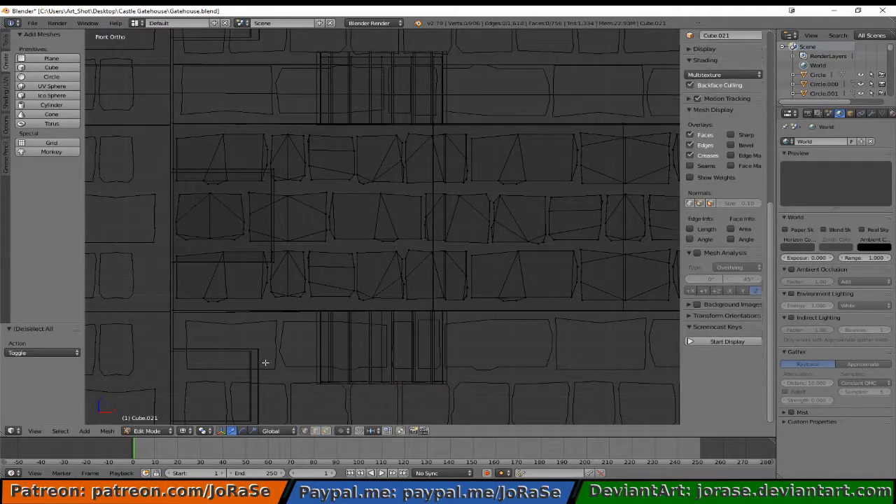
scroll(275, 365, "down", 4)
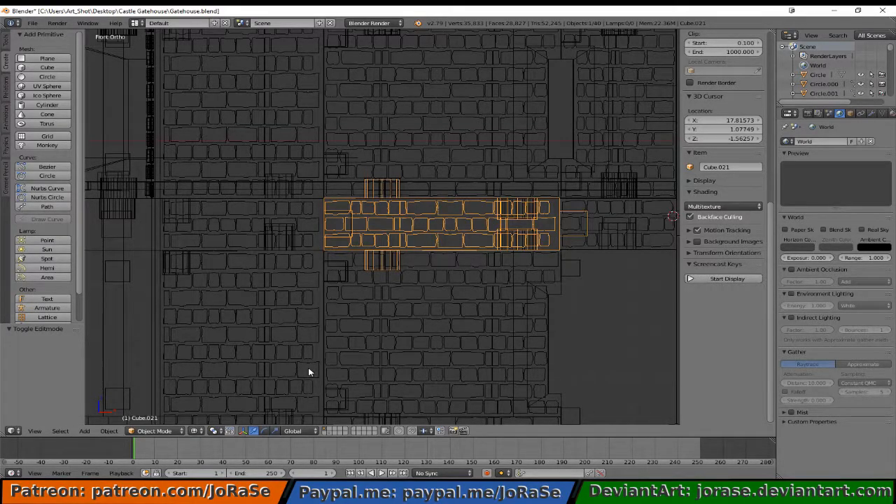
key("ctrl+i")
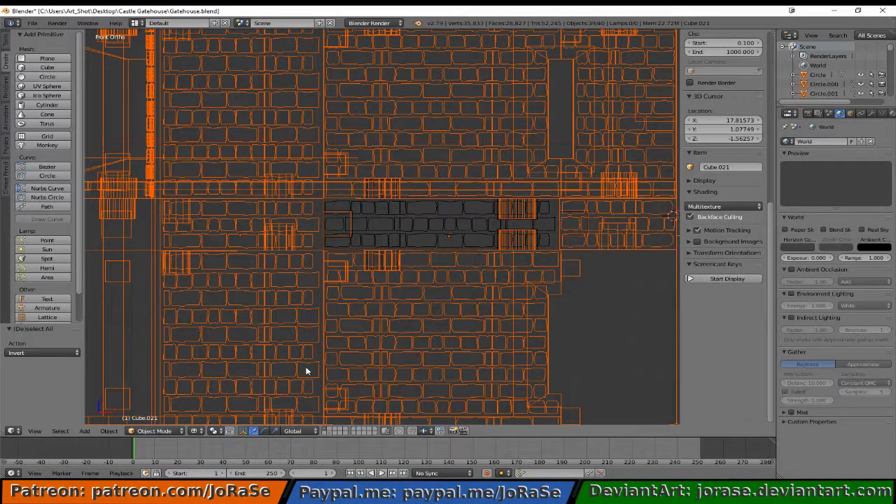
key("h")
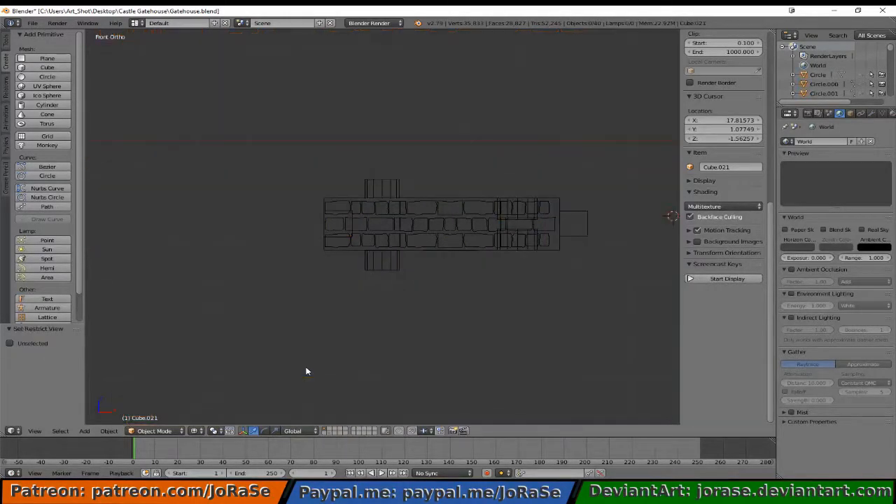
right_click(405, 240)
key("Tab")
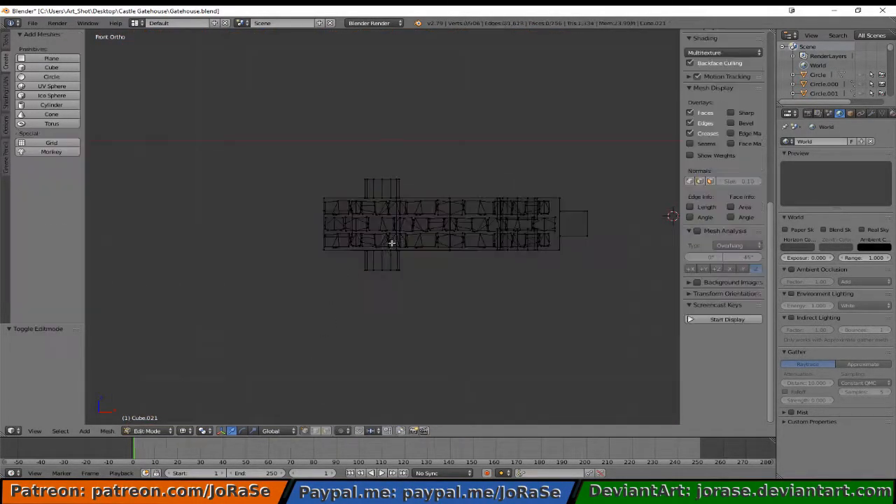
key("z")
mouse_move(388, 259)
middle_mouse_down()
mouse_move(332, 202)
mouse_move(378, 261)
mouse_move(398, 254)
mouse_move(348, 260)
mouse_move(390, 252)
mouse_move(486, 332)
mouse_move(487, 297)
middle_mouse_up()
scroll(406, 250, "up", 6)
scroll(487, 330, "down", 3)
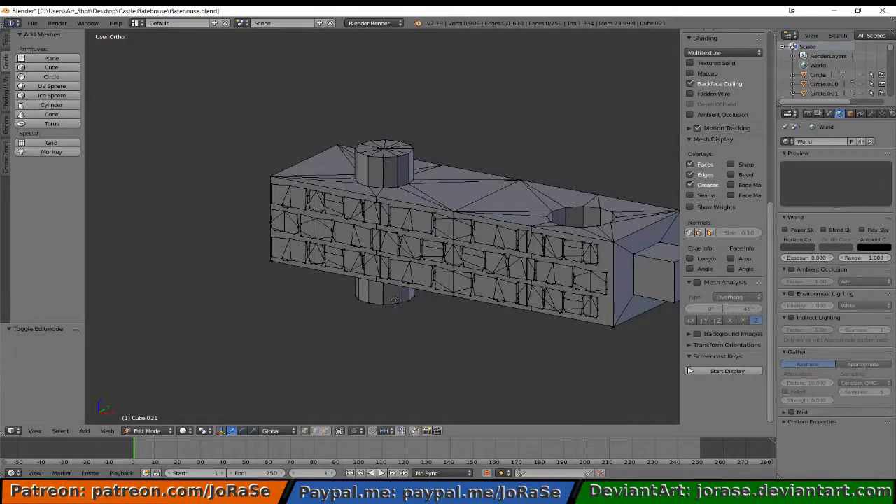
- Unhide all objects and open the large wall section beside the arch, Cube.024, for mesh editing
key("Tab")
scroll(391, 305, "up", 5)
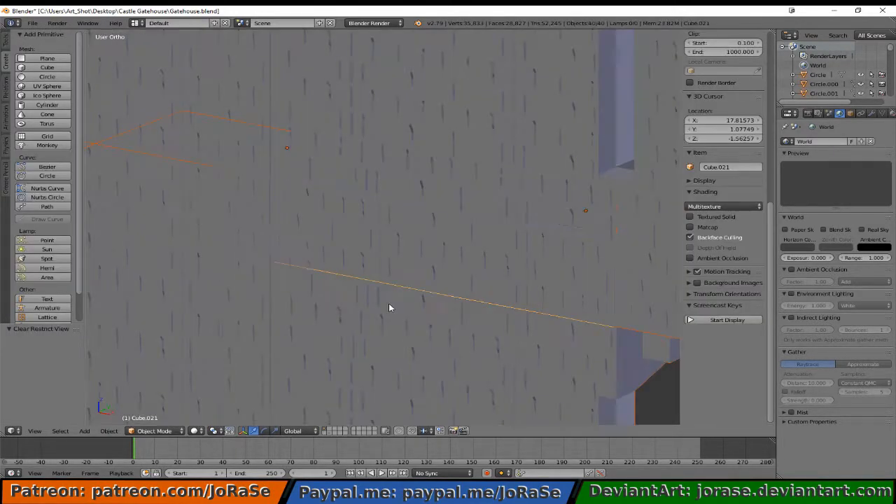
key("alt+h")
middle_click_drag(416, 303, 435, 292)
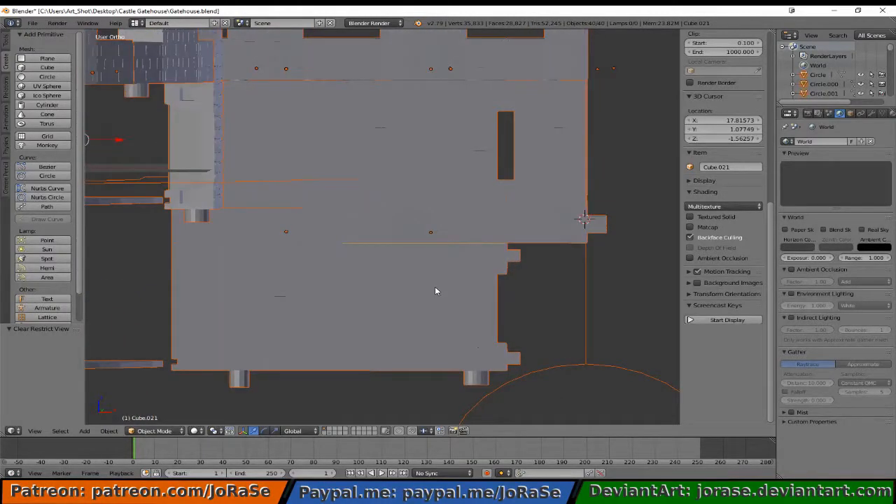
right_click(435, 288)
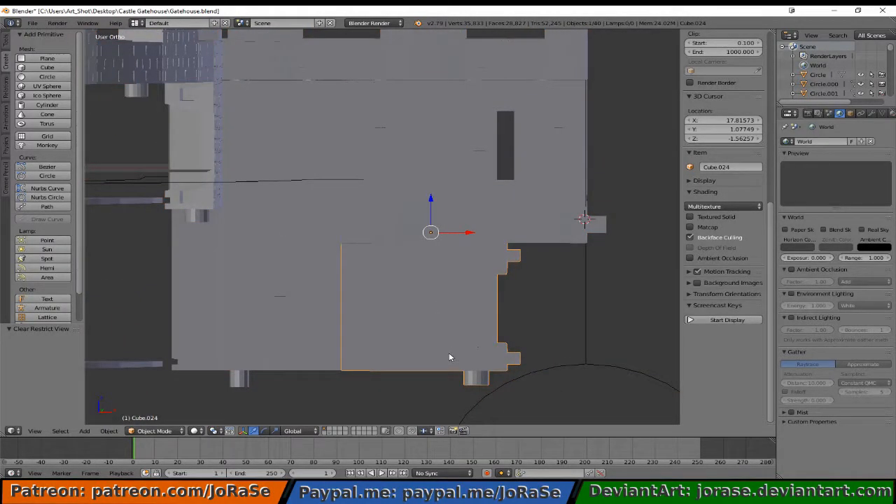
key("Tab")
- Select all vertices of the peg under the wall section's lower corner, using wireframe display in front view
middle_click_drag(452, 350, 426, 265, "shift")
scroll(431, 299, "up", 5)
middle_click_drag(437, 337, 287, 227, "shift")
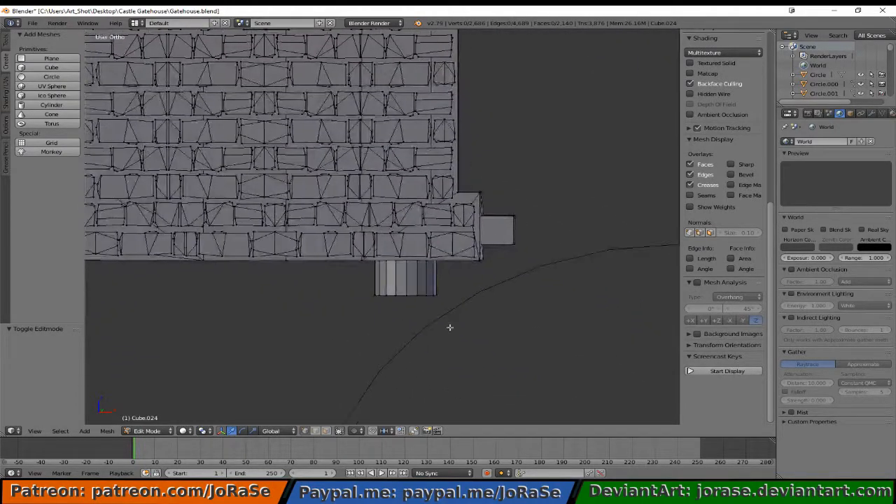
key("KP_3")
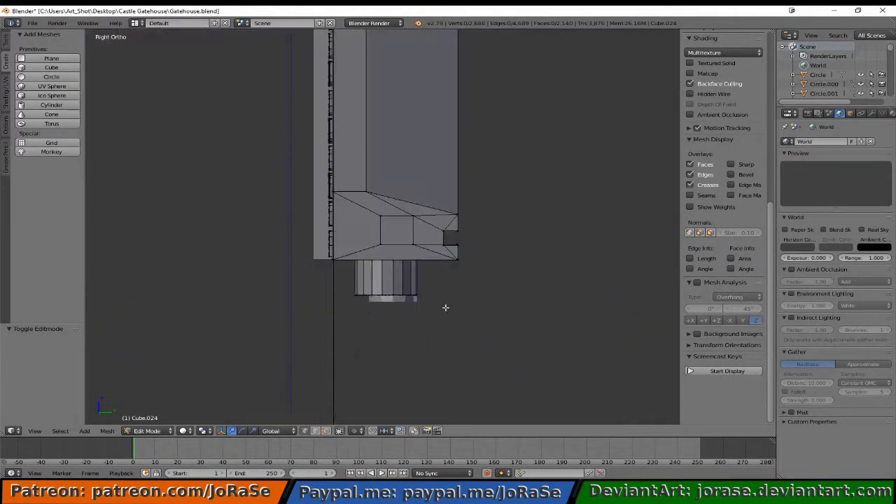
key("KP_1")
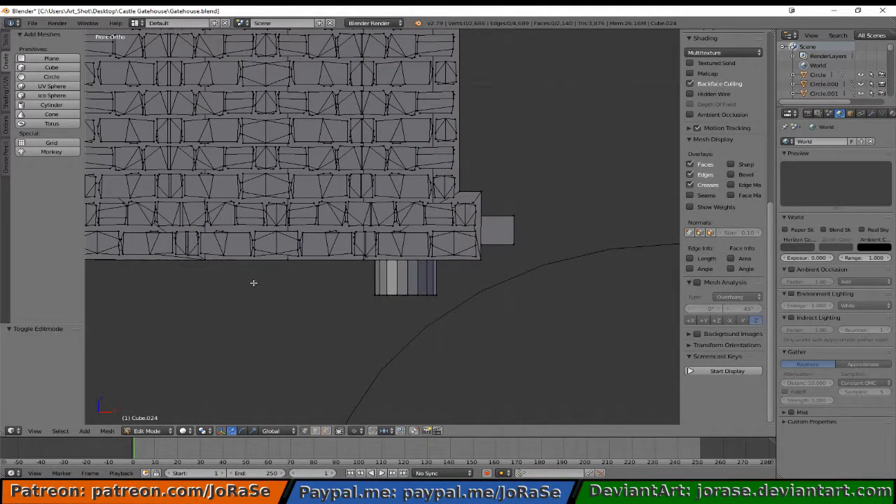
key("z")
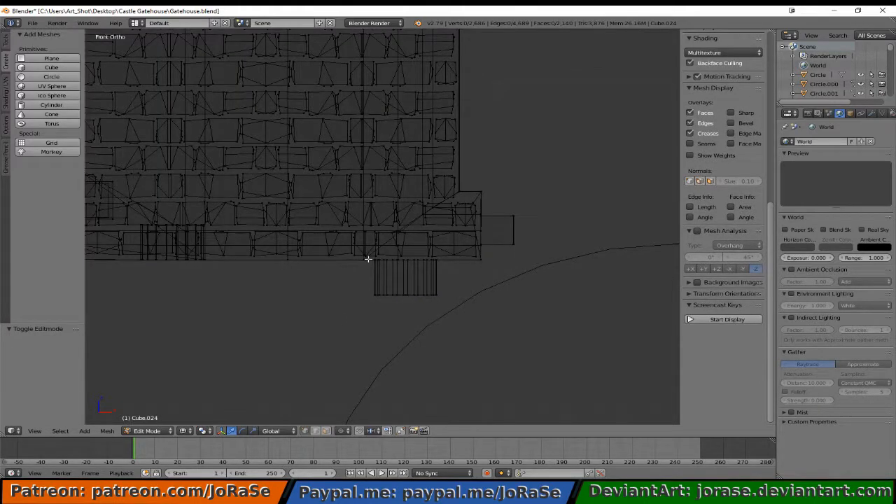
key("b")
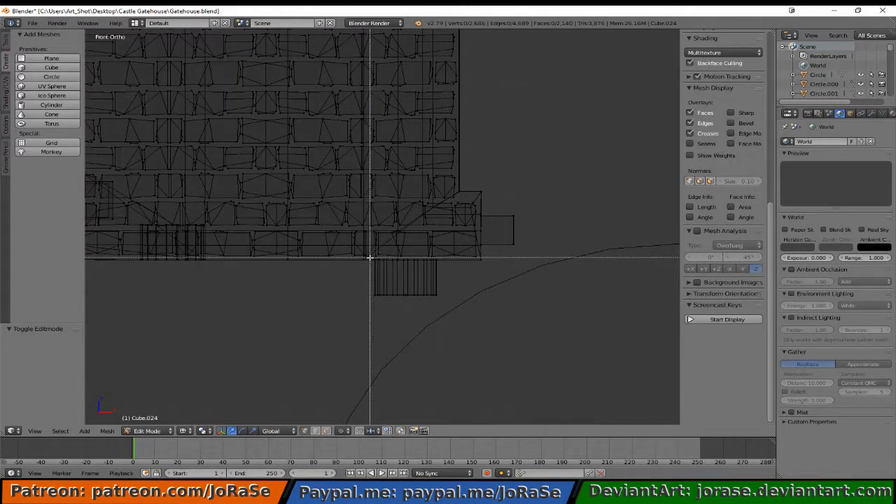
left_click_drag(371, 257, 444, 300)
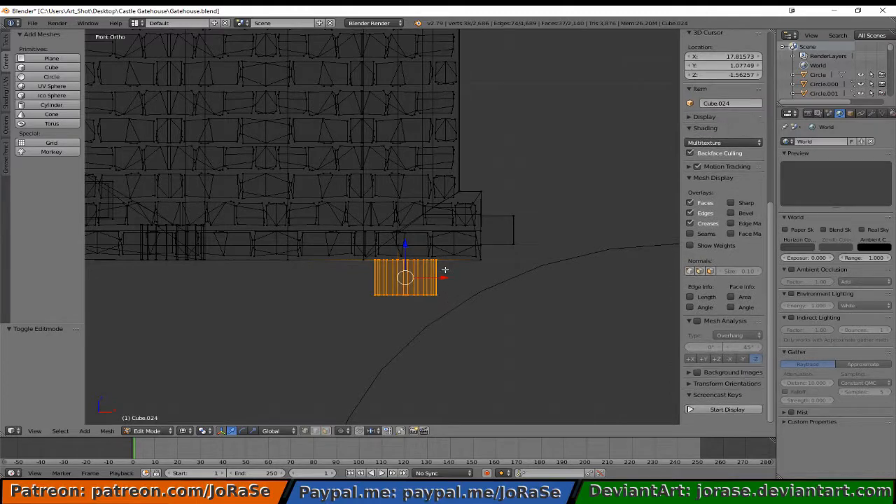
- Deselect the stray vertex beyond the peg's ring and move the peg about -0.392 along X
middle_click_drag(444, 266, 441, 343)
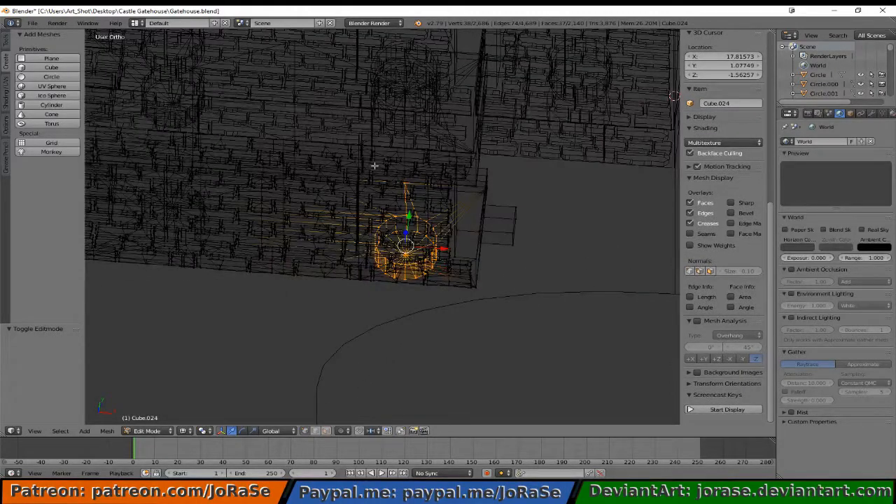
key("b")
left_click_drag(374, 166, 423, 196)
key("g")
key("x")
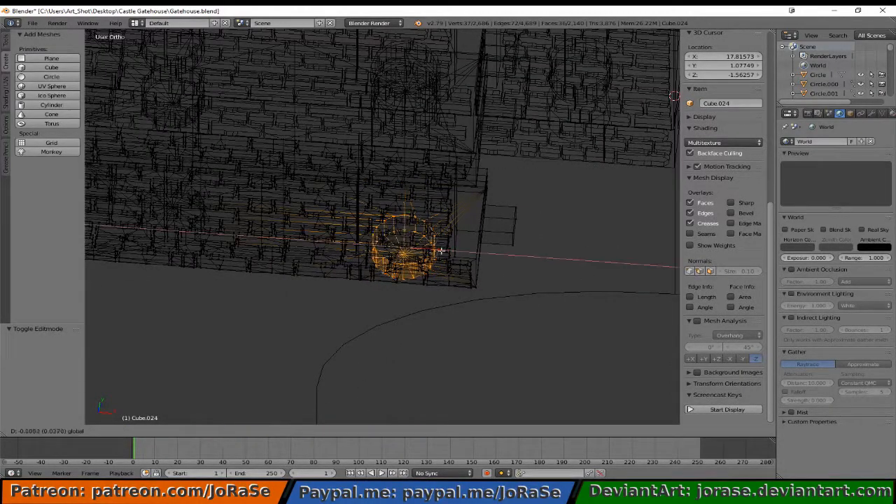
left_click(408, 252)
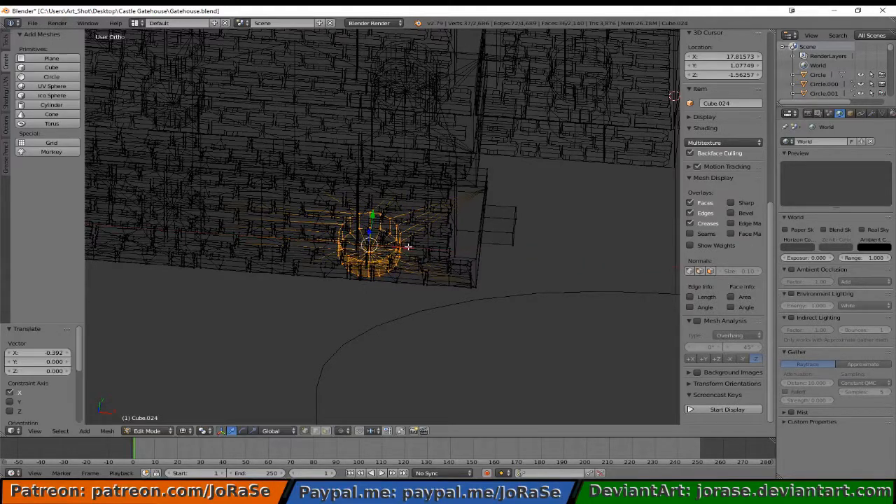
- Shift the peg under the wall section about -0.485 further along X in front view
key("KP_1")
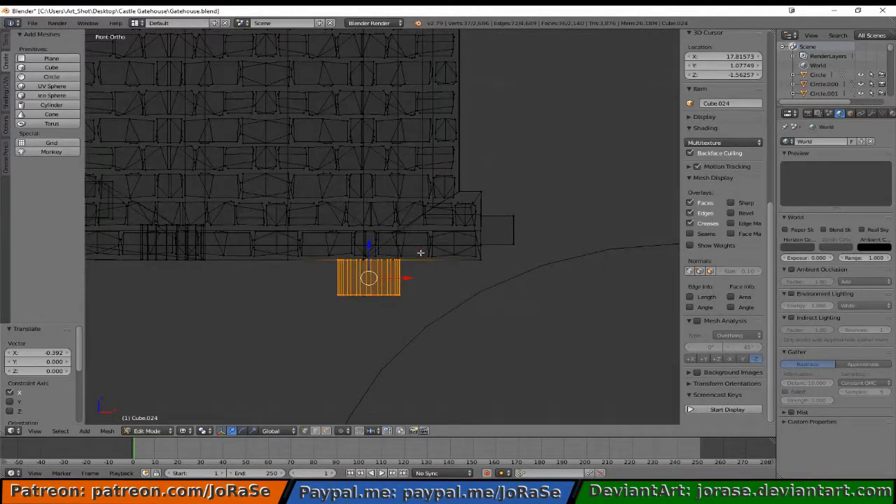
key("g")
key("x")
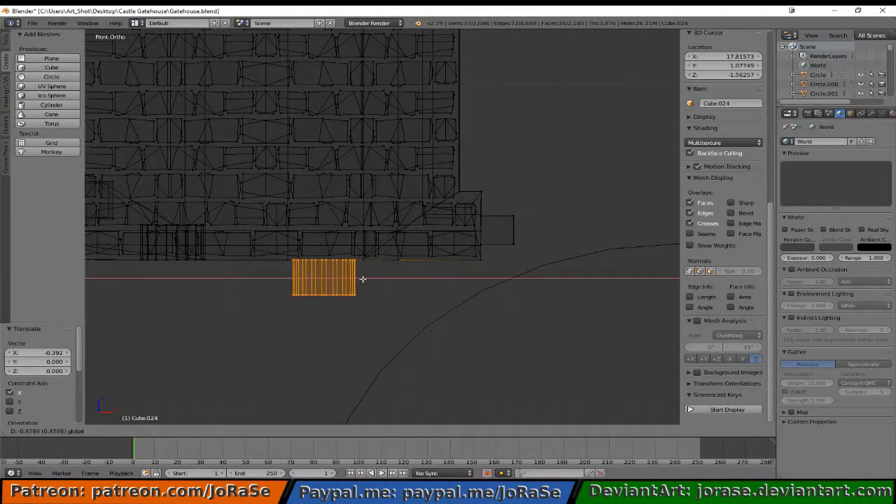
left_click(362, 278)
- Check the peg's position from below in solid shading and move it another -0.189 or so along X
middle_click_drag(464, 150, 458, 207)
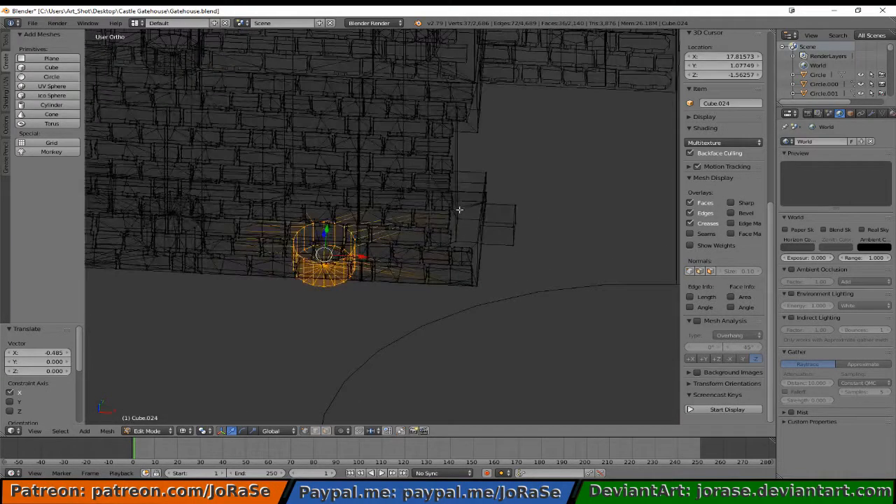
key("z")
mouse_move(459, 262)
middle_mouse_down()
mouse_move(464, 244)
mouse_move(370, 258)
middle_mouse_up()
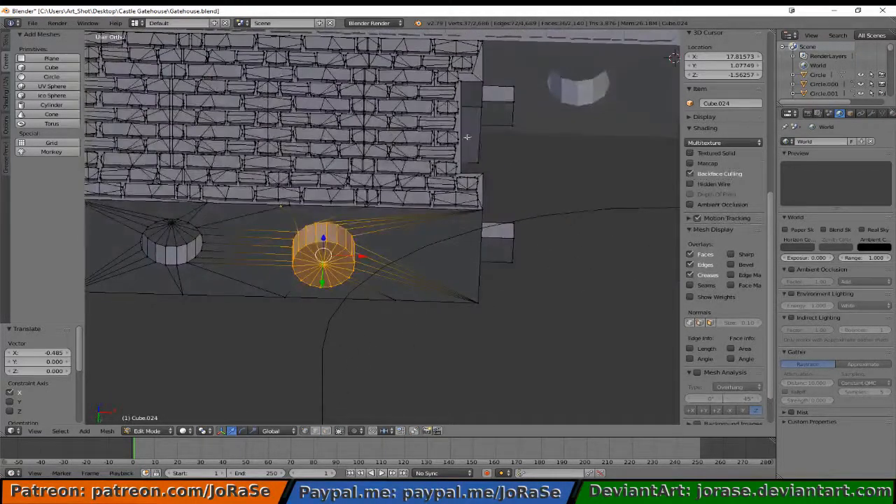
key("g")
key("x")
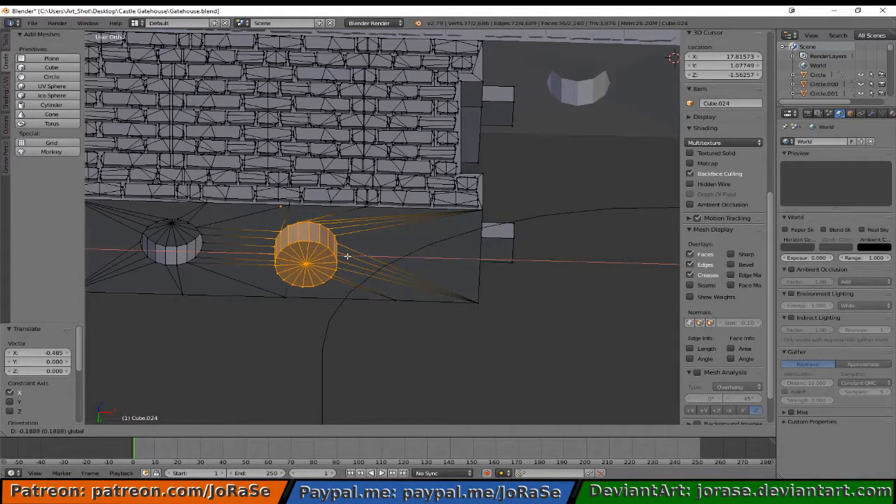
left_click(347, 256)
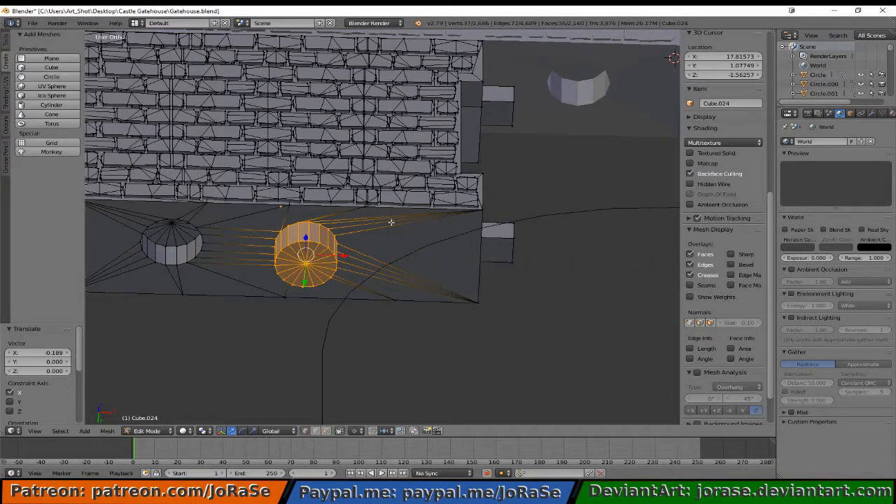
- Check the shifted peg in front view, clear the selection and finish mesh editing of the wall section
key("KP_3")
key("KP_1")
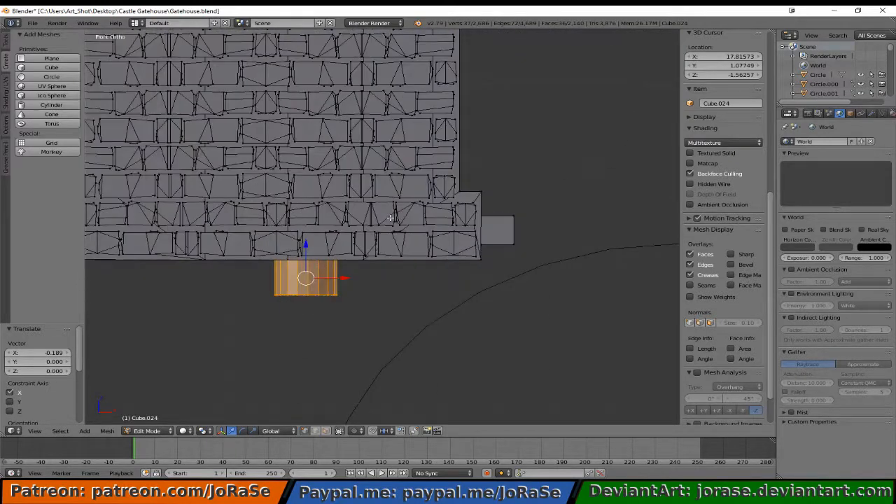
scroll(425, 196, "down", 5)
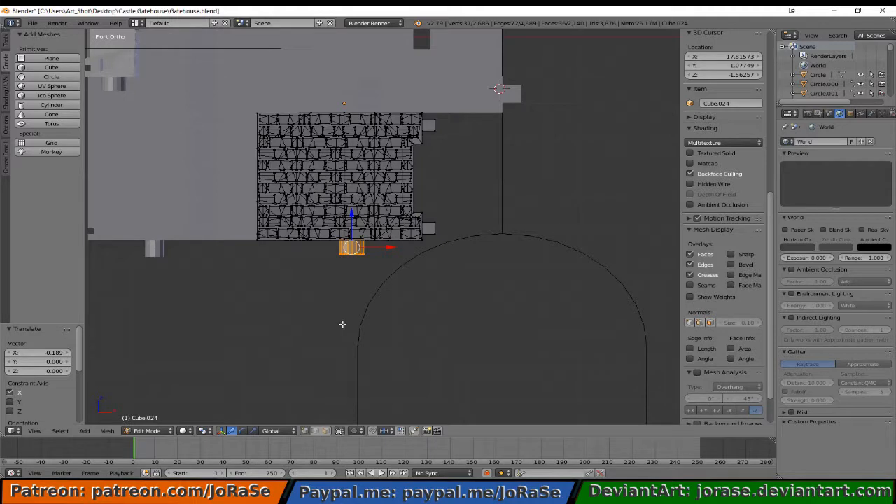
key("a")
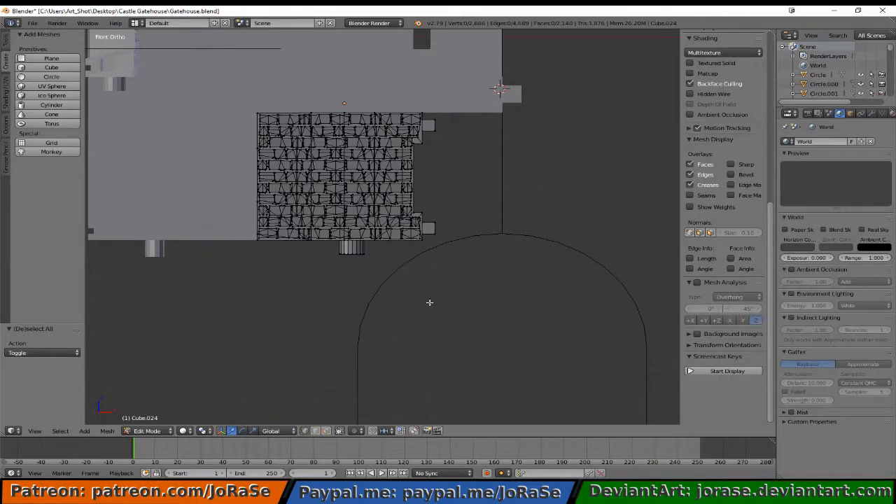
key("Tab")
scroll(430, 302, "down", 2)
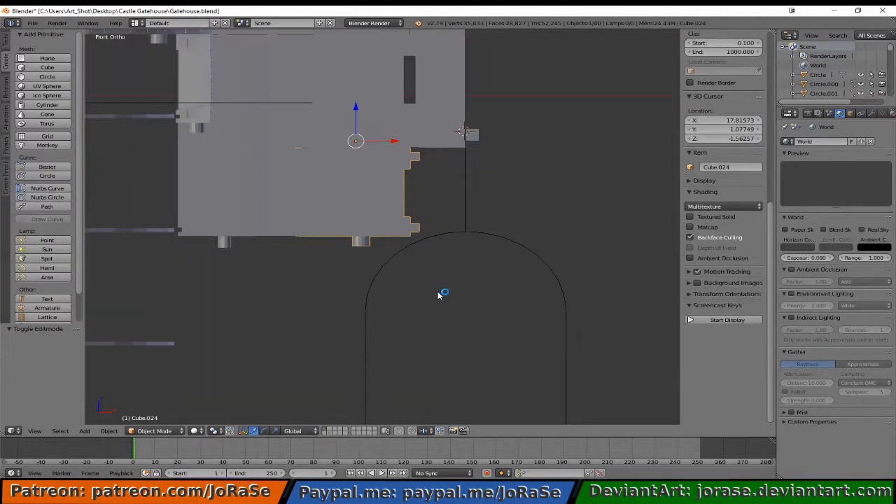
mouse_move(439, 295)
middle_mouse_down()
mouse_move(421, 328)
mouse_move(429, 352)
mouse_move(441, 333)
mouse_move(388, 302)
mouse_move(440, 304)
middle_mouse_up()
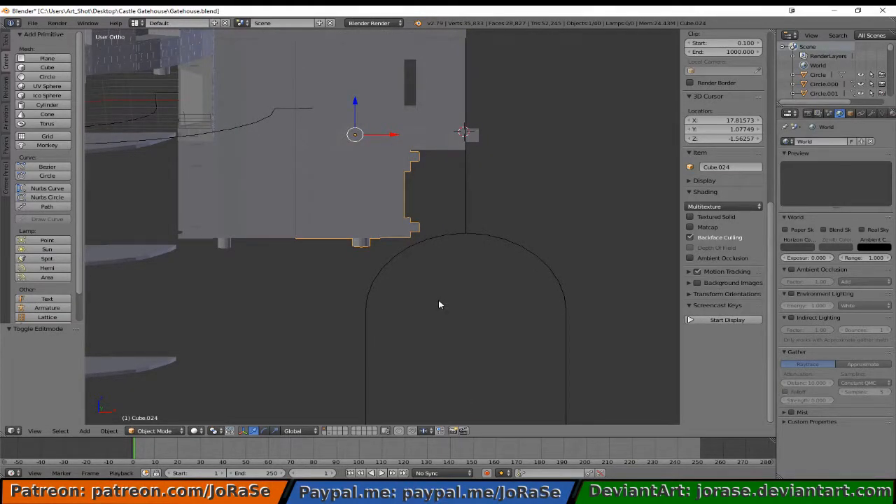
- Duplicate the narrow wall section Cube.019 and lower the copy about 4.921 along Z, into the gap above the arch
right_click(428, 95)
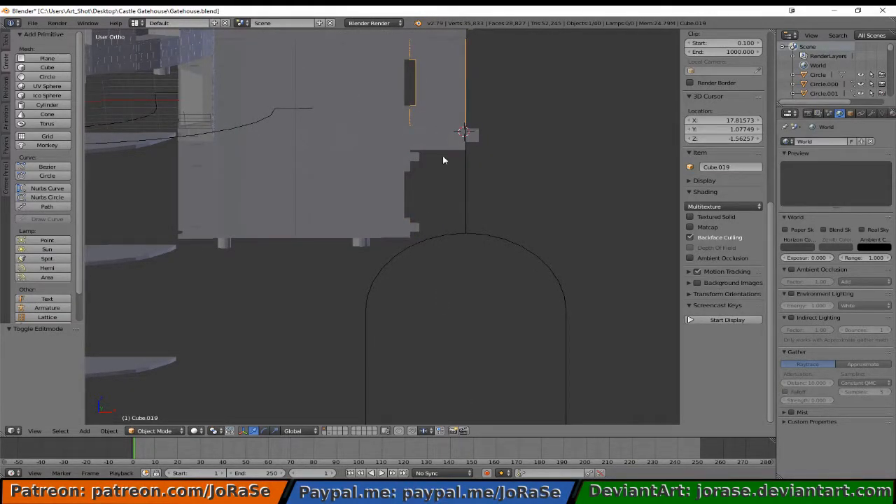
key("shift+d")
right_click(450, 281)
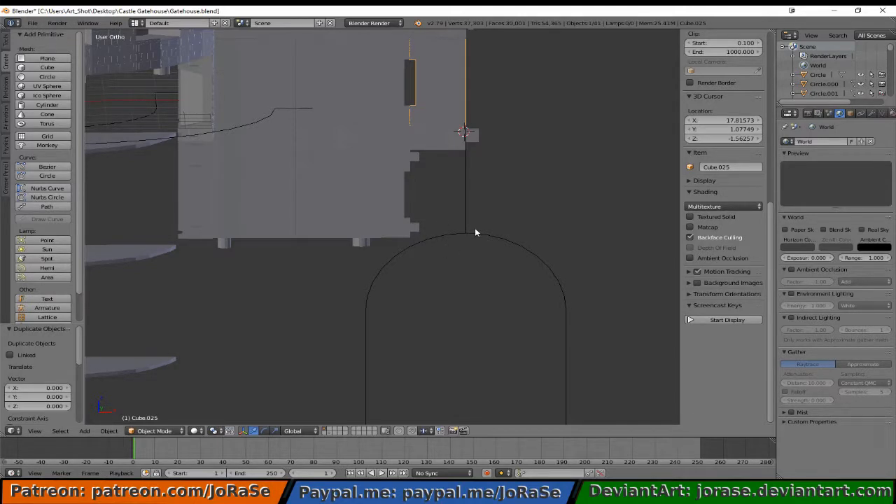
middle_click_drag(477, 209, 448, 119)
left_click_drag(443, 56, 462, 131)
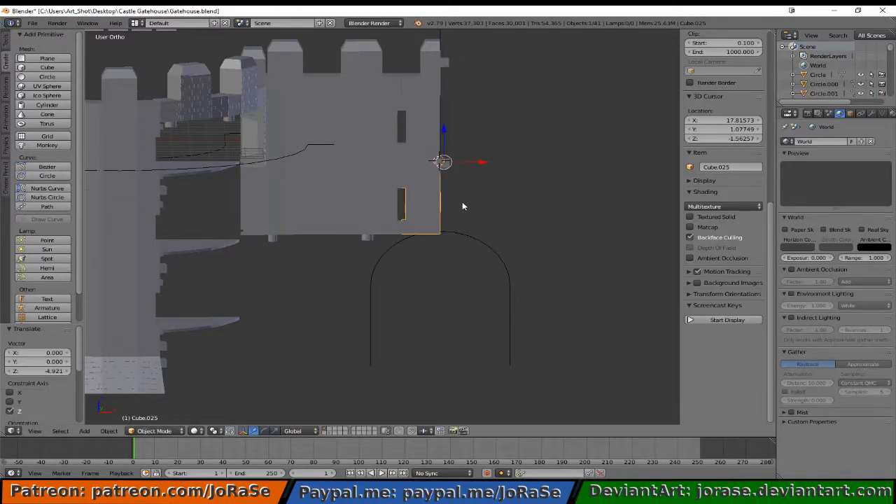
- Fine-tune the duplicated section's height in wireframe front view by moving it about -0.030 along Z
key("KP_3")
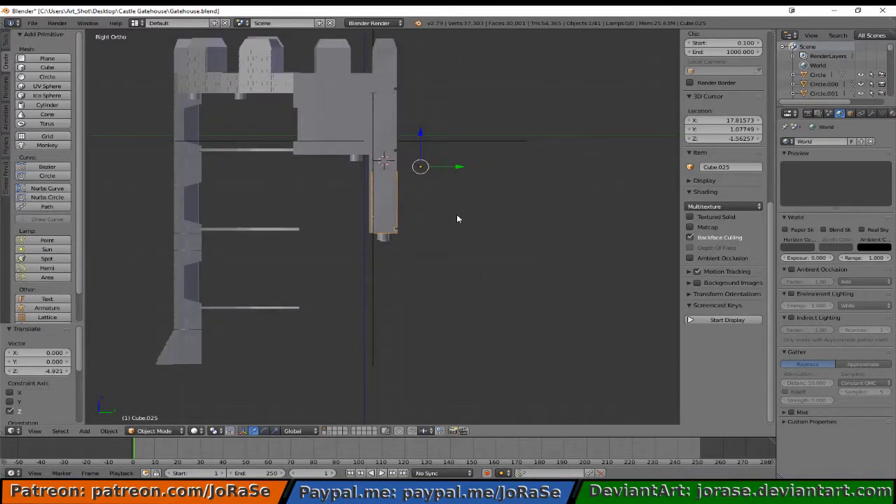
key("KP_1")
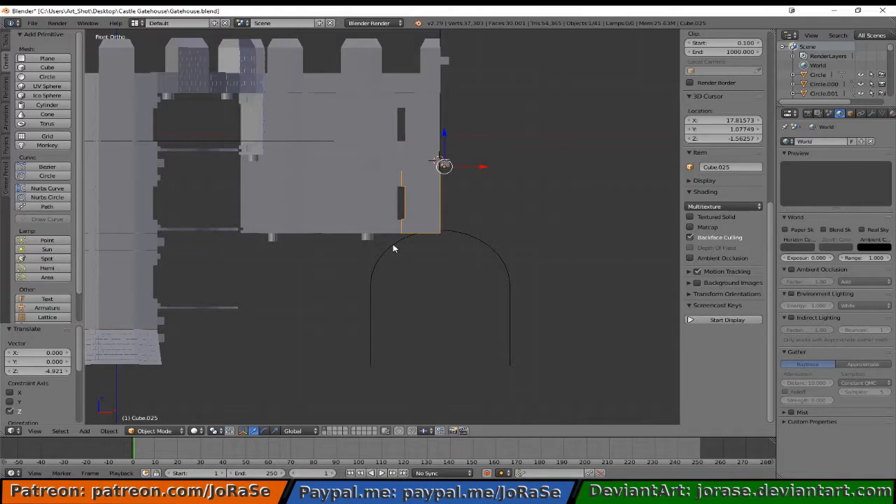
scroll(413, 248, "up", 4)
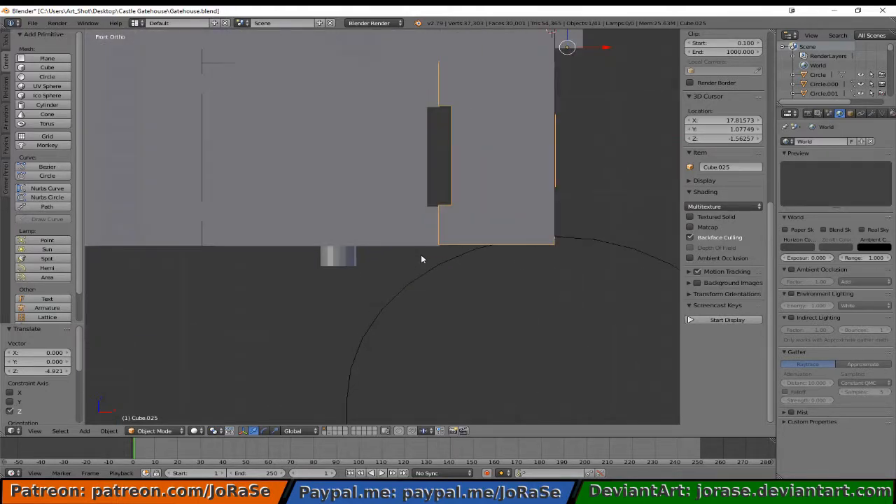
scroll(509, 239, "up", 1)
middle_click_drag(509, 239, 479, 310, "shift")
key("z")
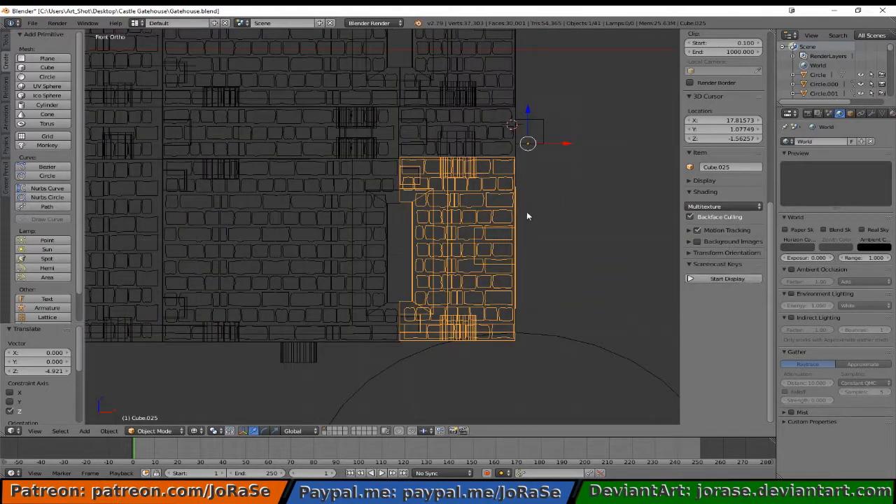
key("g")
key("z")
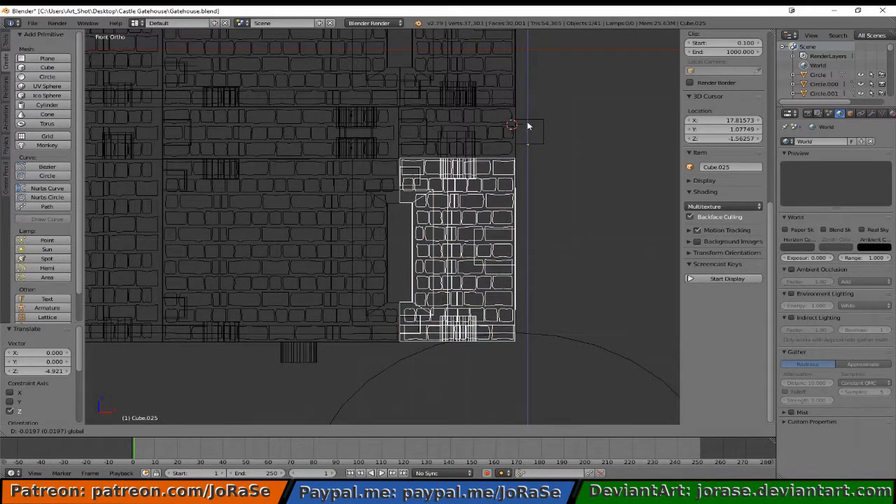
left_click(527, 122)
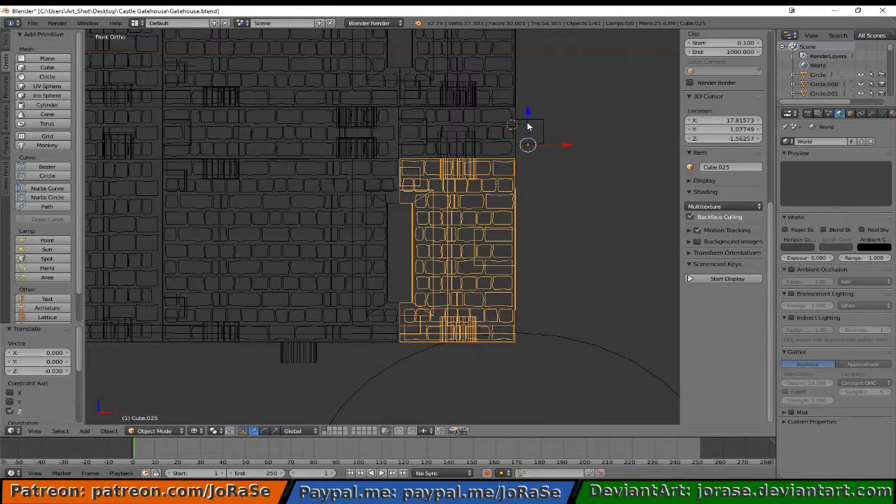
- Open the duplicated section, Cube.025, for mesh editing and deselect all its vertices, using wireframe display
scroll(541, 183, "up", 3)
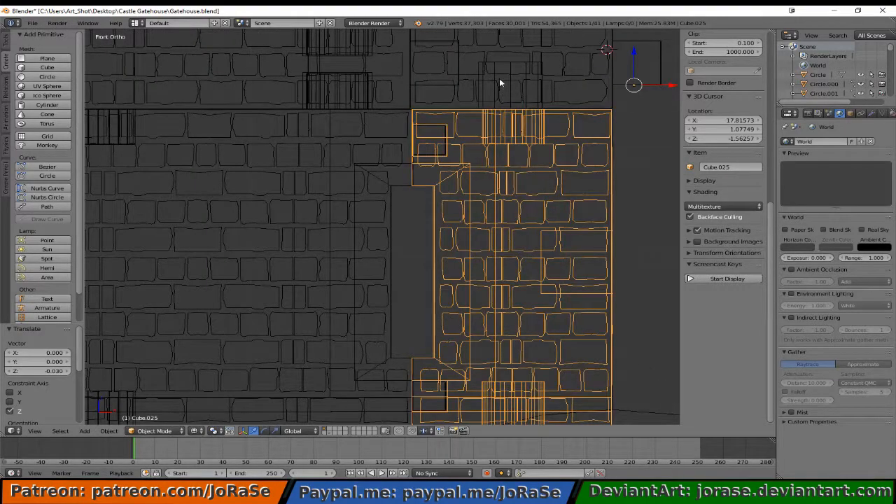
mouse_move(516, 120)
middle_mouse_down("shift")
mouse_move(486, 223)
mouse_move(449, 176)
mouse_move(440, 212)
middle_mouse_up("shift")
key("Tab")
key("z")
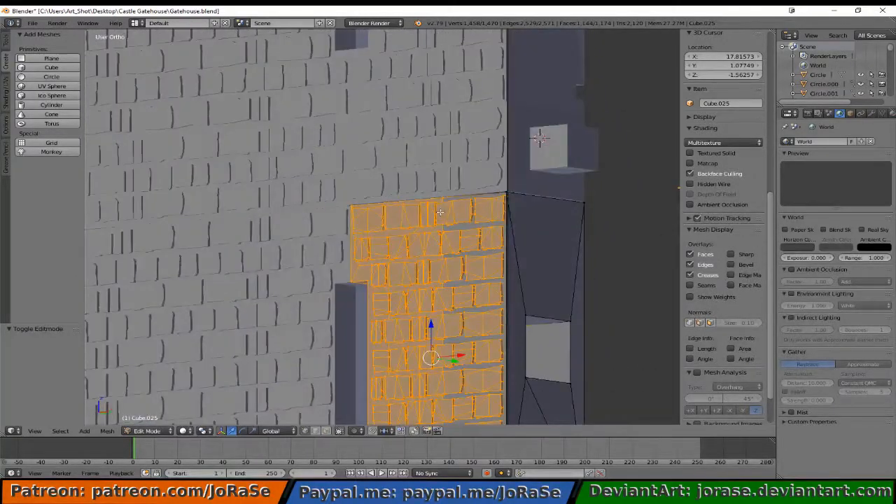
key("a")
key("z")
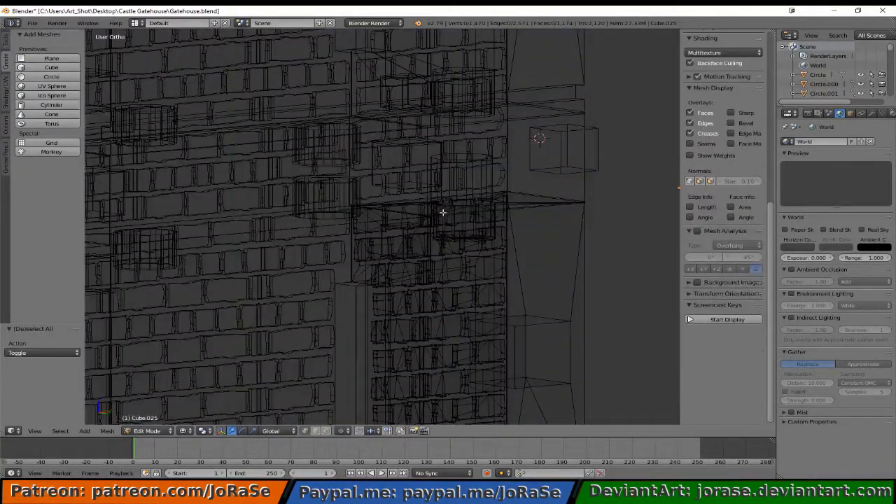
- Select the floor ring and centre vertex of the round recess in the top of the duplicated section
mouse_move(444, 212)
middle_mouse_down()
mouse_move(376, 210)
mouse_move(380, 242)
mouse_move(362, 264)
mouse_move(362, 248)
mouse_move(426, 248)
mouse_move(480, 264)
mouse_move(365, 252)
mouse_move(386, 189)
middle_mouse_up()
middle_click_drag(382, 259, 416, 273)
scroll(416, 274, "up", 5)
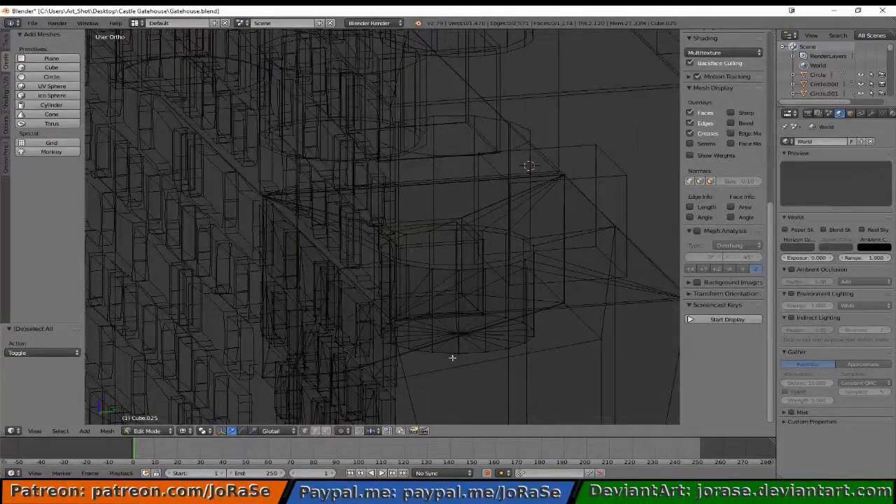
key("l")
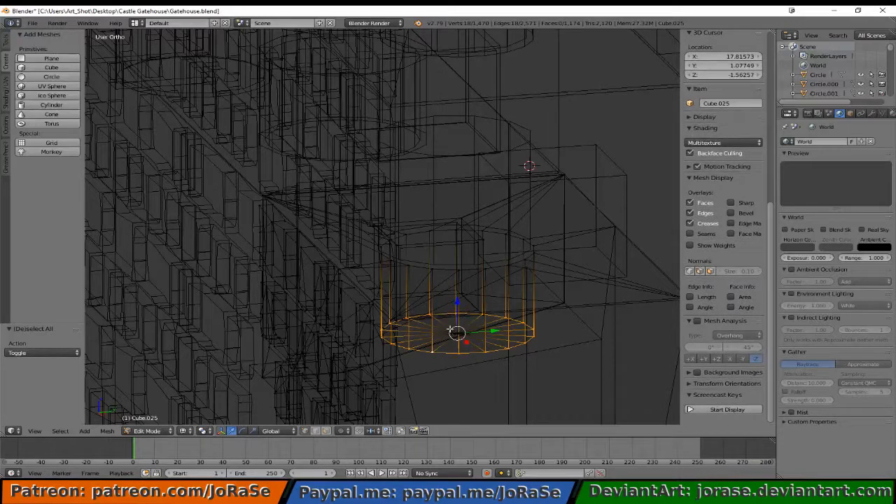
right_click(453, 331, "shift")
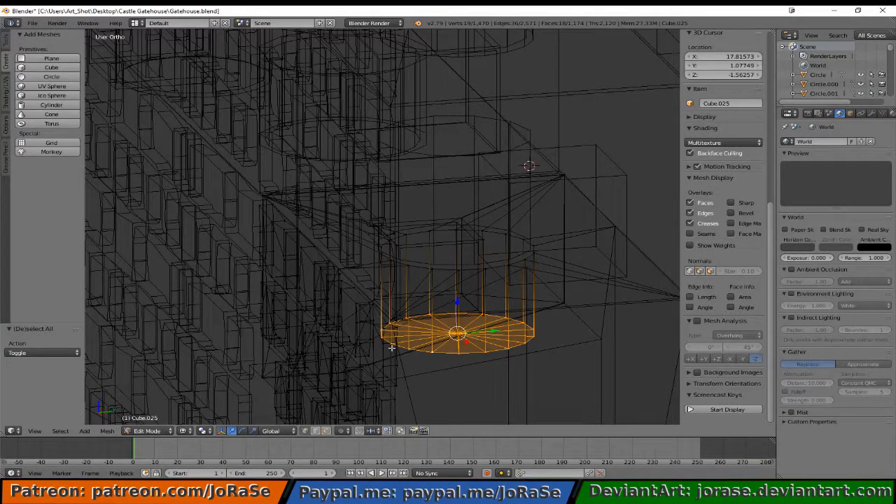
- Raise the selected recess floor about 0.969 along Z in front view, turning the recess into an upward peg
key("KP_1")
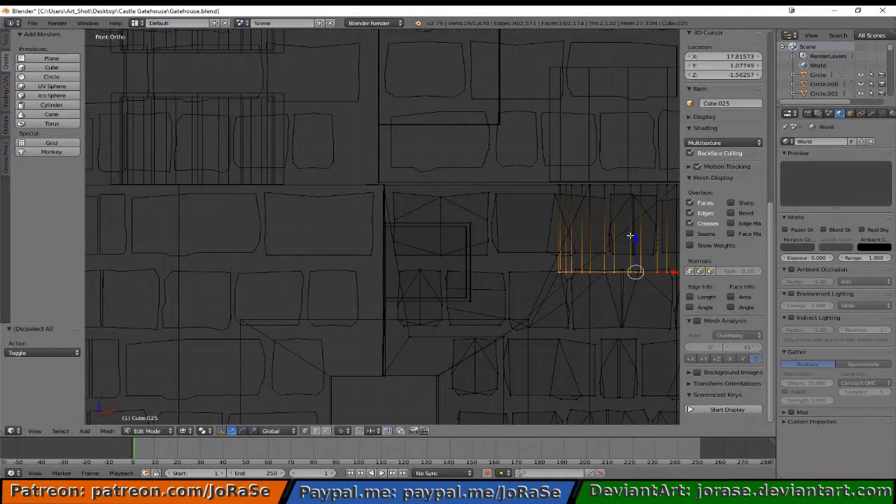
key("g")
key("z")
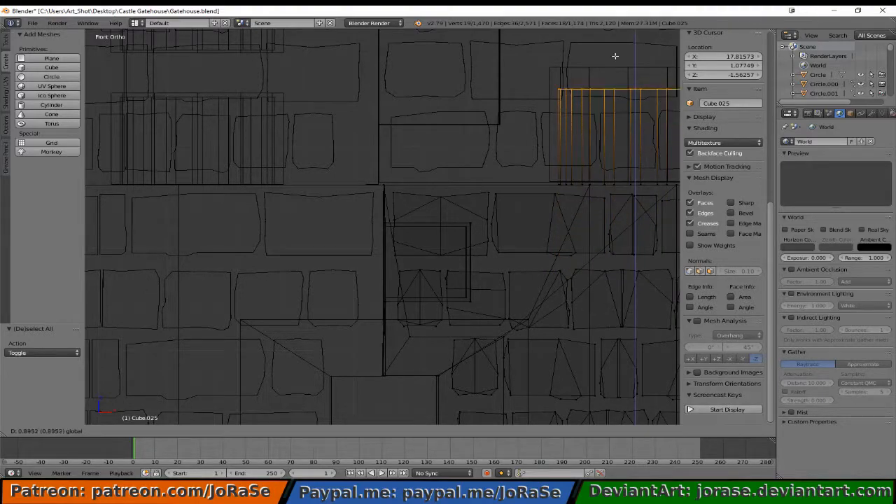
left_click(610, 45)
scroll(539, 158, "down", 3)
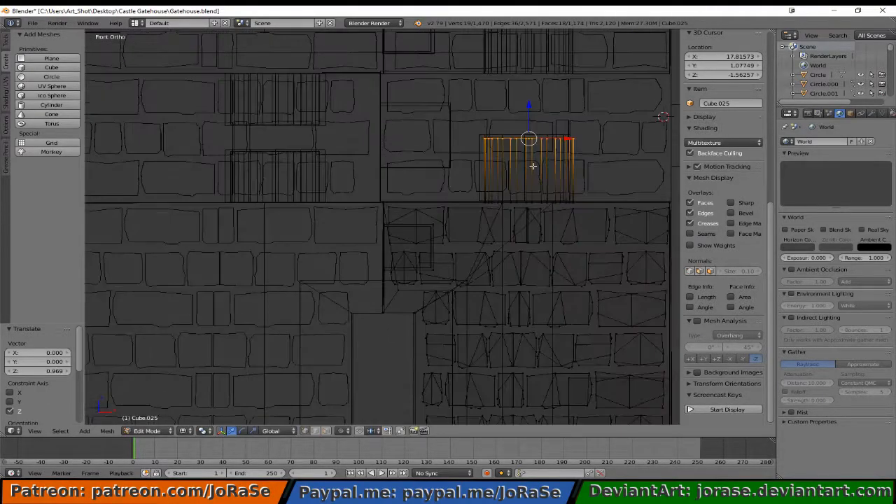
- Grow the selection from the raised cap to the whole peg and inspect it from above
middle_click_drag(533, 166, 463, 280)
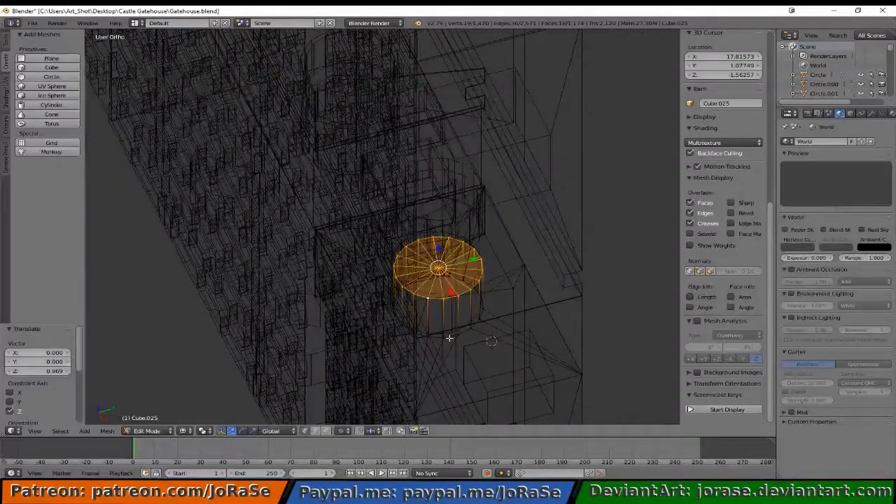
key("ctrl+KP_Add")
middle_click_drag(399, 329, 460, 336)
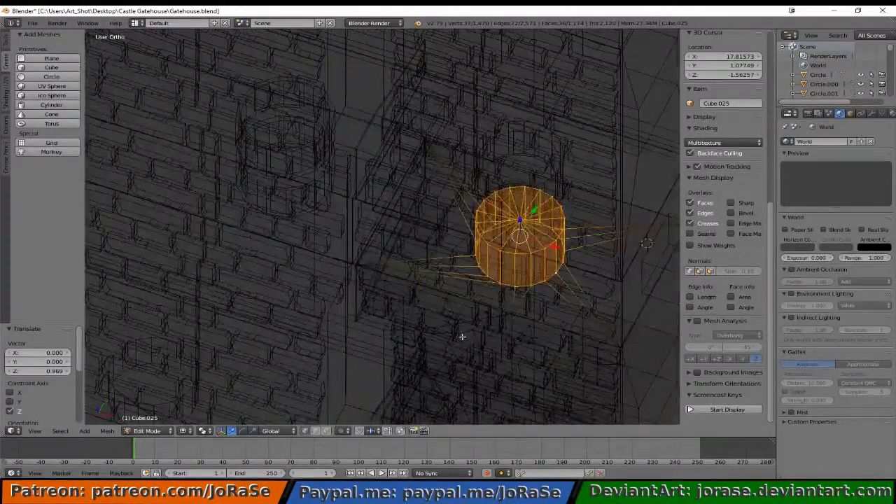
key("KP_7")
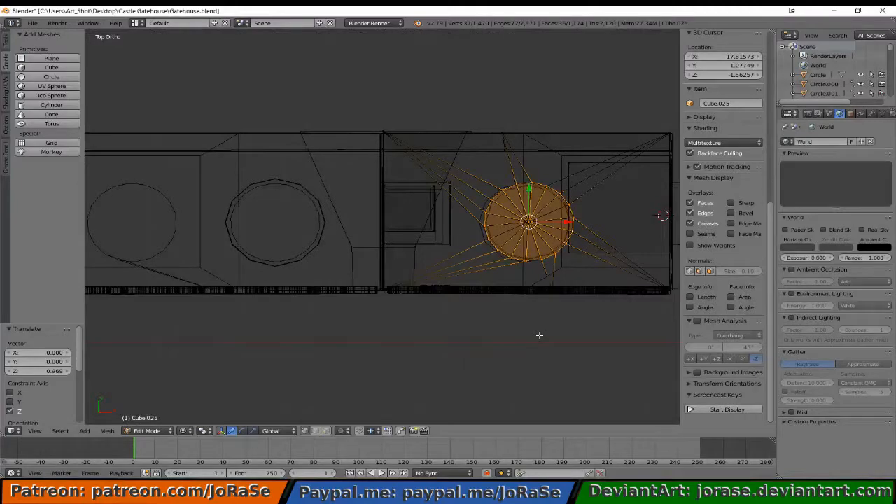
- Shift the selected peg by -0.016 and a further -0.017 along X to centre it in the recess above
left_click_drag(567, 222, 564, 224)
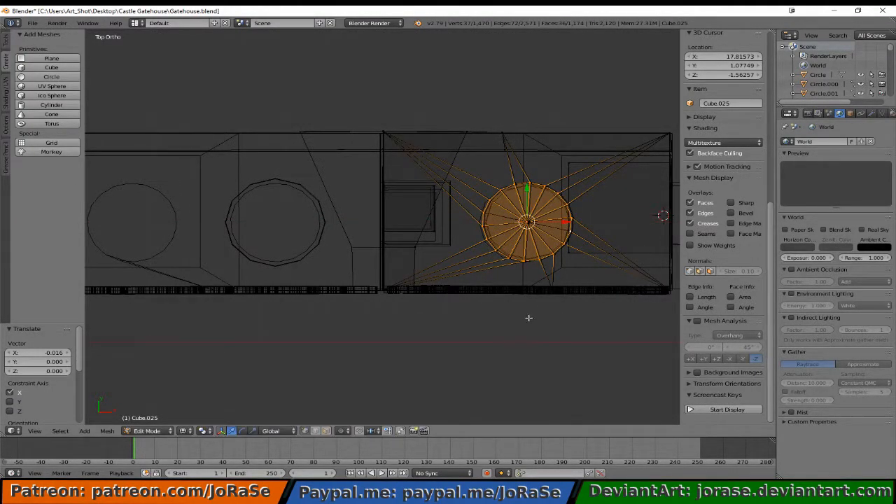
middle_click_drag(530, 315, 533, 246)
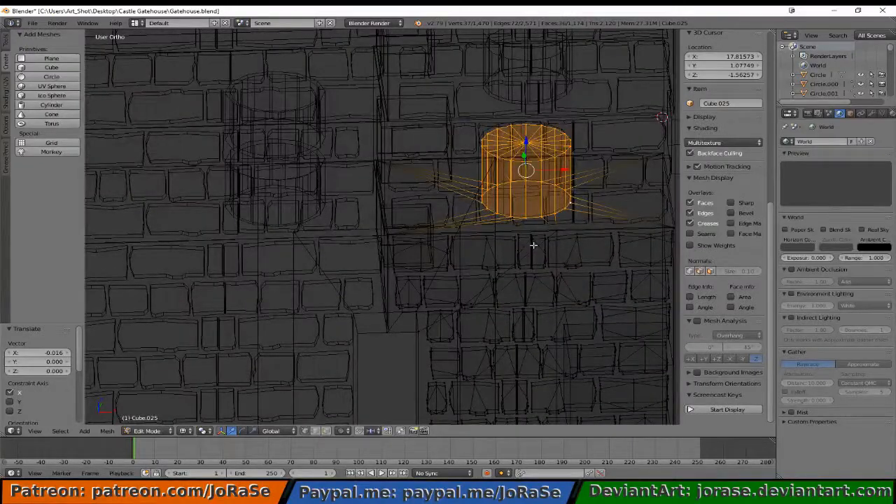
key("KP_1")
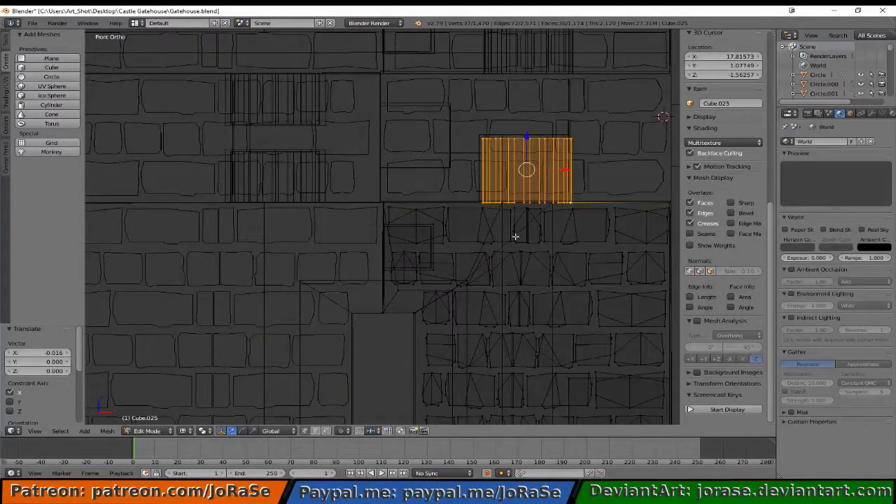
scroll(516, 236, "up", 2)
left_click_drag(627, 144, 623, 145)
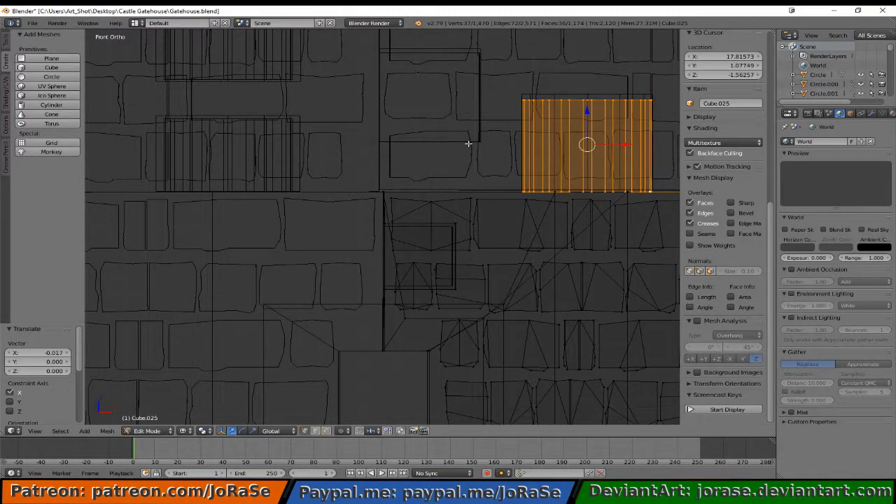
- Scale the selected peg by about 1.049 along Z, and scale it uniformly by about 0.953 for clearance
key("s")
key("z")
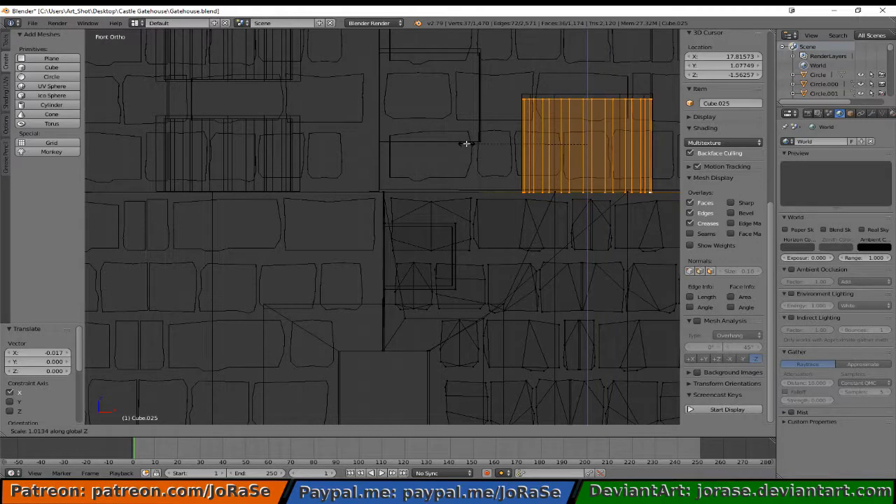
left_click(462, 144)
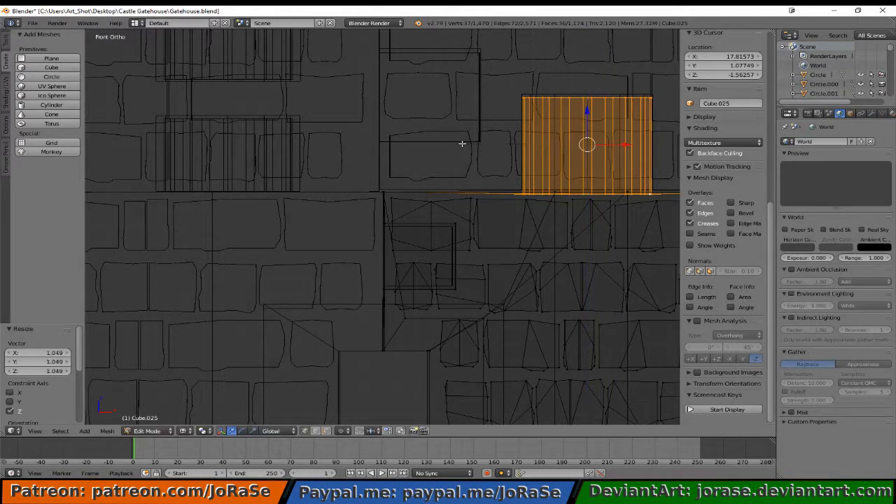
key("s")
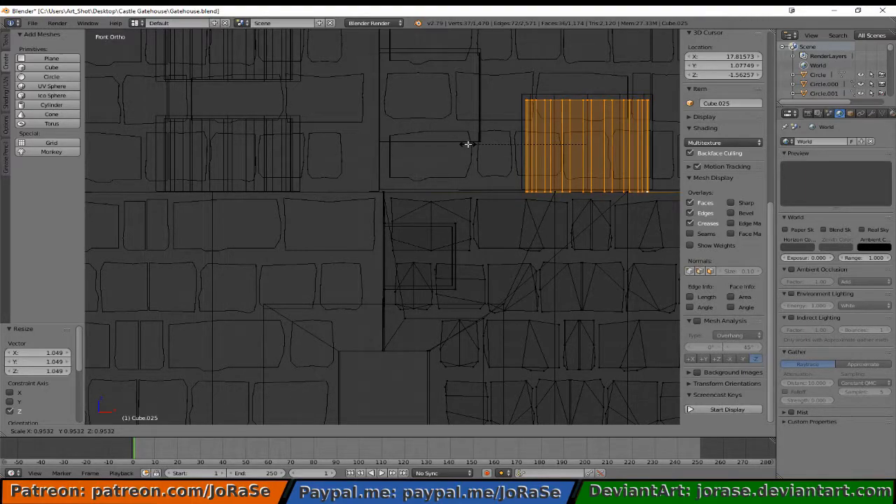
left_click(467, 143)
- Shift the peg about -0.008 along Y in side view to centre it in the recess above
middle_click_drag(485, 126, 482, 229)
key("KP_7")
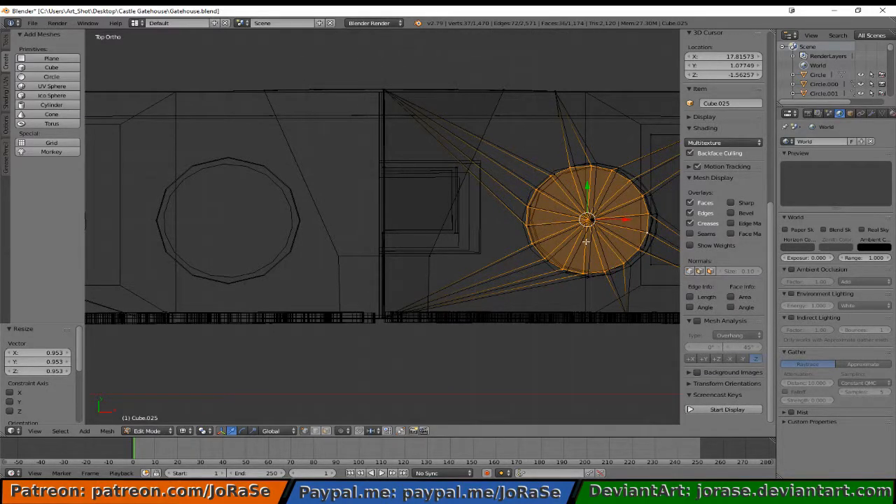
key("KP_3")
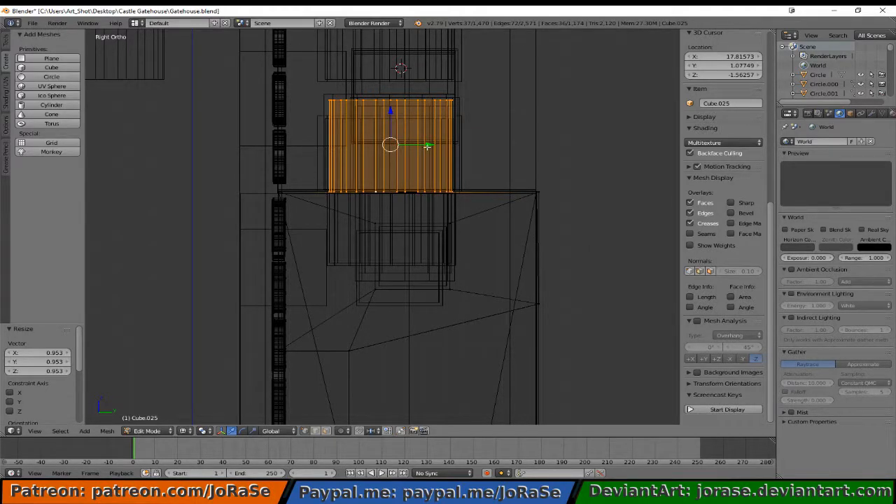
left_click_drag(427, 145, 426, 145)
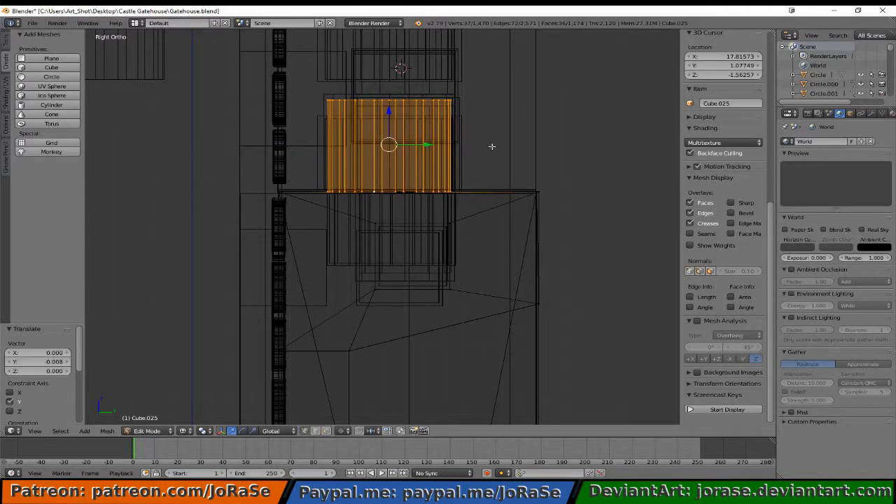
- Fine-tune the peg along X by 0.008 and -0.011, checking it from several views, and leave mesh editing
key("KP_7")
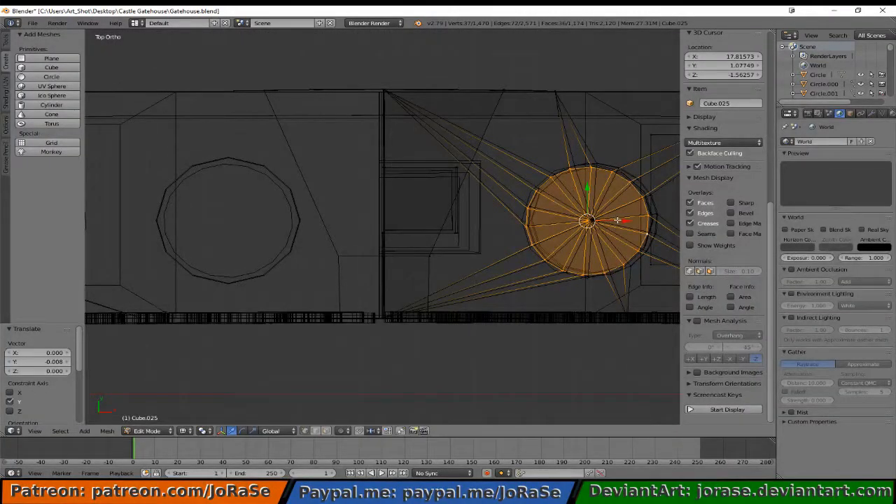
left_click_drag(618, 220, 618, 220)
middle_click_drag(619, 220, 585, 204)
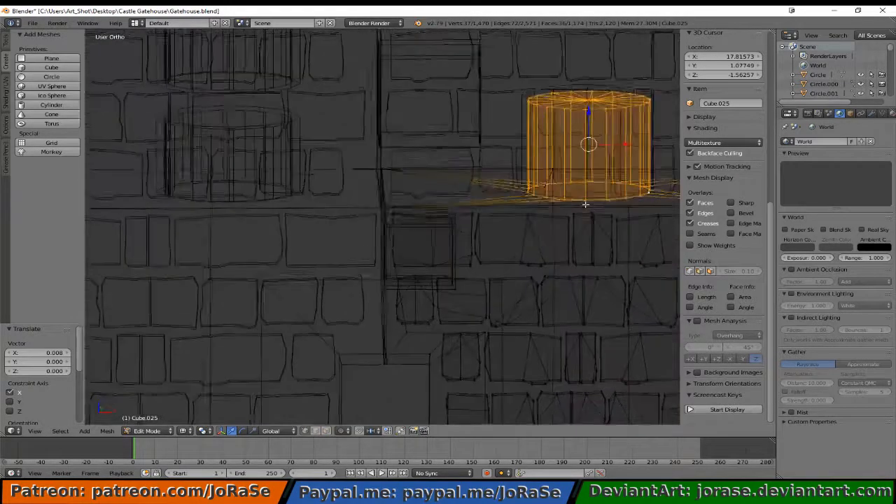
key("KP_3")
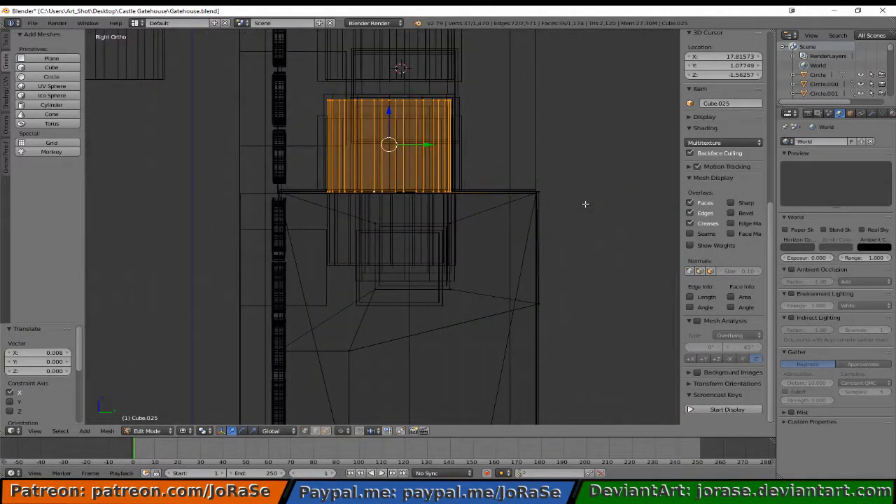
key("KP_1")
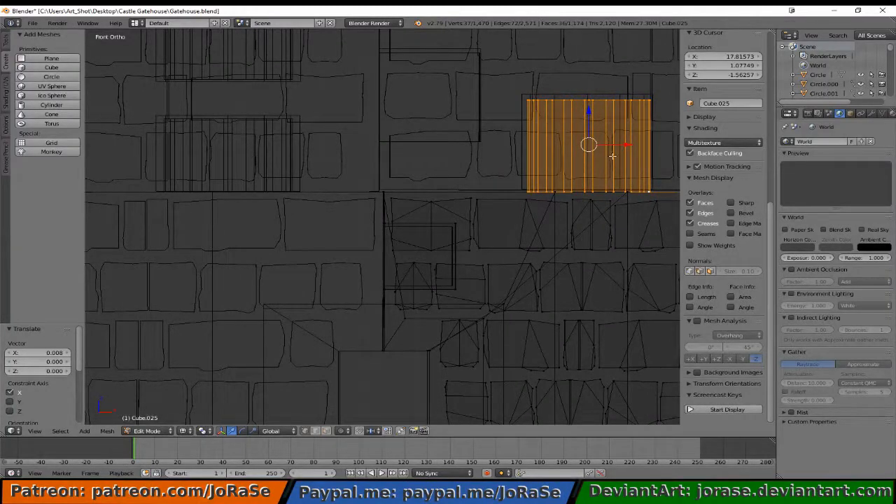
left_click_drag(623, 144, 620, 144)
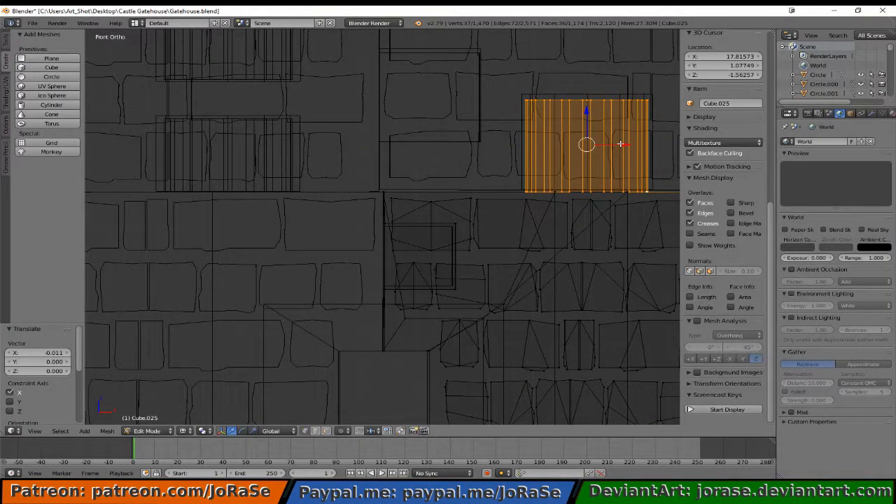
key("Tab")
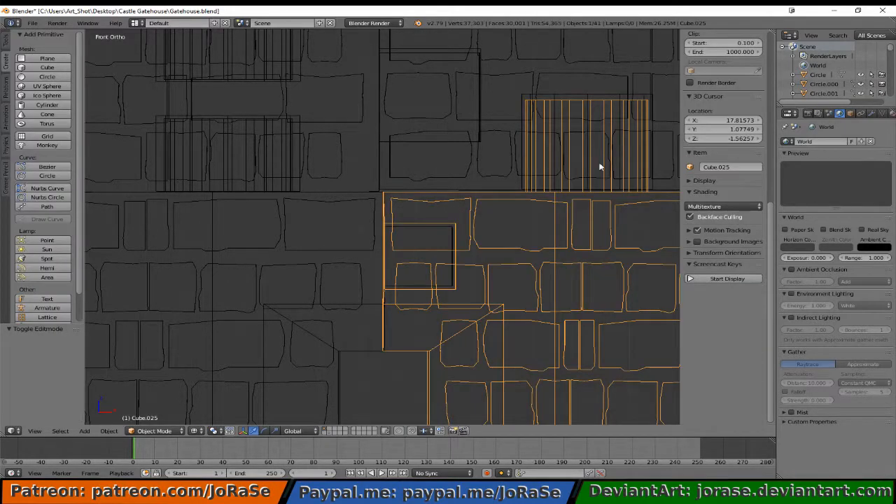
- Lower the duplicated section about 0.233 along Z to inspect its peg in solid display, and raise it back by 0.230
key("z")
scroll(514, 243, "down", 3)
middle_click_drag(511, 265, 462, 200, "shift")
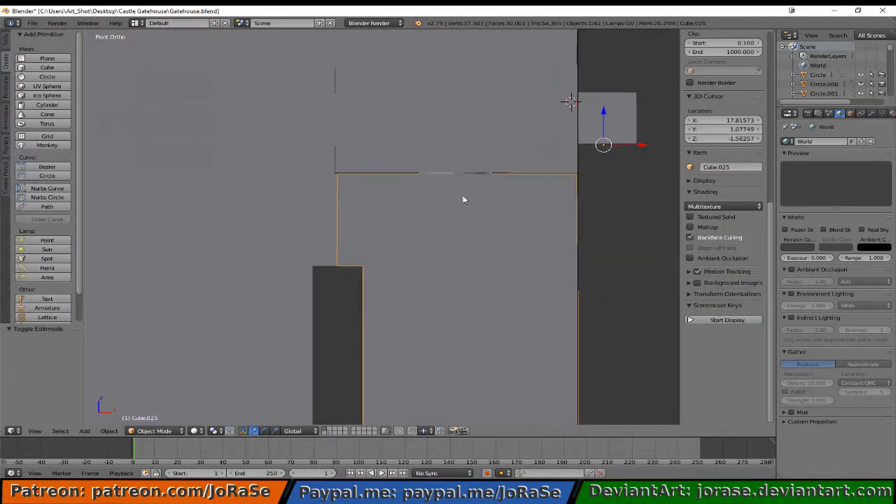
left_click_drag(603, 119, 604, 149)
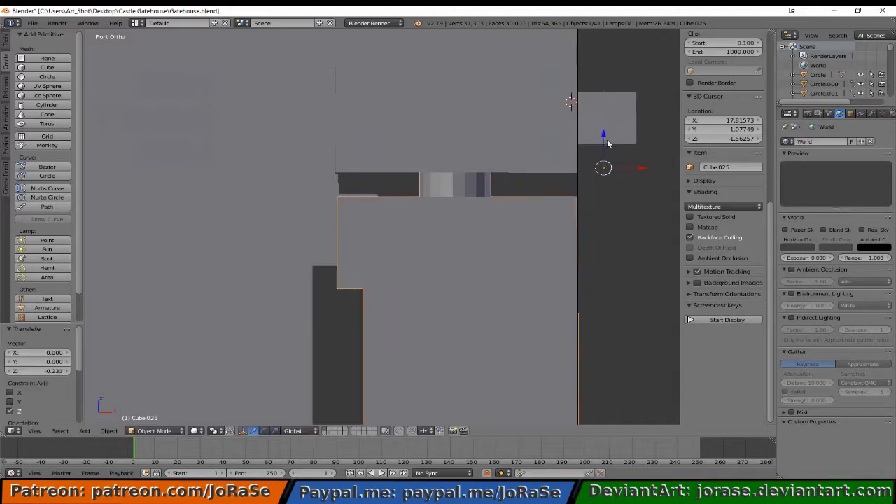
middle_click_drag(570, 229, 536, 240)
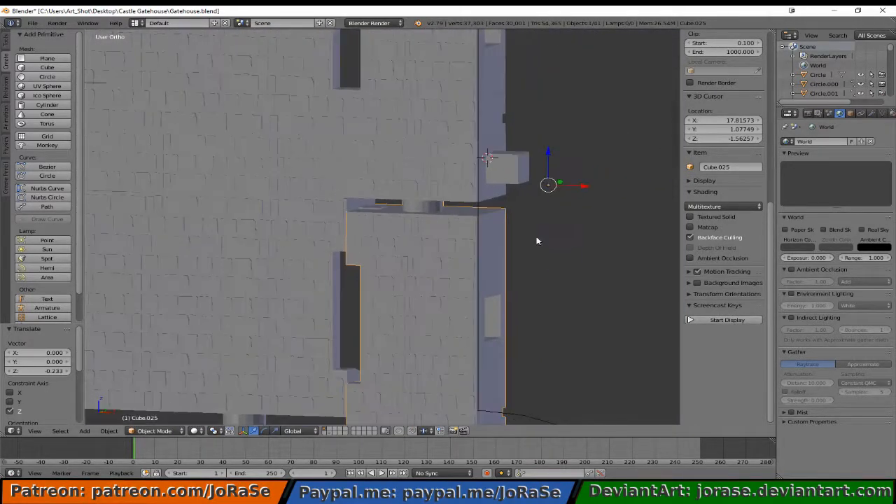
key("KP_3")
key("KP_1")
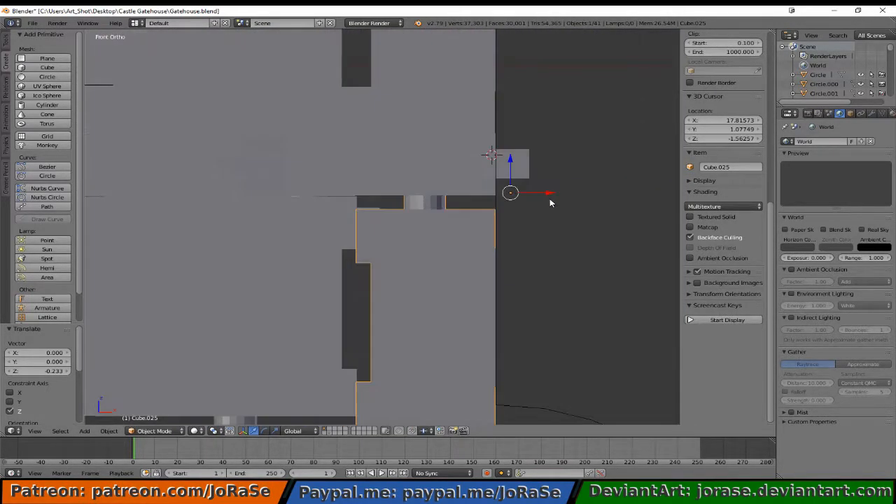
left_click_drag(515, 177, 495, 162)
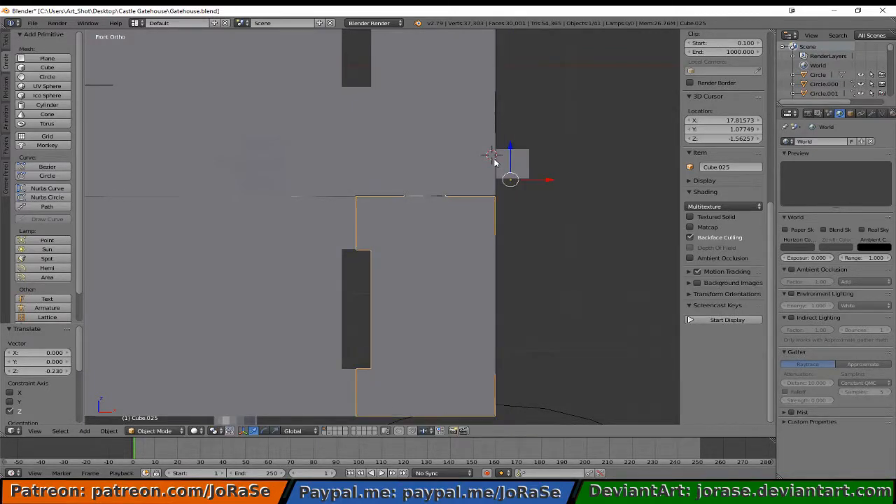
- Delete the inner end vertices of the round recess in the underside of the duplicated section, using wireframe display
key("z")
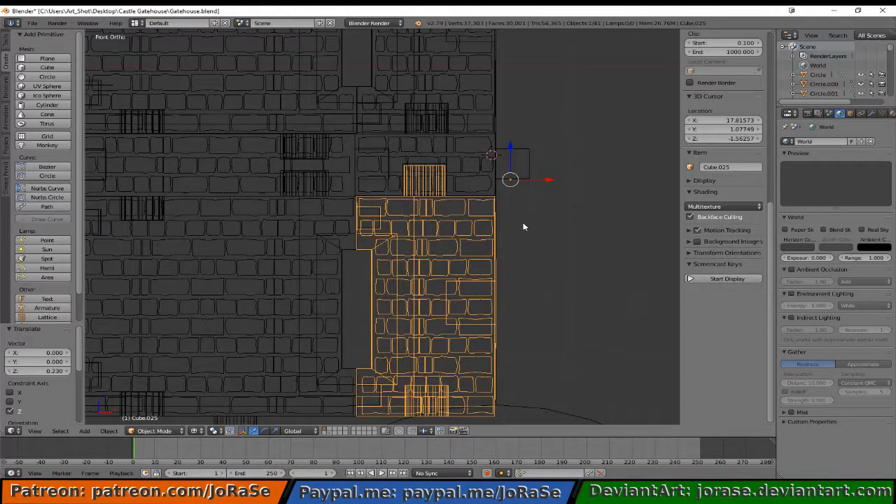
scroll(521, 236, "down", 2, "shift")
scroll(521, 236, "down", 1, "shift")
scroll(520, 245, "down", 1)
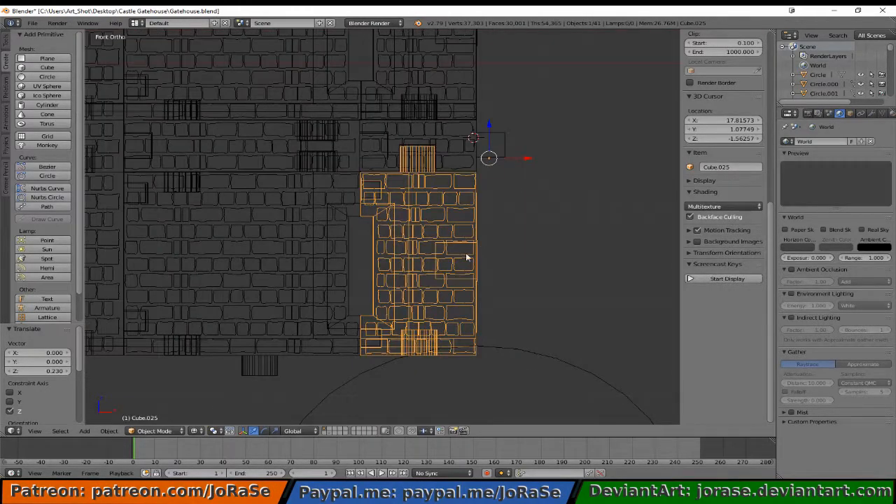
middle_click_drag(438, 334, 418, 269, "shift")
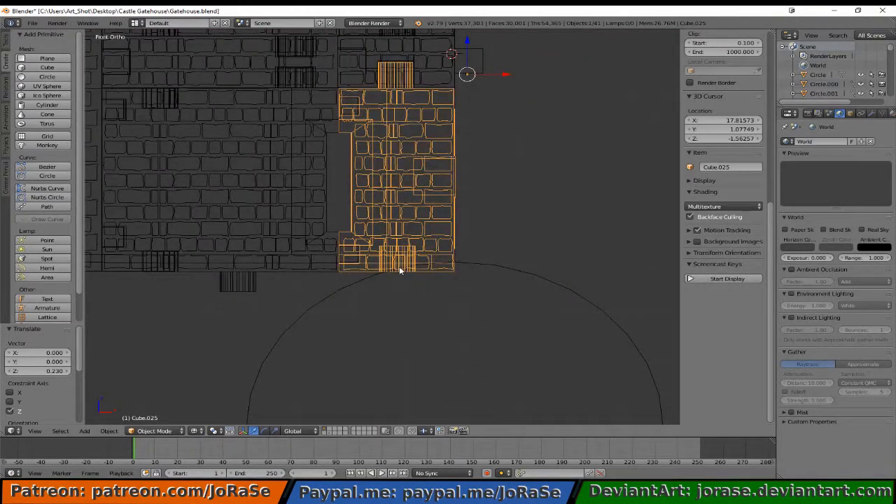
key("z")
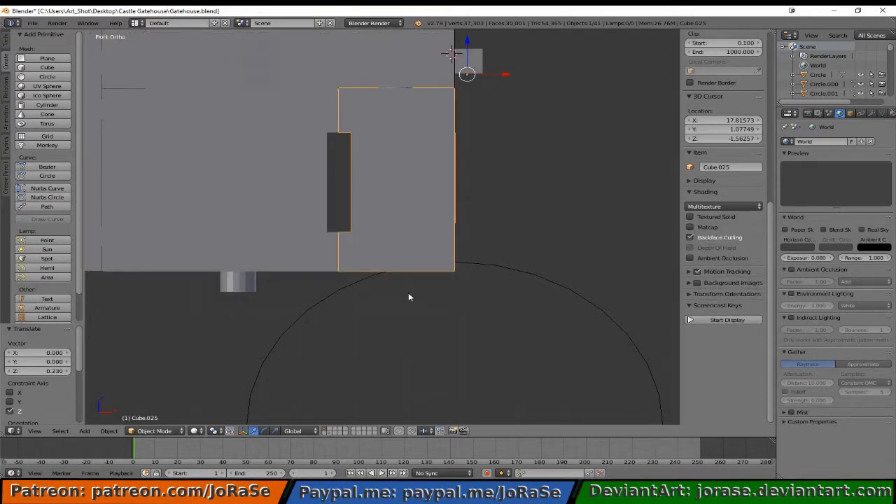
key("z")
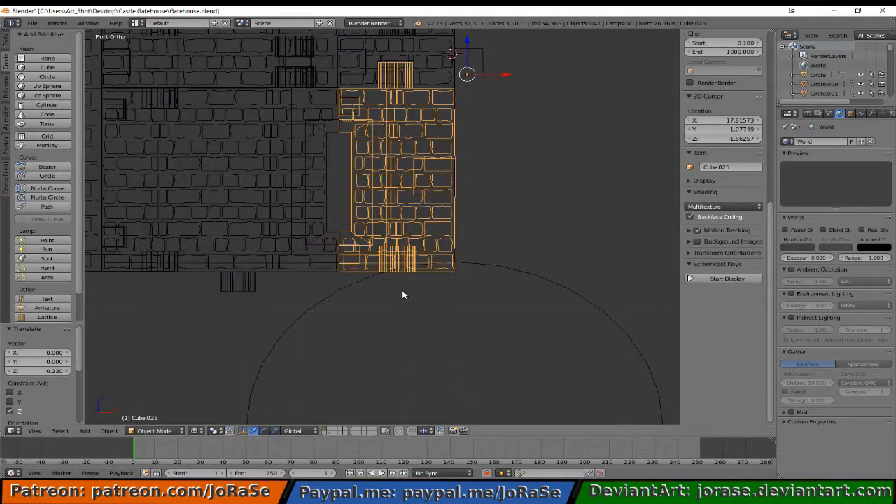
key("Tab")
key("a")
scroll(403, 289, "up", 5)
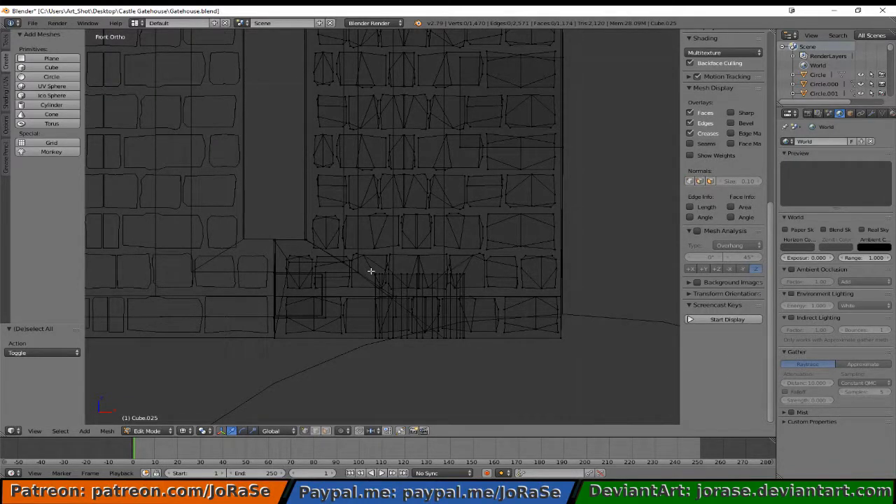
key("b")
left_click_drag(371, 271, 465, 283)
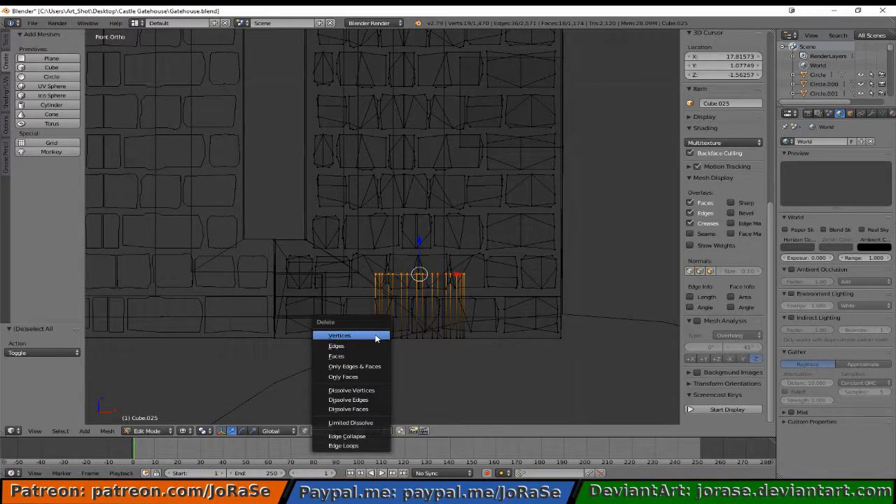
left_click(376, 337)
key("b")
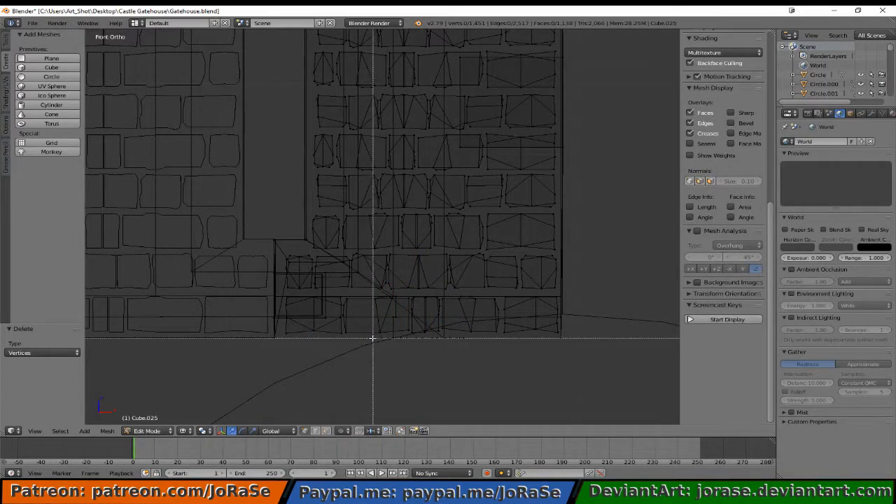
left_click_drag(373, 336, 575, 364)
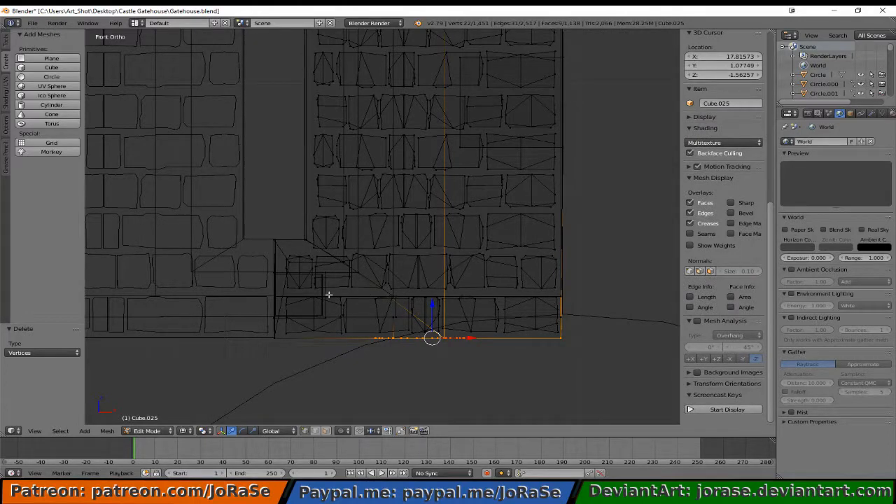
mouse_move(435, 260)
middle_mouse_down()
mouse_move(382, 260)
mouse_move(432, 266)
middle_mouse_up()
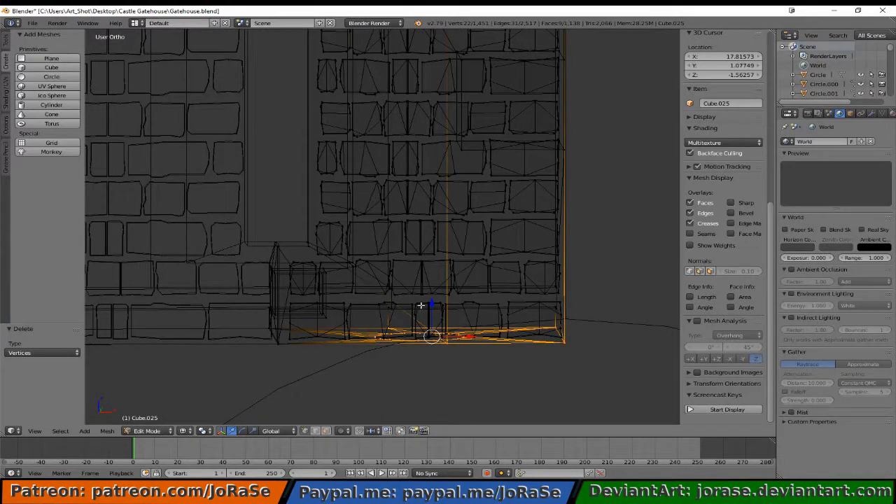
key("a")
- Leave mesh editing of the section and select the arch circle, Circle.008, in front view
scroll(426, 304, "down", 3)
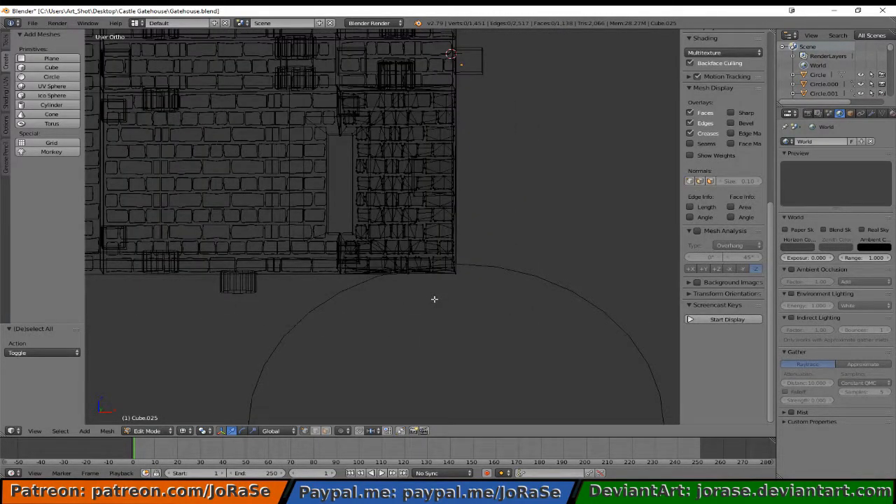
key("KP_3")
key("KP_1")
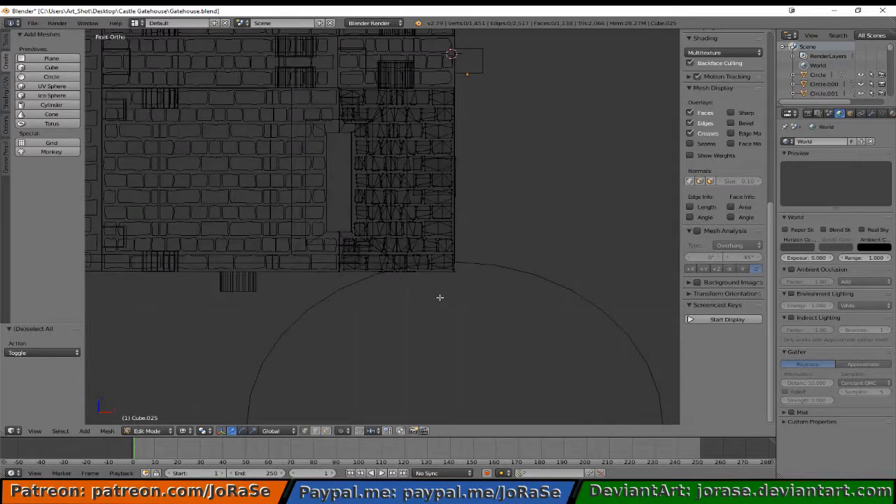
key("Tab")
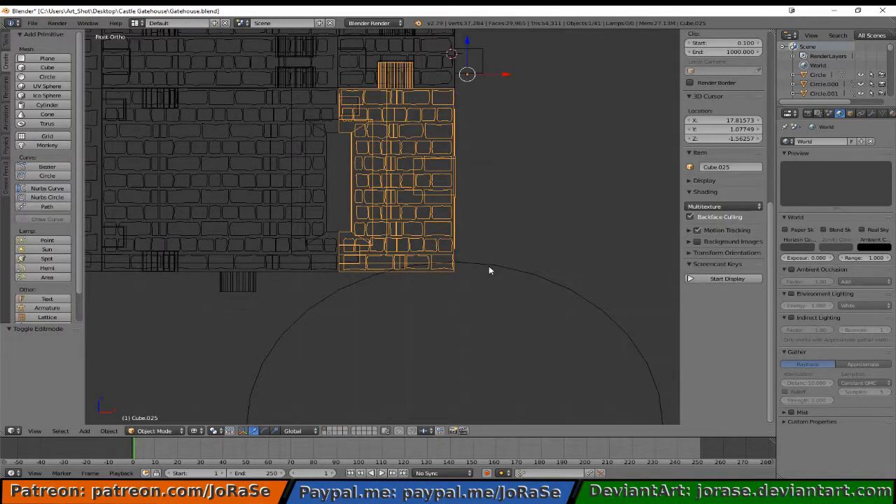
right_click(489, 269)
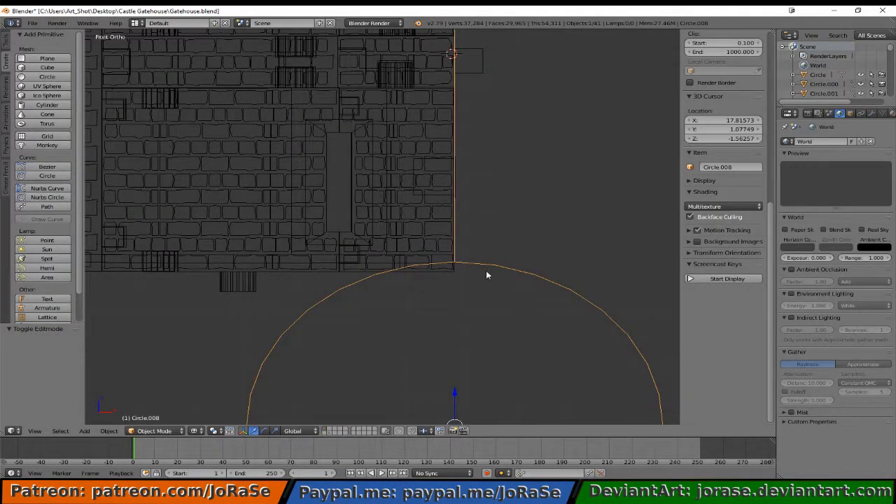
- Lower the upper vertices of the arch circle by 0.225 along Z in front view and leave mesh editing
key("Tab")
scroll(455, 264, "down", 3)
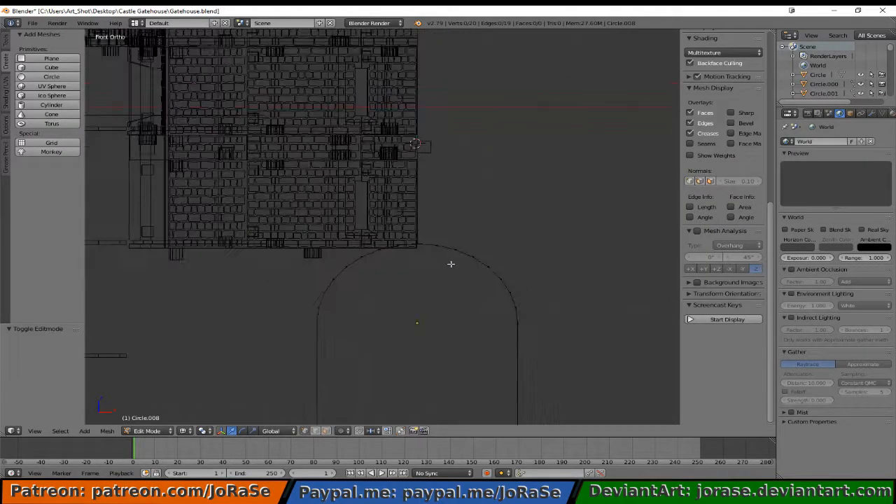
scroll(461, 263, "down", 5)
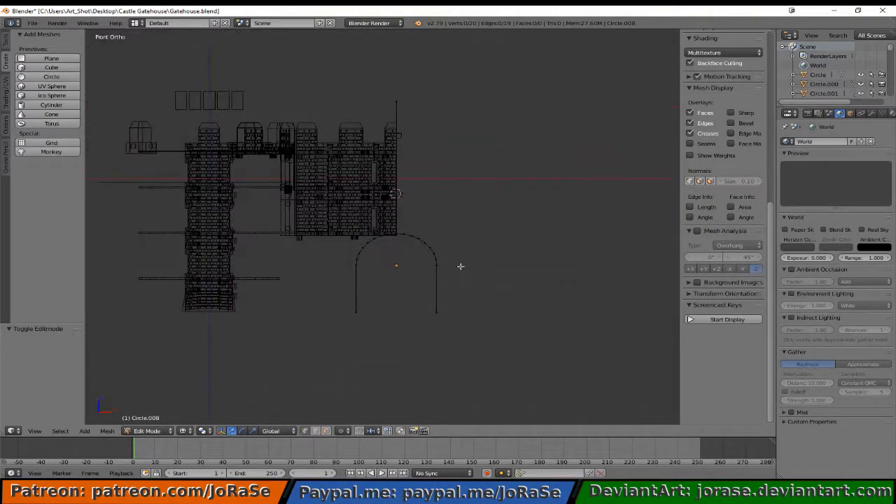
key("b")
left_click_drag(320, 214, 489, 280)
key("KP_Decimal")
key("g")
key("z")
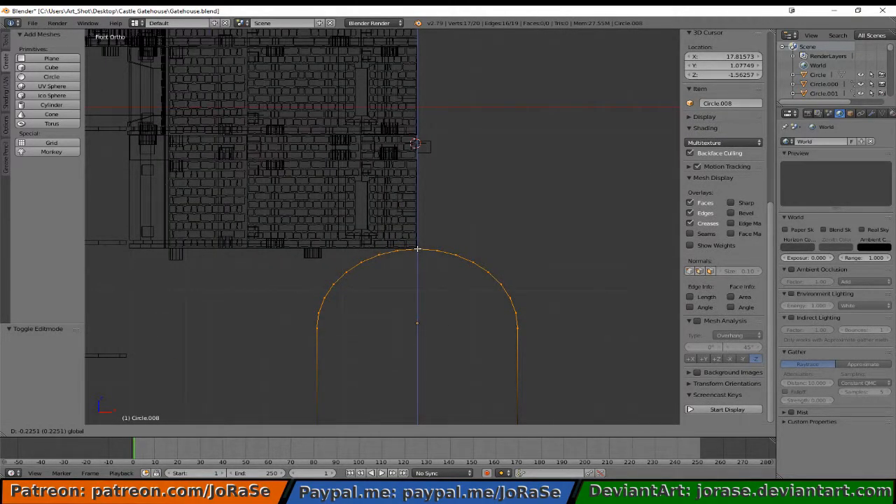
left_click(418, 249)
scroll(445, 314, "up", 5)
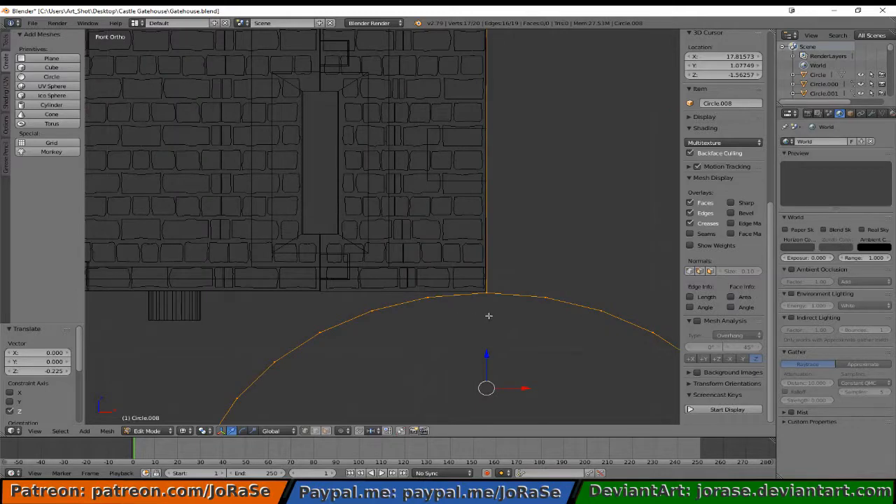
mouse_move(488, 315)
middle_mouse_down()
mouse_move(448, 315)
mouse_move(493, 320)
middle_mouse_up()
key("a")
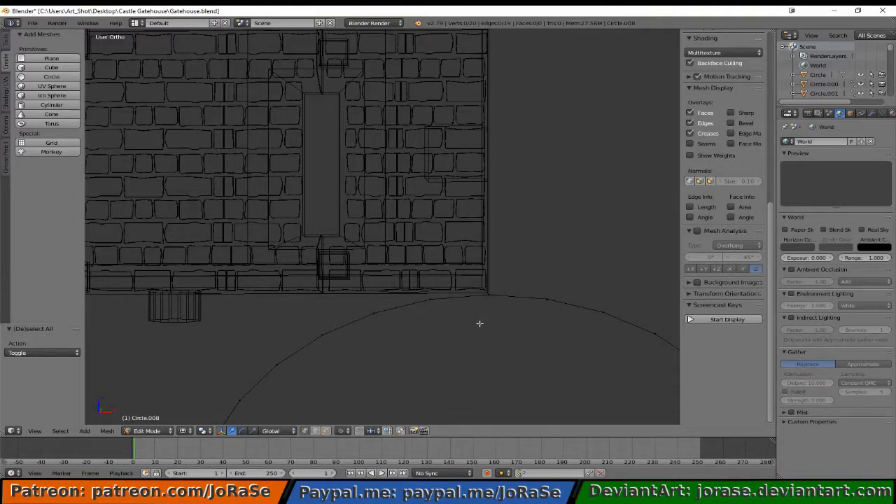
key("Tab")
- Delete the remaining rim vertices of the round recess in the underside of the wall section above the arch
right_click(452, 280)
key("Tab")
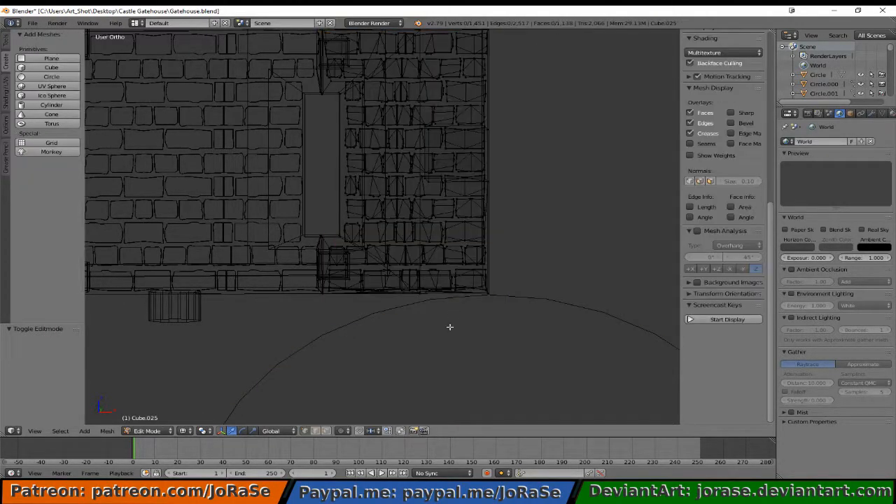
key("KP_1")
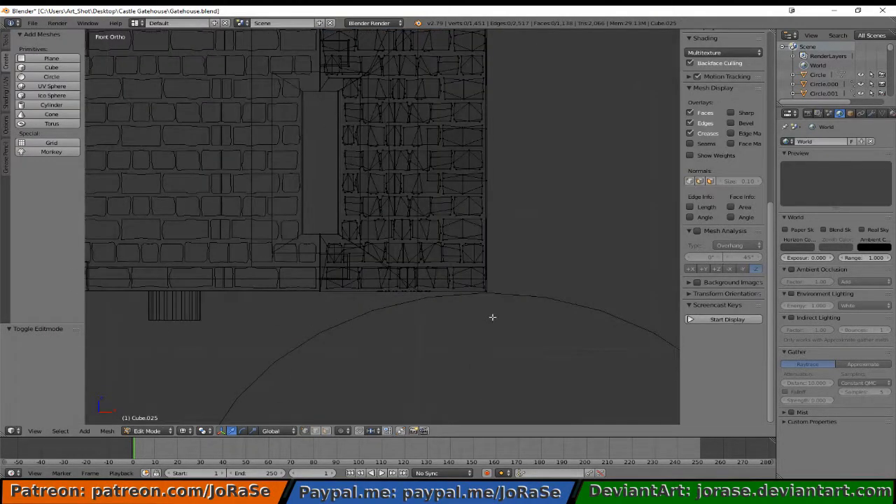
scroll(492, 317, "up", 4)
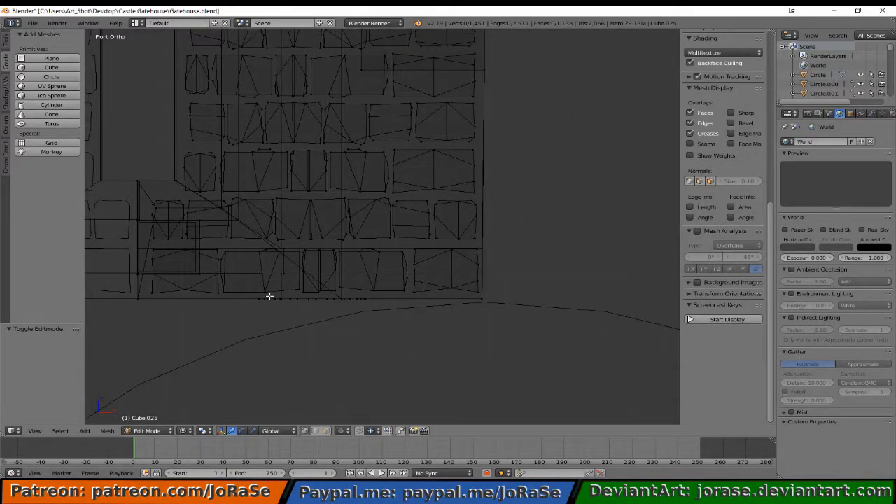
middle_click_drag(268, 296, 274, 288)
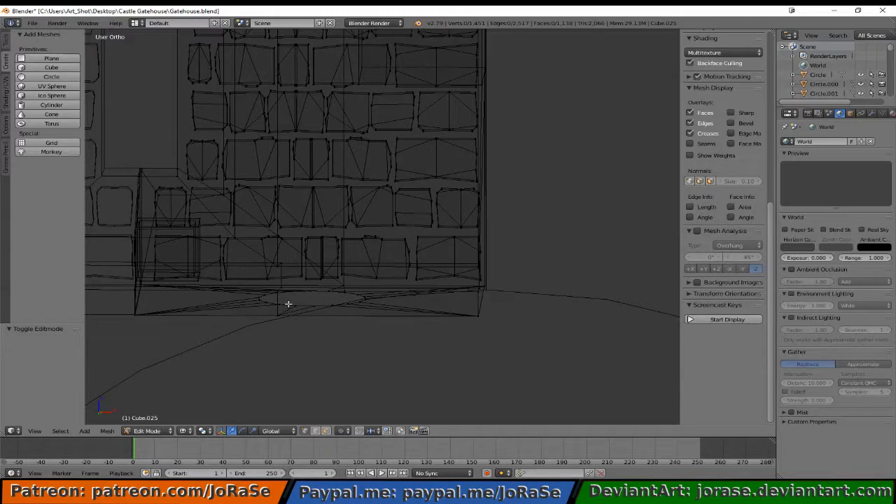
right_click(289, 304, "alt")
key("x")
left_click(361, 326)
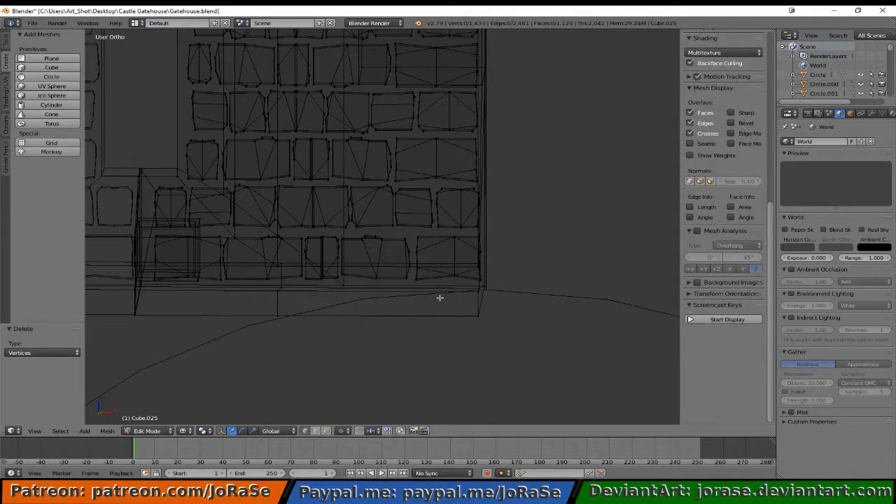
- Move the front middle vertex on the section's lower edge down about 0.096 along Z and adjust it along X towards the arch curve
key("KP_1")
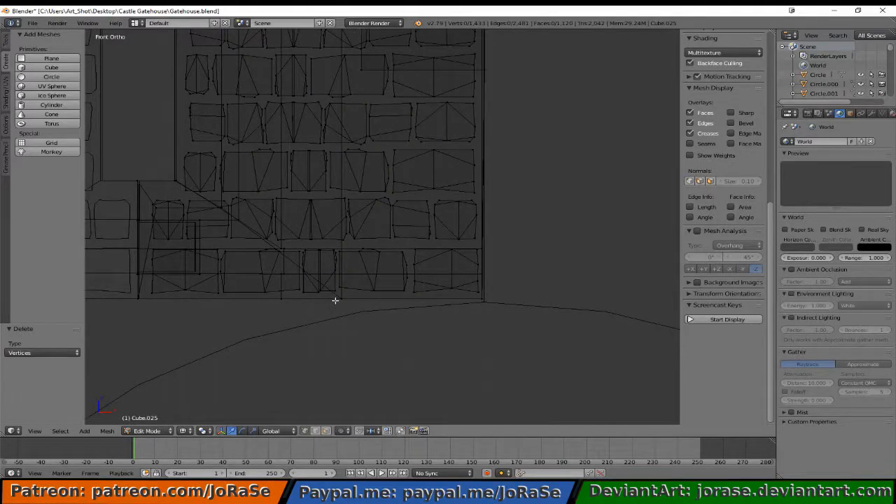
key("b")
left_click_drag(338, 297, 350, 311)
left_click_drag(342, 268, 350, 284)
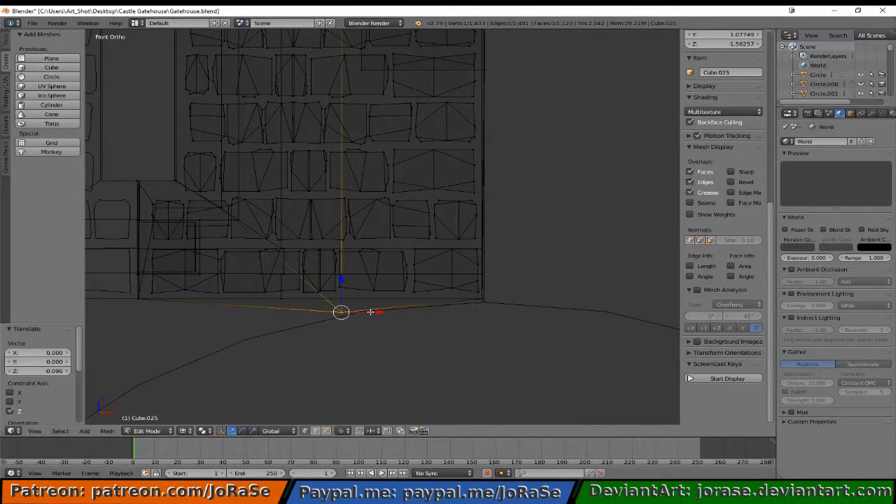
mouse_move(370, 311)
left_mouse_down()
mouse_move(387, 310)
mouse_move(357, 283)
mouse_move(356, 292)
mouse_move(385, 311)
left_mouse_up()
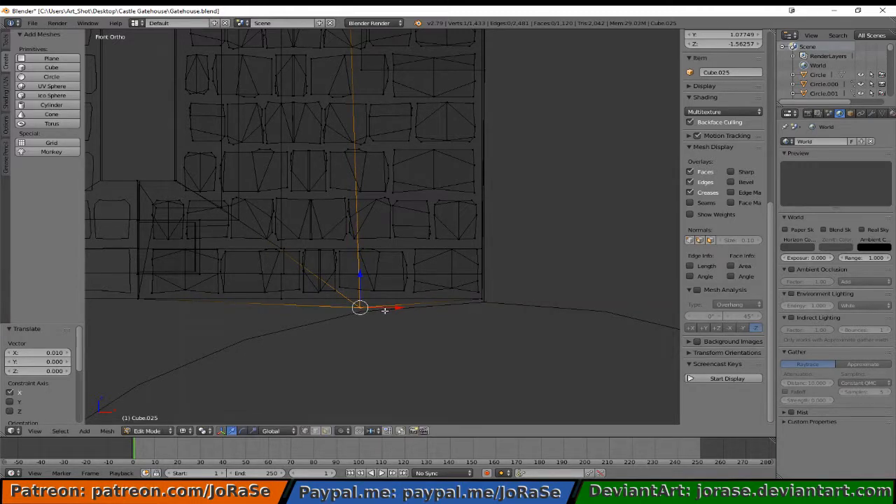
key("a")
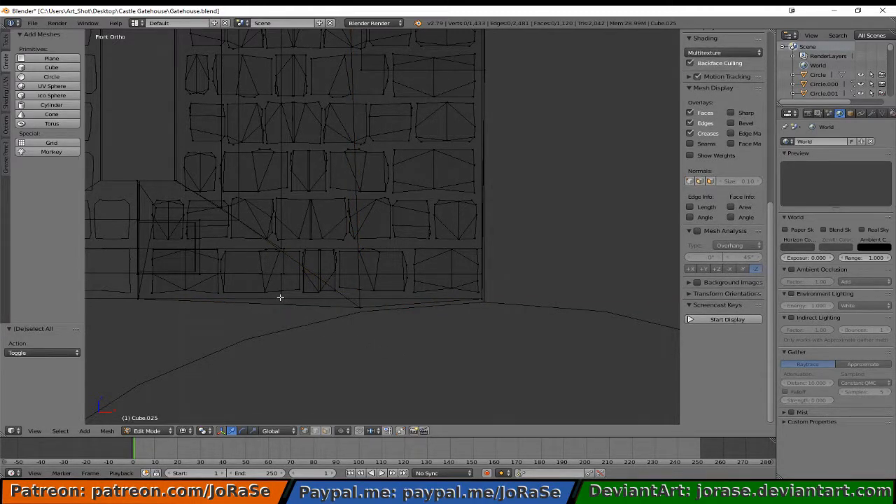
- Lower the section's bottom corner vertices on the window side by 0.605 along Z onto the arch curve
right_click(276, 298)
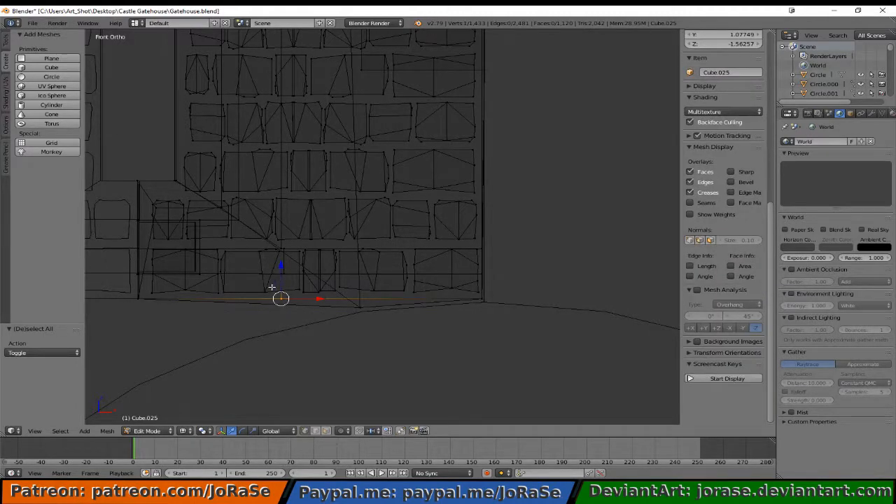
key("a")
key("b")
left_click_drag(130, 298, 154, 309)
left_click_drag(141, 273, 158, 359)
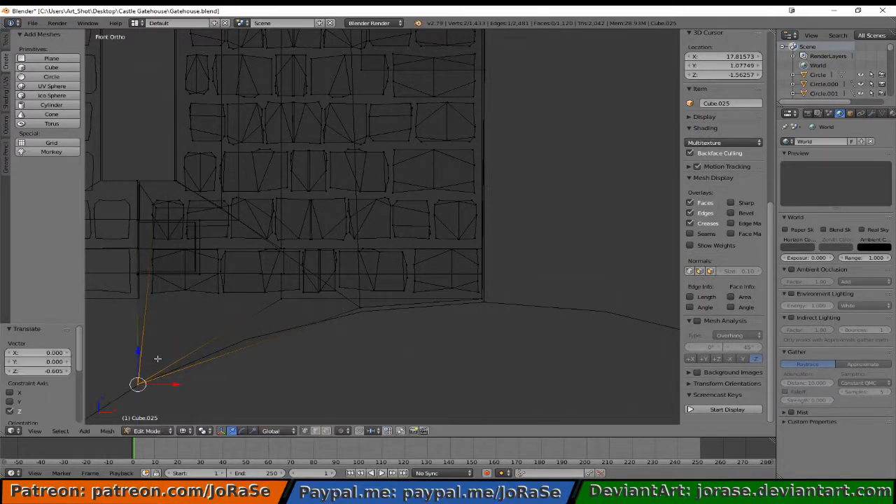
key("a")
- Lower the remaining middle vertex on the section's bottom edge by 0.258 along Z
right_click(280, 299)
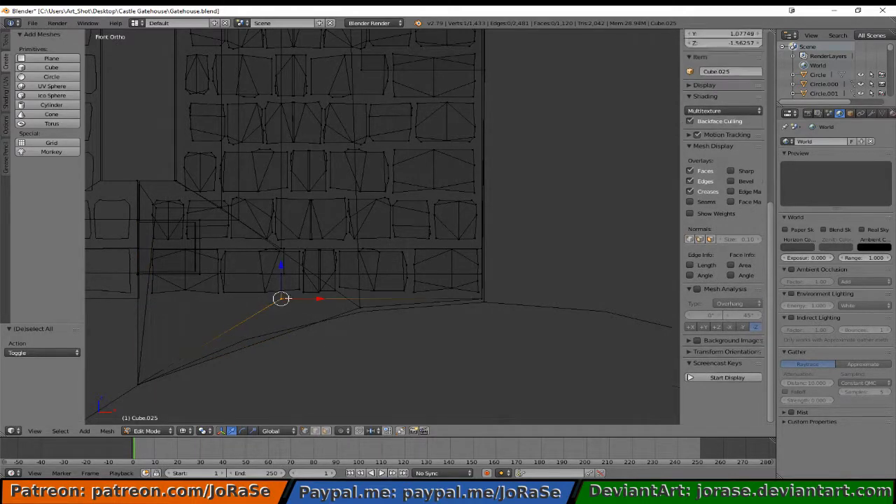
key("g")
key("z")
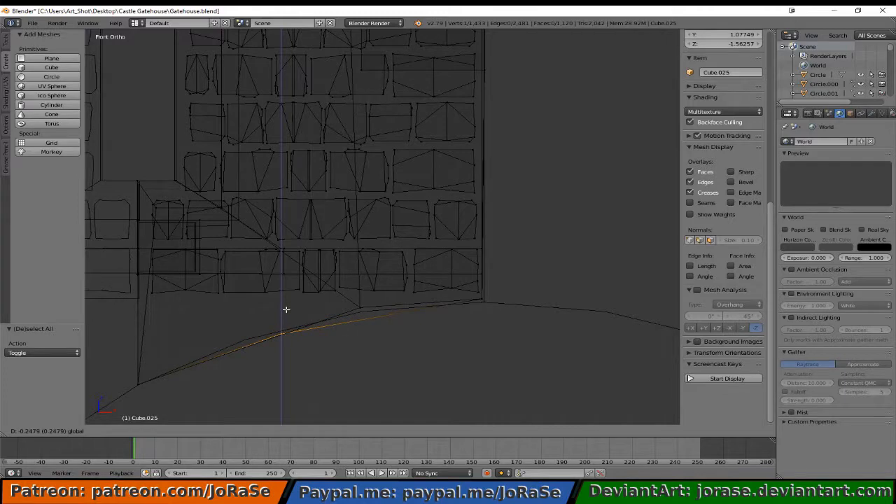
left_click(286, 310)
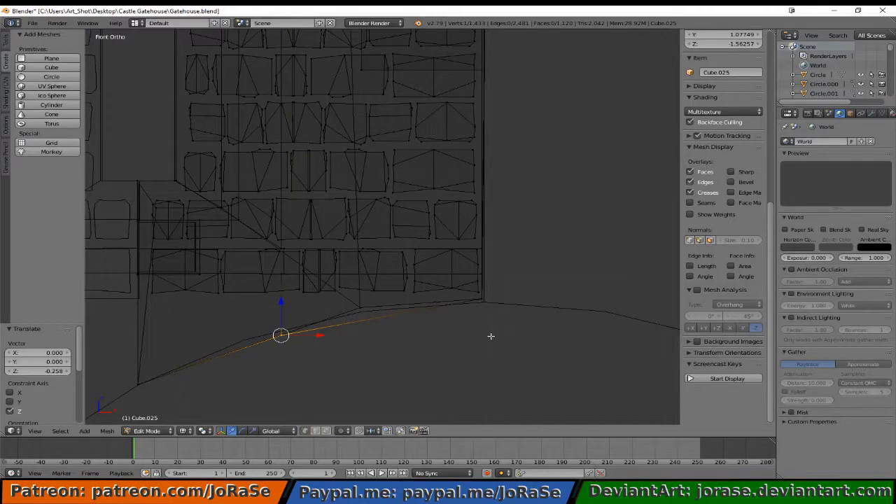
key("a")
- Move that rear middle vertex 0.489 along X and 0.195 along Z to line up with the front one
mouse_move(490, 335)
middle_mouse_down()
mouse_move(470, 307)
mouse_move(495, 326)
mouse_move(492, 340)
middle_mouse_up()
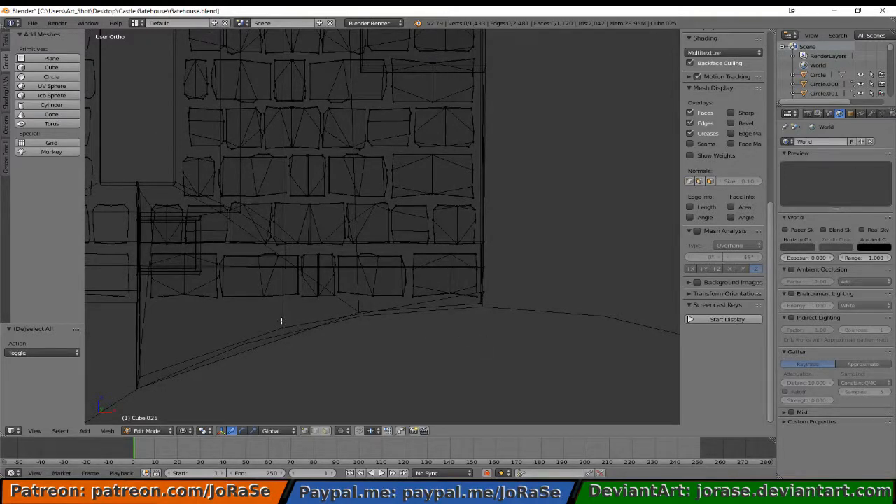
key("b")
left_click_drag(274, 319, 300, 344)
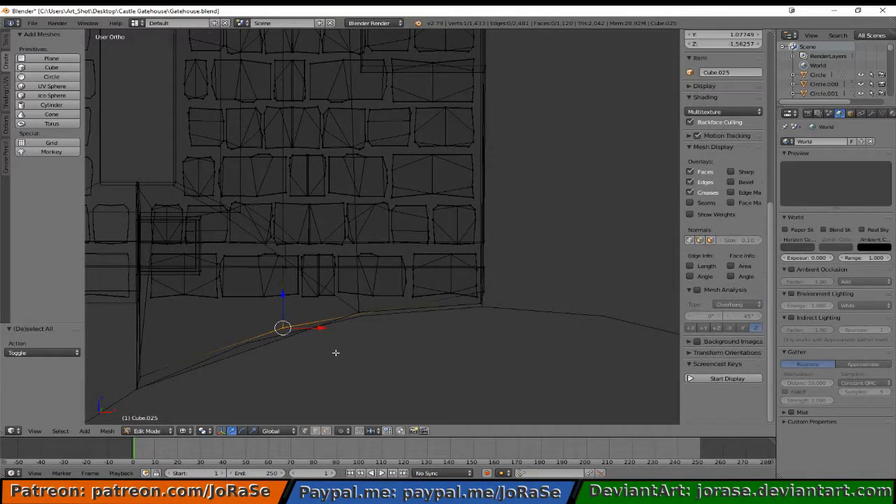
key("KP_3")
key("KP_1")
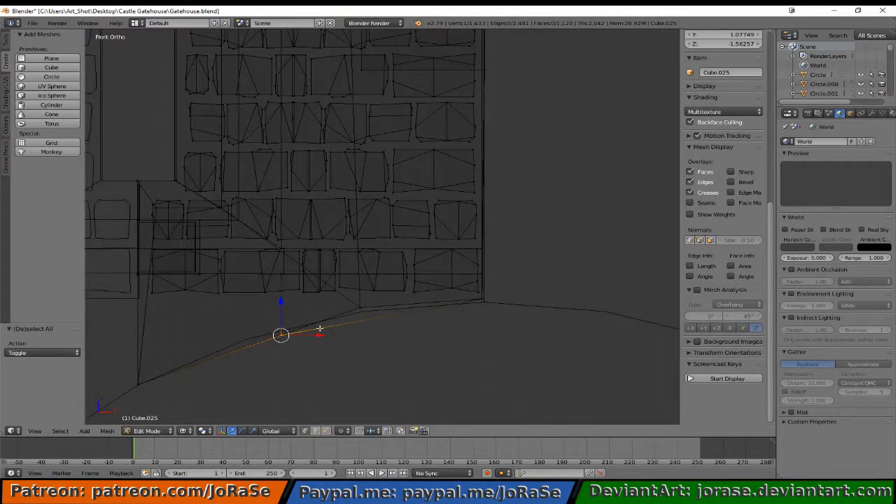
key("g")
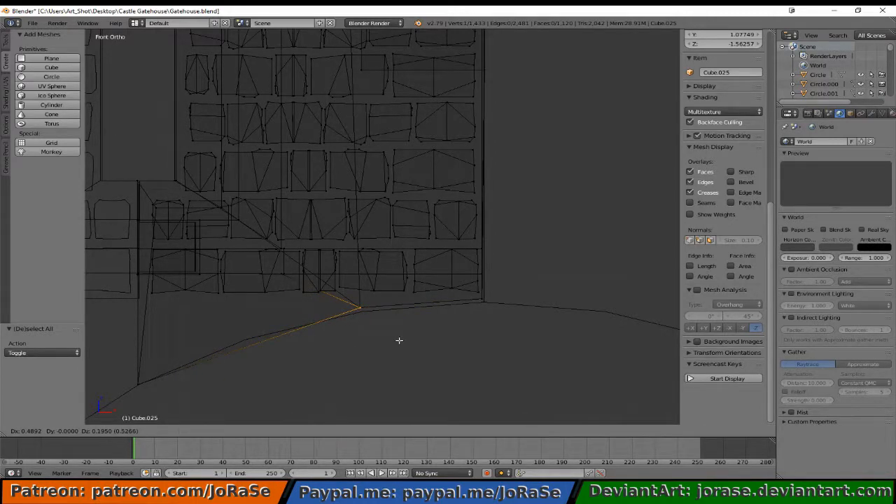
left_click(399, 340)
middle_click_drag(350, 350, 355, 329)
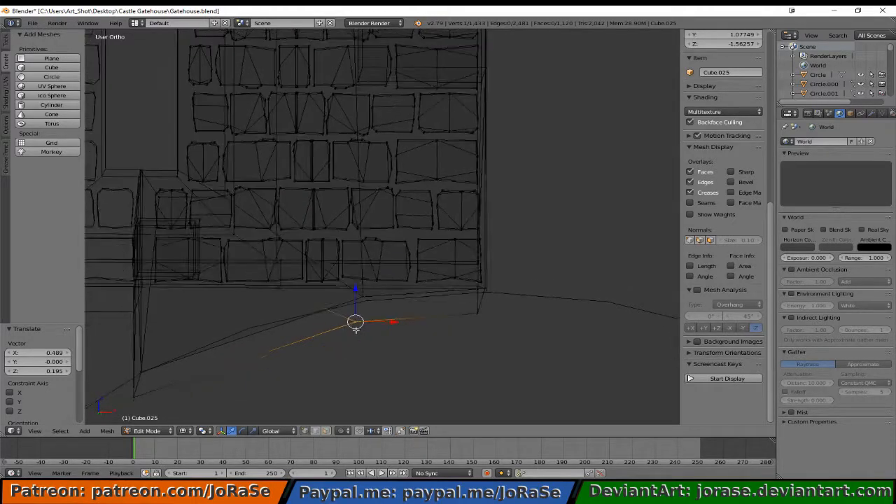
- Move the front and rear middle vertices together by -0.327 along X and -0.106 along Z onto the arch curve
right_click(360, 294, "shift")
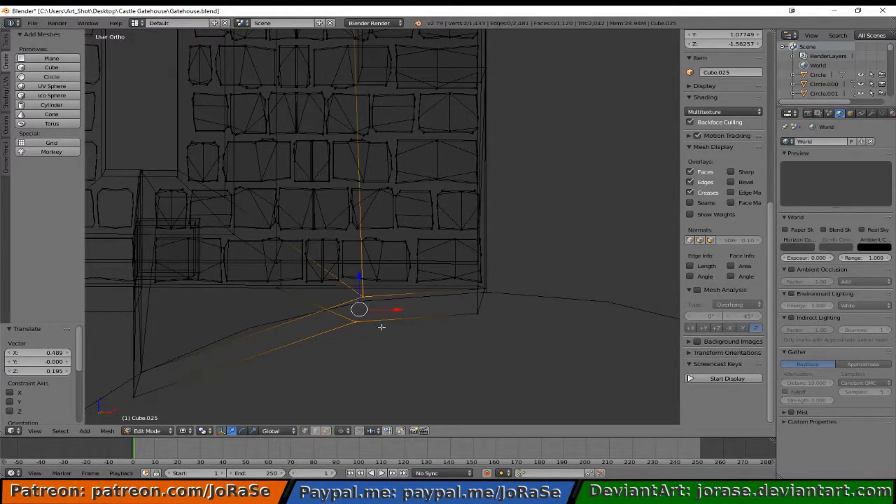
key("KP_1")
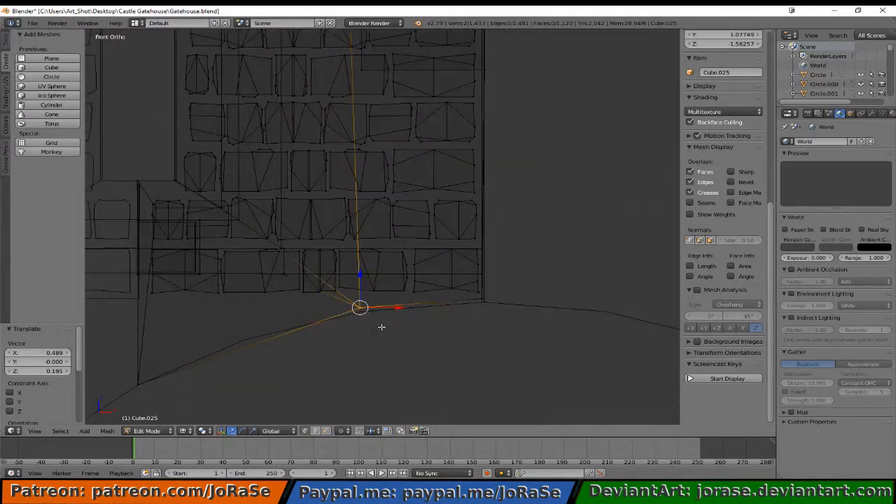
key("g")
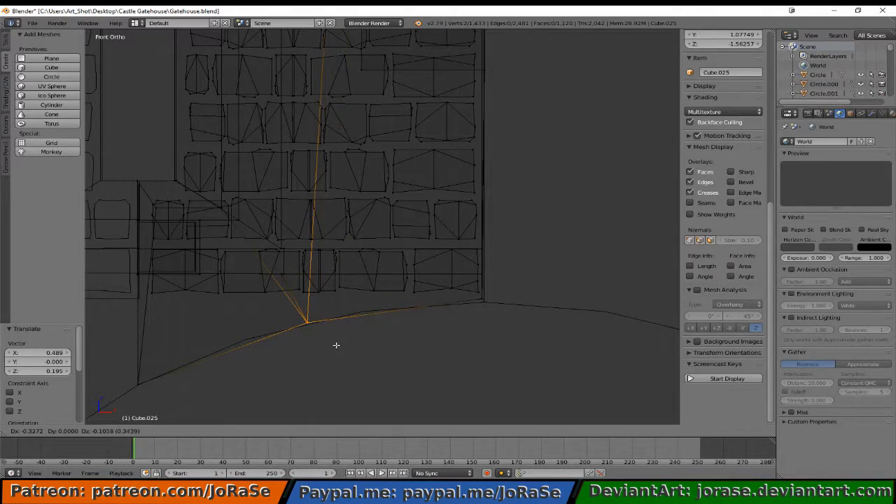
left_click(336, 345)
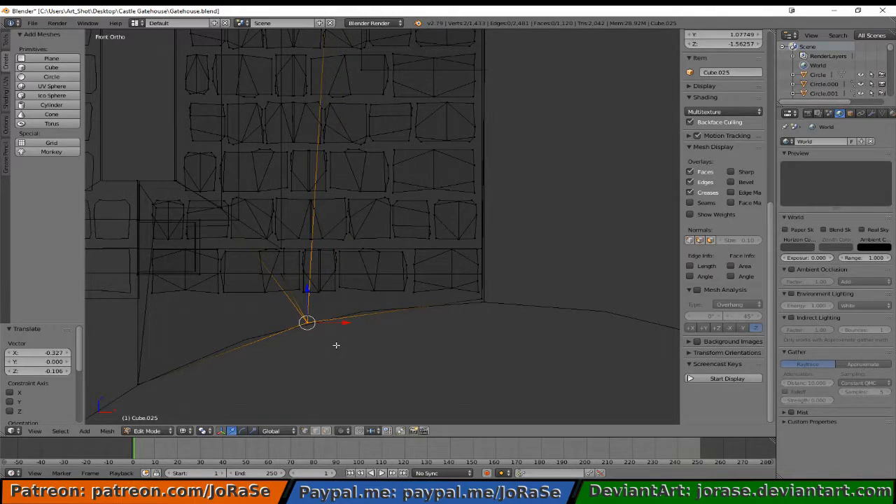
- Fill the underside between the middle vertex pair and the vertex pair at the arch's crown with a face, using solid display
key("z")
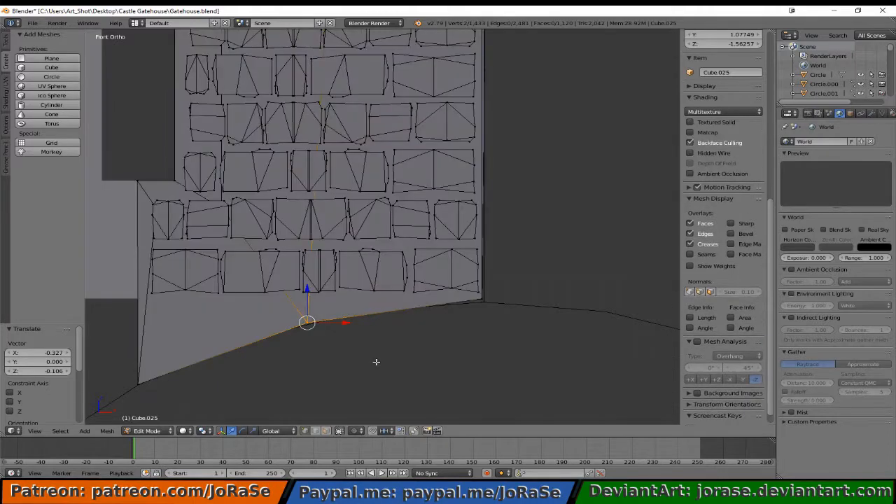
key("Tab")
middle_click_drag(378, 362, 378, 312)
key("Tab")
scroll(376, 336, "up", 3)
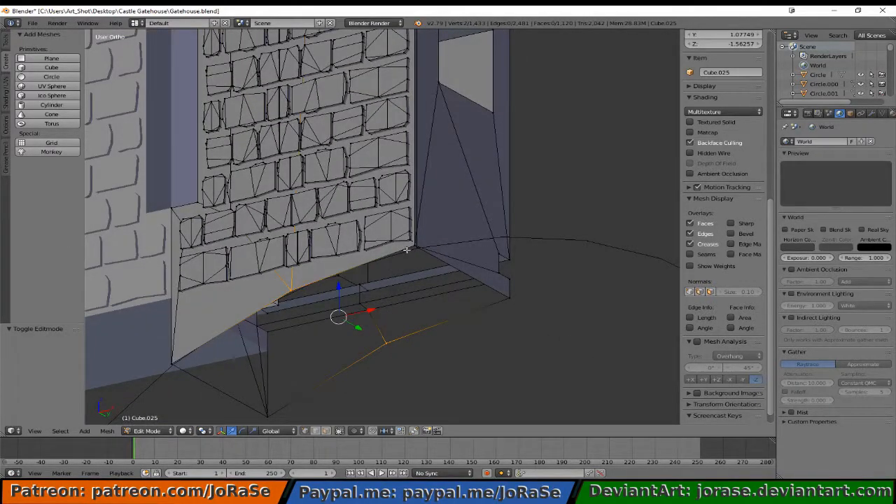
key("b")
key("Escape")
key("b")
key("Escape")
right_click(414, 246, "shift")
right_click(516, 314, "shift")
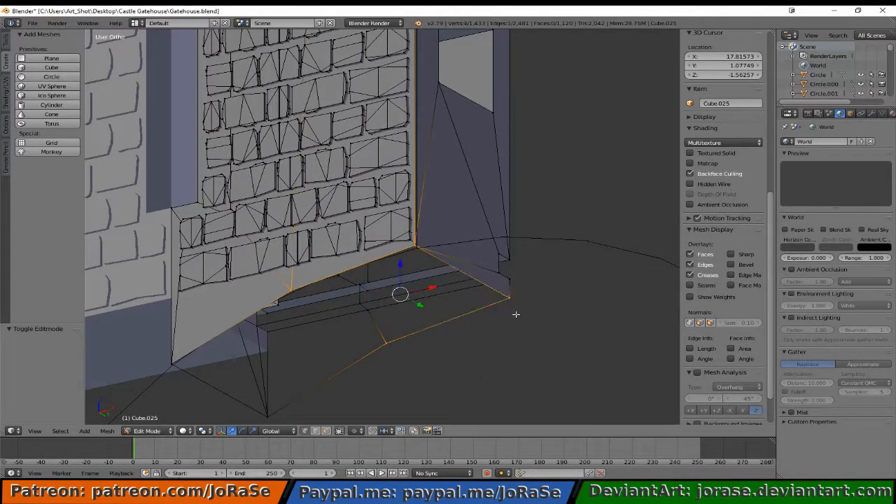
key("f")
key("a")
- Fill the underside between the middle vertex pair and the lowered corner pair with a second face, and return to wireframe display
key("b")
left_click_drag(287, 282, 301, 298)
key("b")
left_click_drag(376, 334, 399, 355)
key("b")
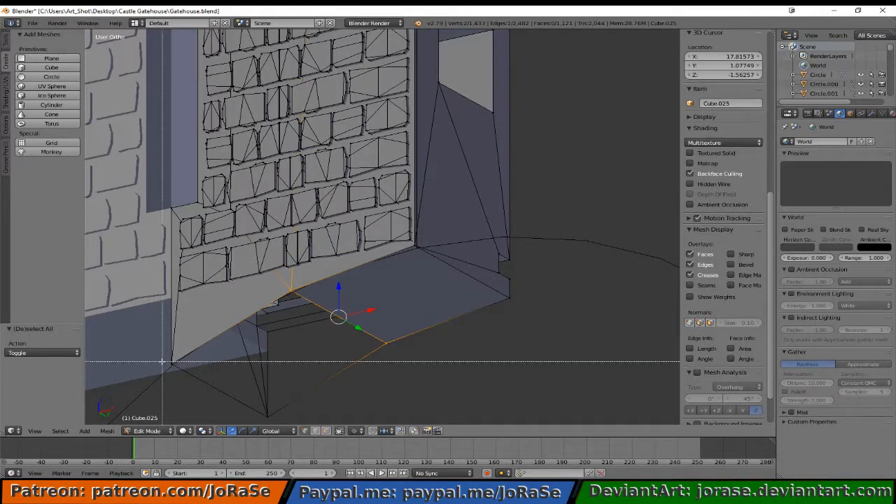
left_click_drag(161, 361, 178, 377)
key("b")
left_click_drag(263, 408, 284, 420)
key("f")
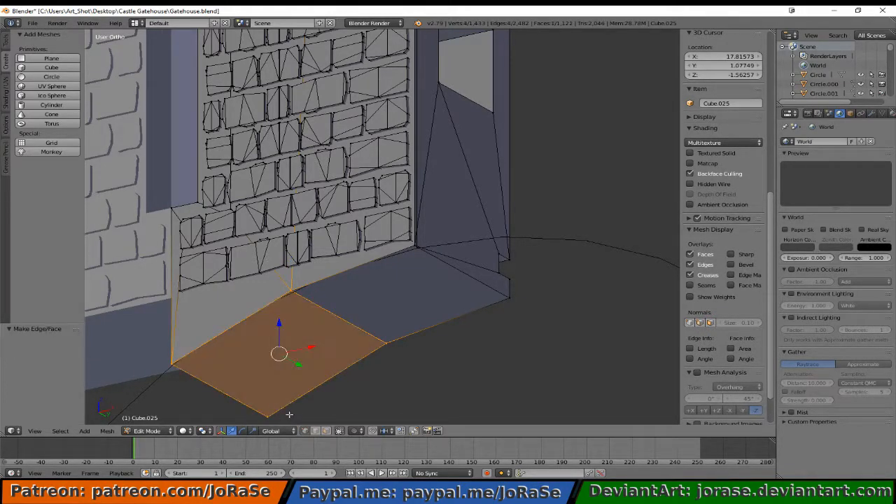
key("a")
scroll(300, 399, "down", 7)
middle_click_drag(308, 333, 342, 308)
scroll(355, 327, "up", 4)
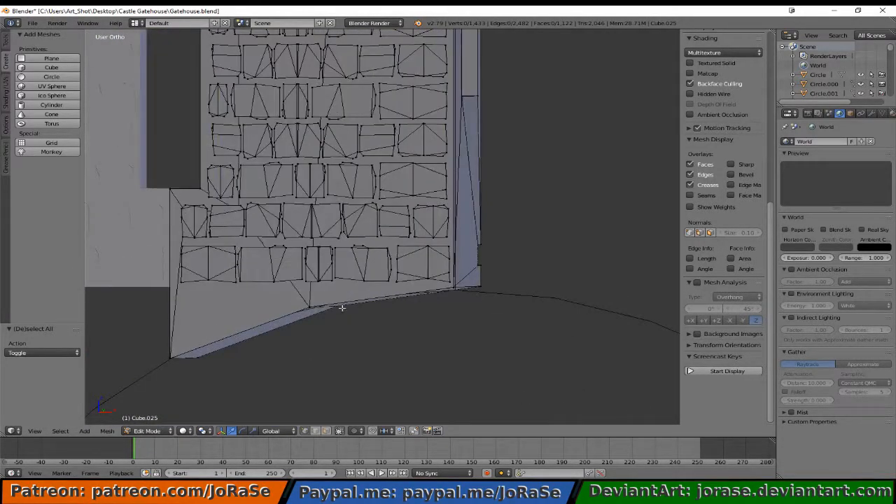
key("z")
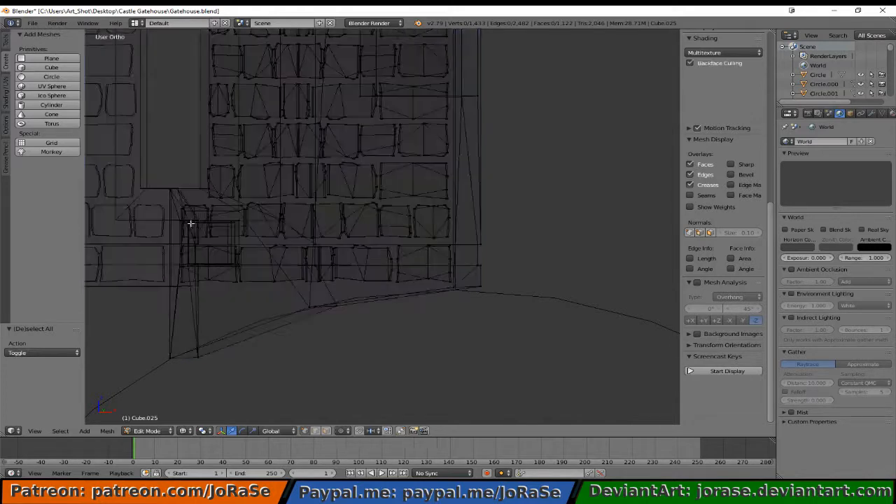
- In front wireframe view, select only the two leftmost bricks of the second-lowest row, excluding the surrounding wall vertices
key("KP_3")
key("KP_1")
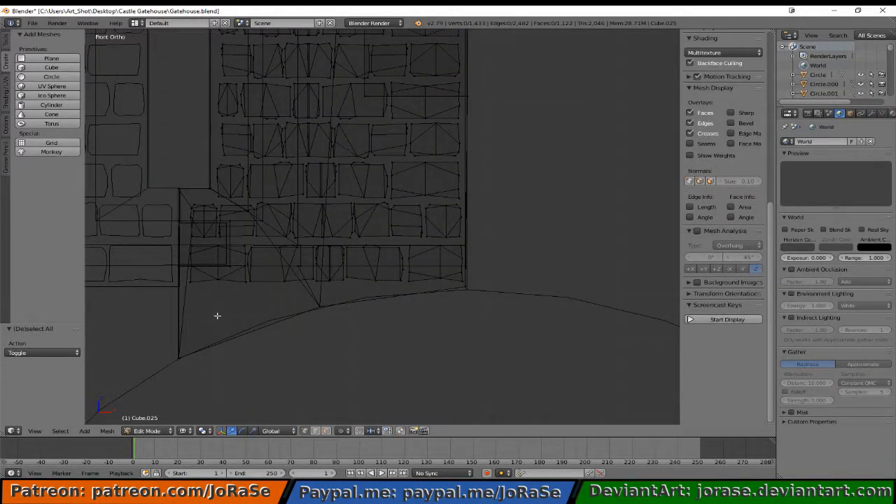
key("b")
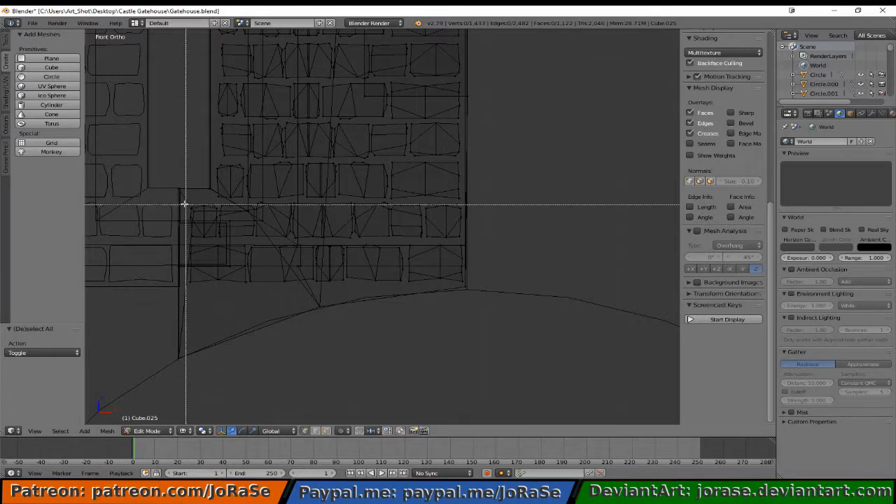
left_click_drag(182, 203, 215, 229)
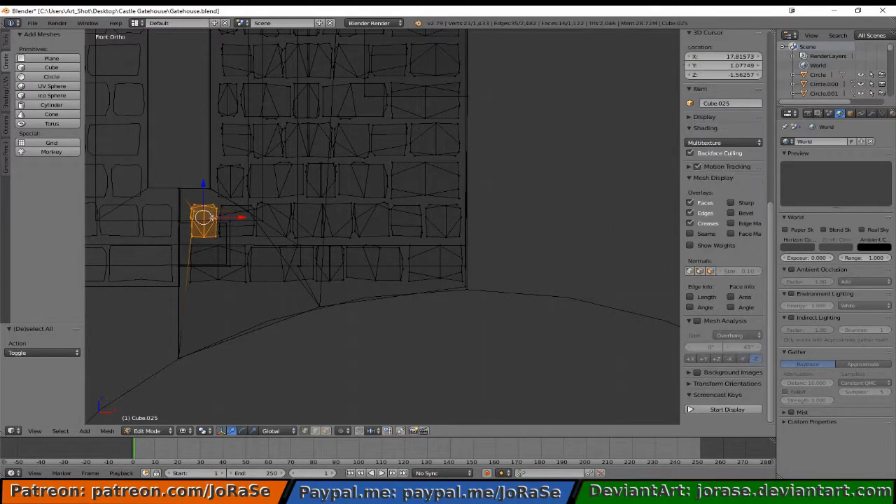
key("e")
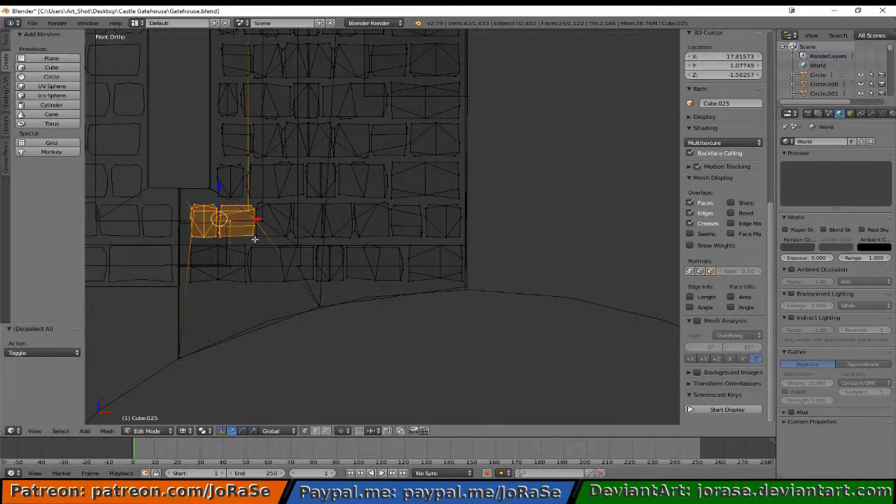
key("b")
middle_click_drag(242, 208, 256, 217)
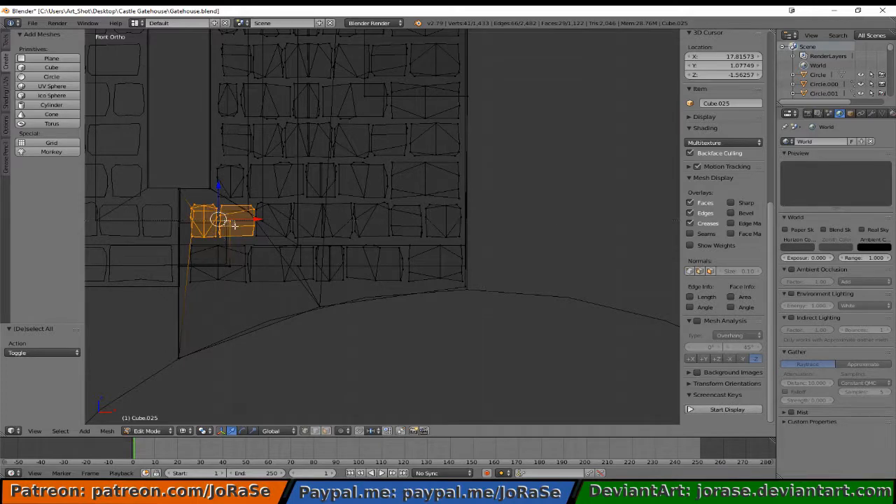
middle_click_drag(190, 243, 210, 252)
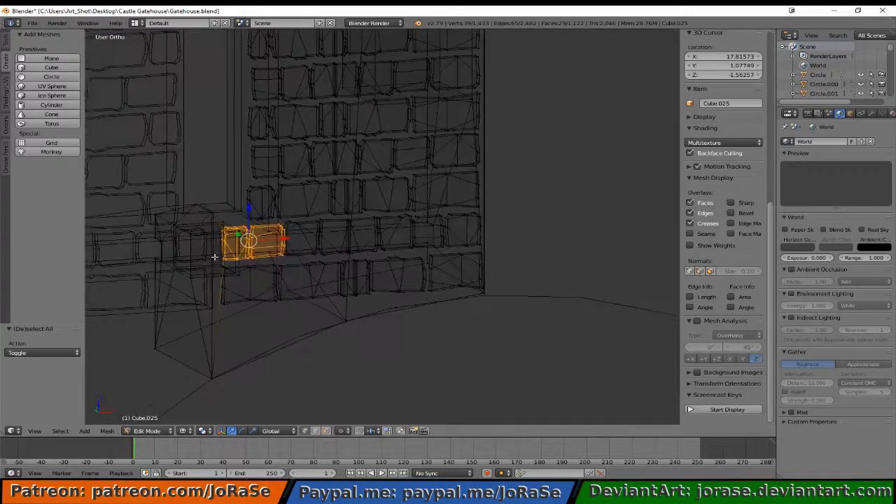
scroll(214, 254, "up", 3)
middle_click_drag(124, 261, 499, 260, "shift")
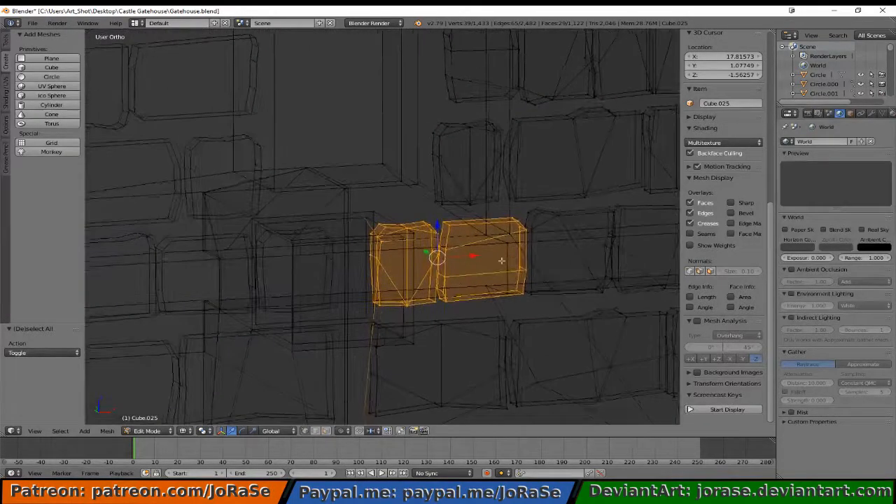
scroll(455, 285, "up", 4)
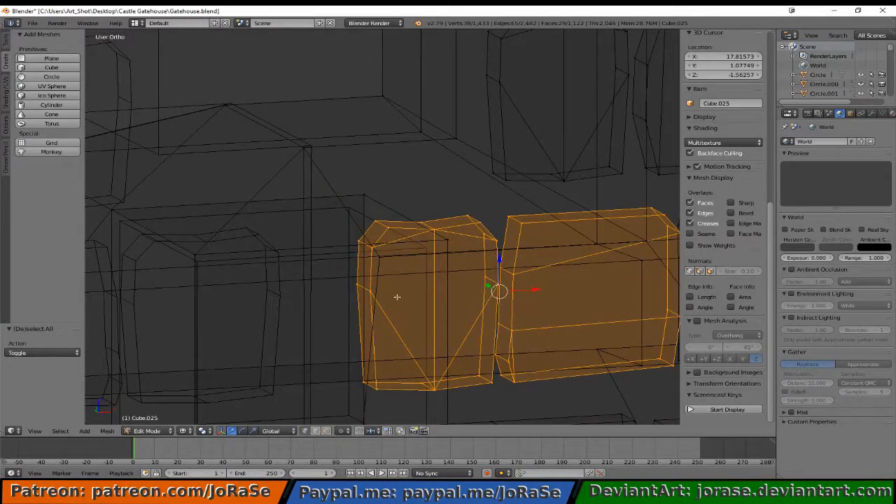
scroll(404, 299, "down", 4)
- Duplicate the two selected bricks and move the copies -0.705 along Z, below the lowest row above the arch
key("KP_1")
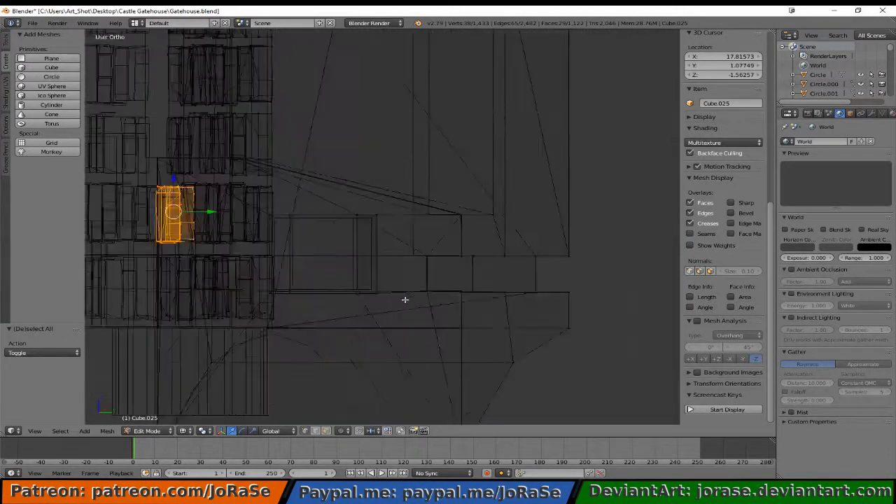
key("shift+d")
right_click(404, 299)
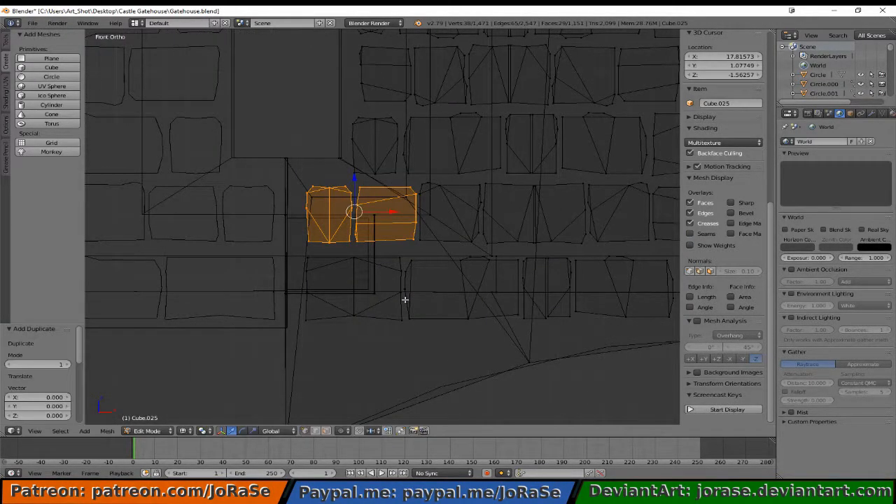
key("g")
key("z")
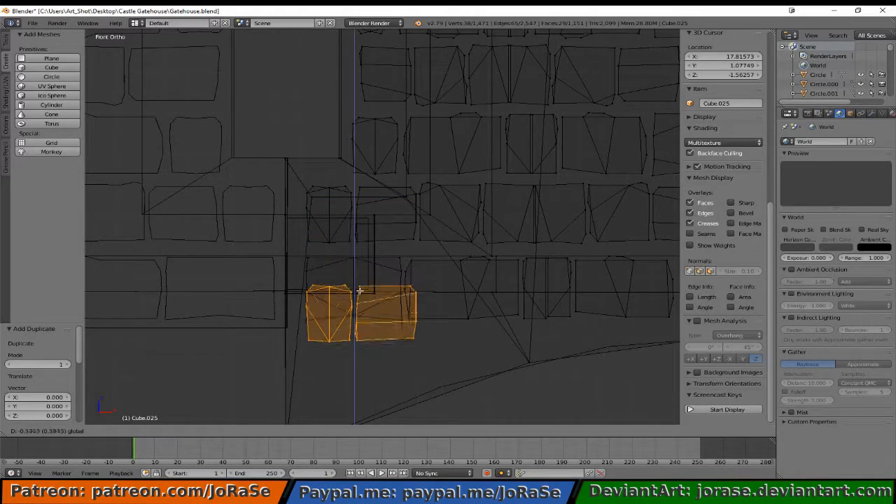
left_click(372, 331)
scroll(383, 331, "down", 5)
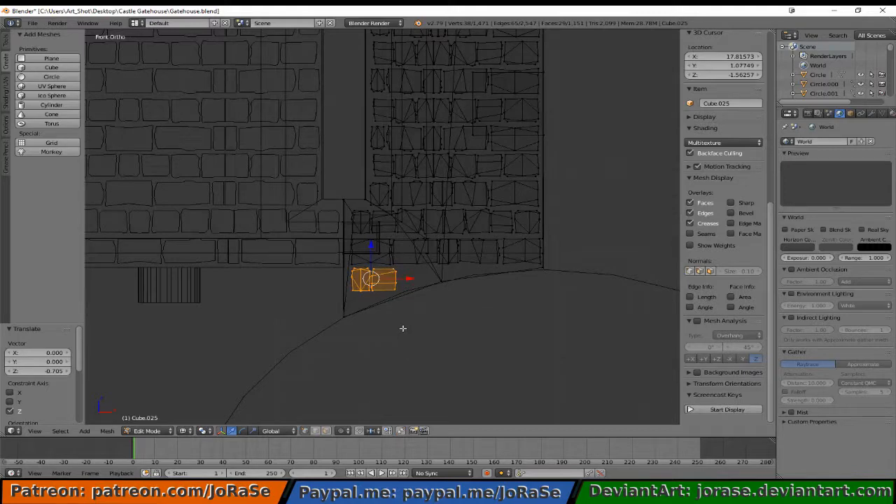
- In solid display, scale the duplicated bricks by 1.321 along X and shift them about 0.08 along X
key("z")
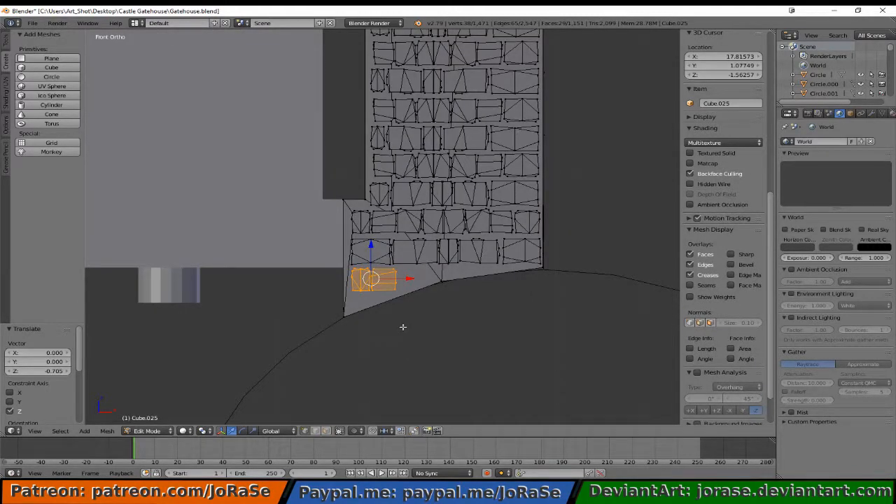
key("s")
key("x")
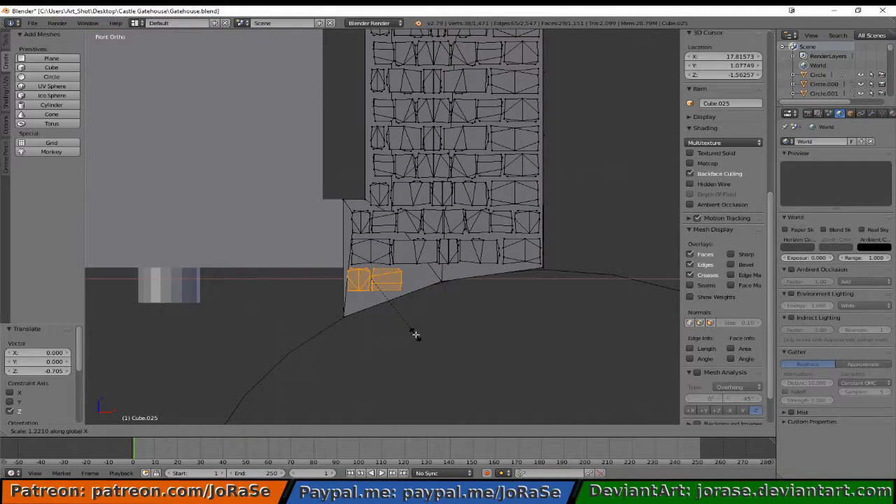
left_click(422, 336)
key("g")
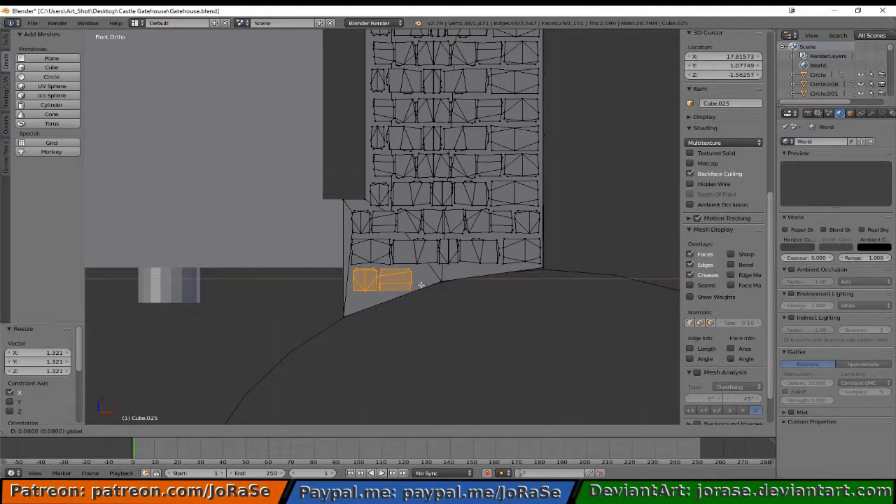
- Return to Object Mode, deselect the wall section and view it above the gate arch in solid display
key("Tab")
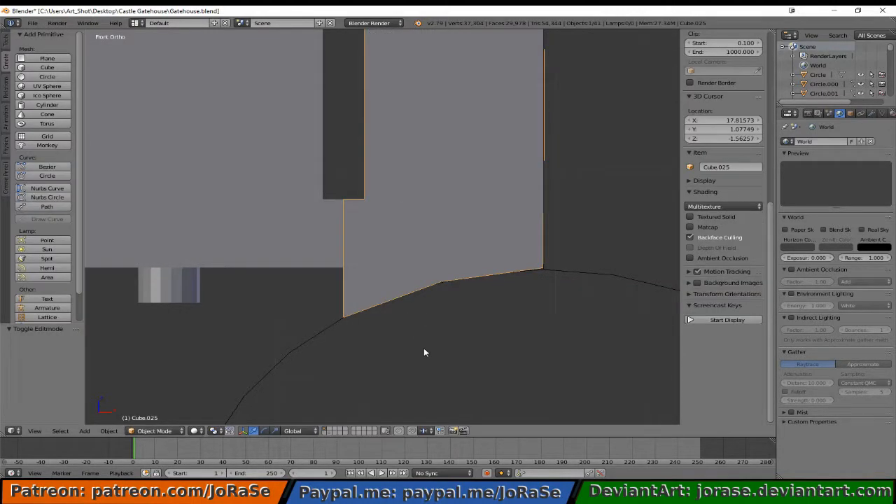
key("z")
scroll(460, 278, "down", 6)
key("z")
middle_click_drag(460, 281, 487, 301)
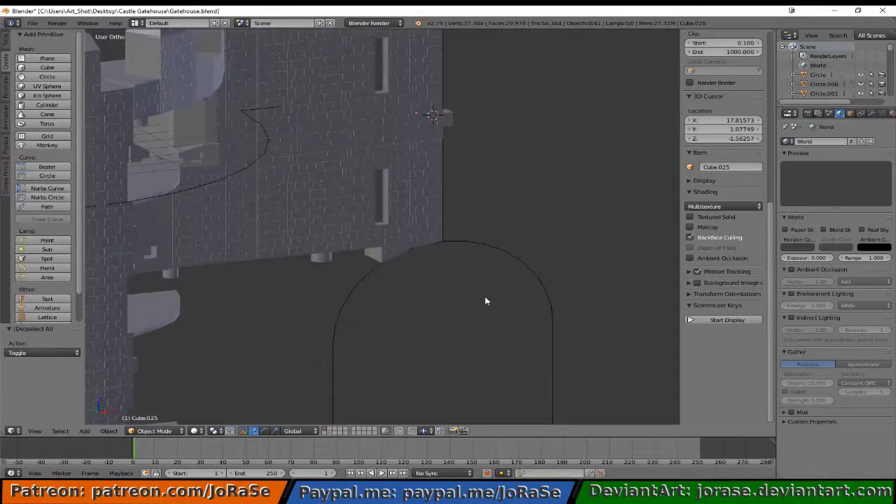